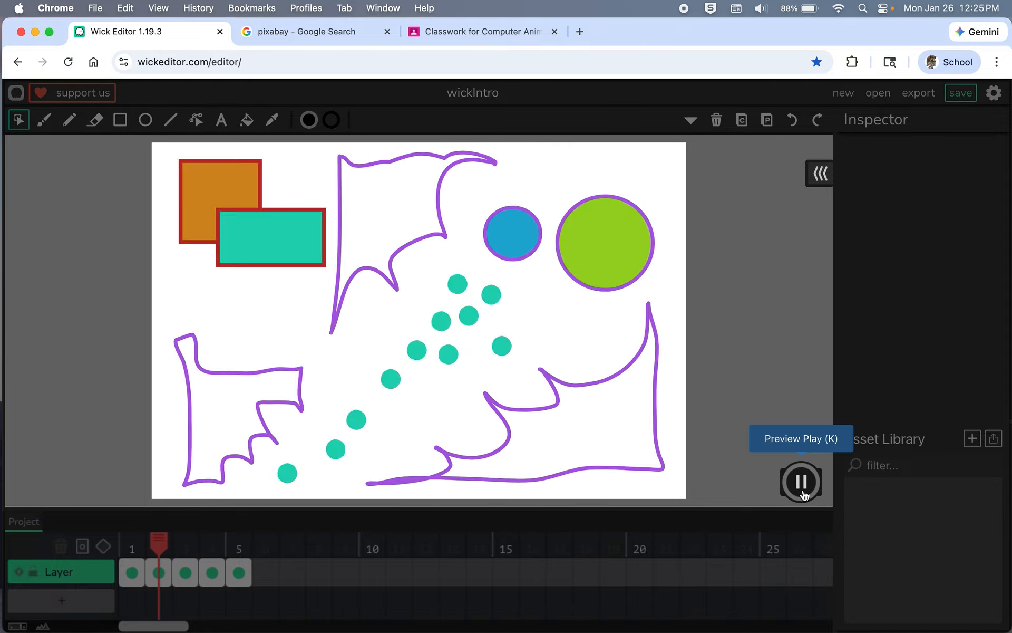
# Stop the animation preview and replace the open project with a new blank one
pyautogui.click(798, 485)
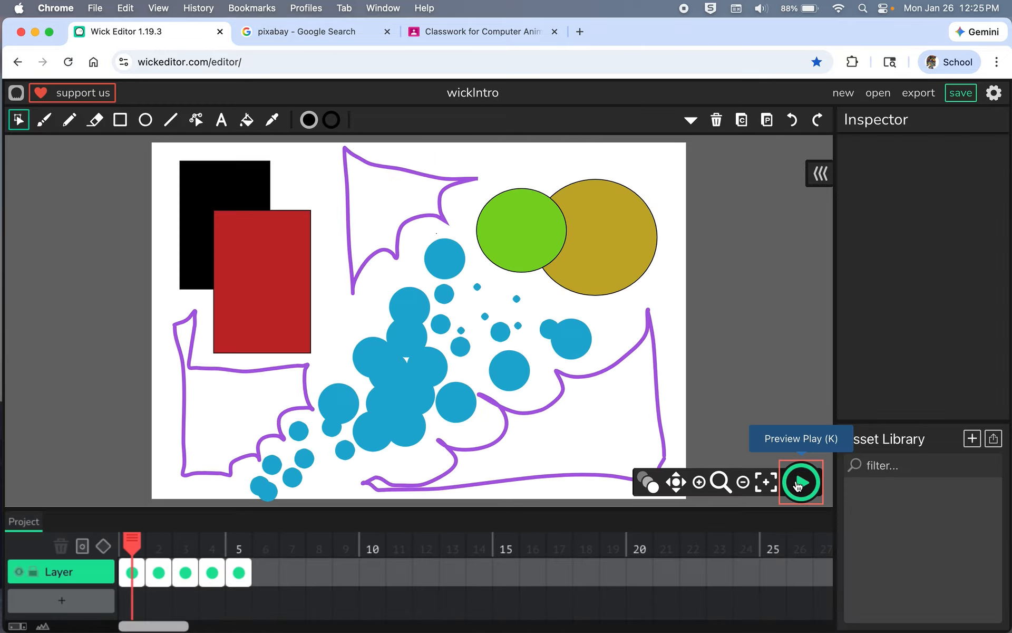
pyautogui.moveTo(132, 539)
pyautogui.mouseDown()
pyautogui.moveTo(241, 543)
pyautogui.moveTo(133, 543)
pyautogui.mouseUp()
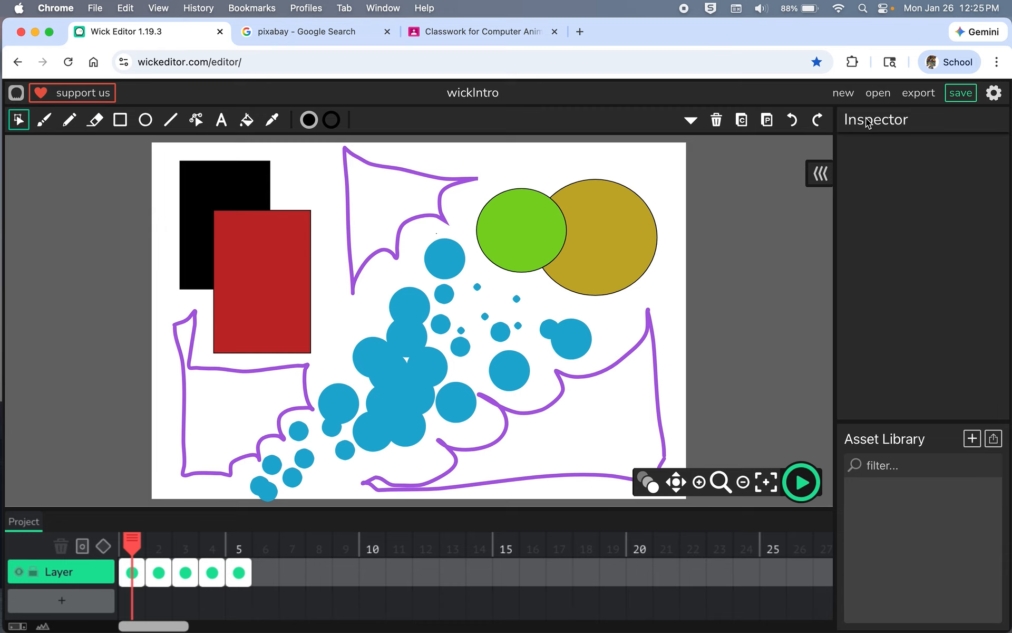
pyautogui.click(842, 95)
pyautogui.click(549, 419)
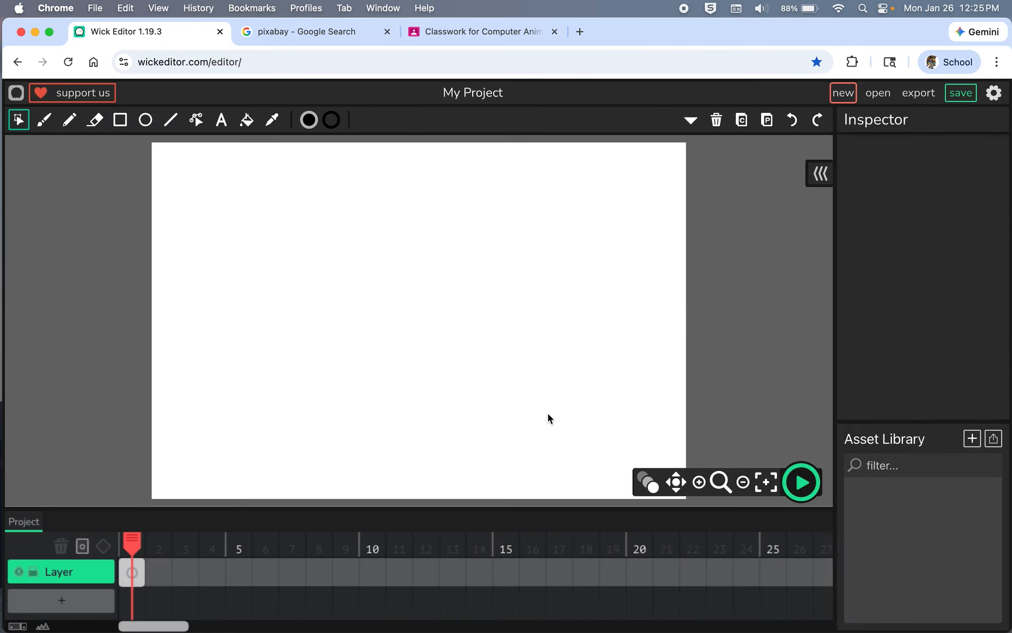
# Choose the Brush tool and set its fill color to teal 29DEB7
pyautogui.click(45, 121)
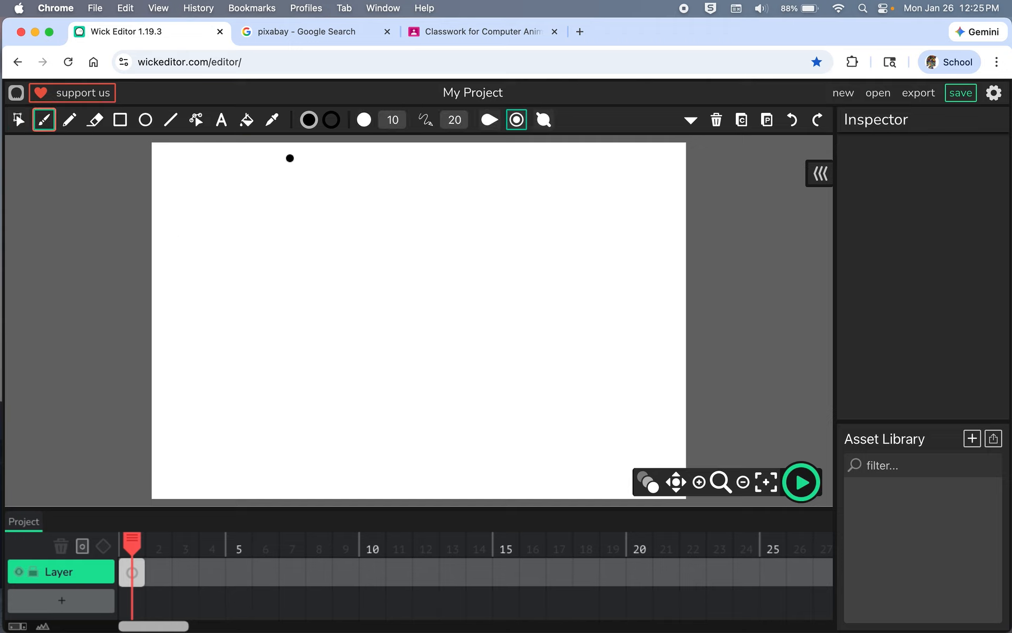
pyautogui.click(310, 121)
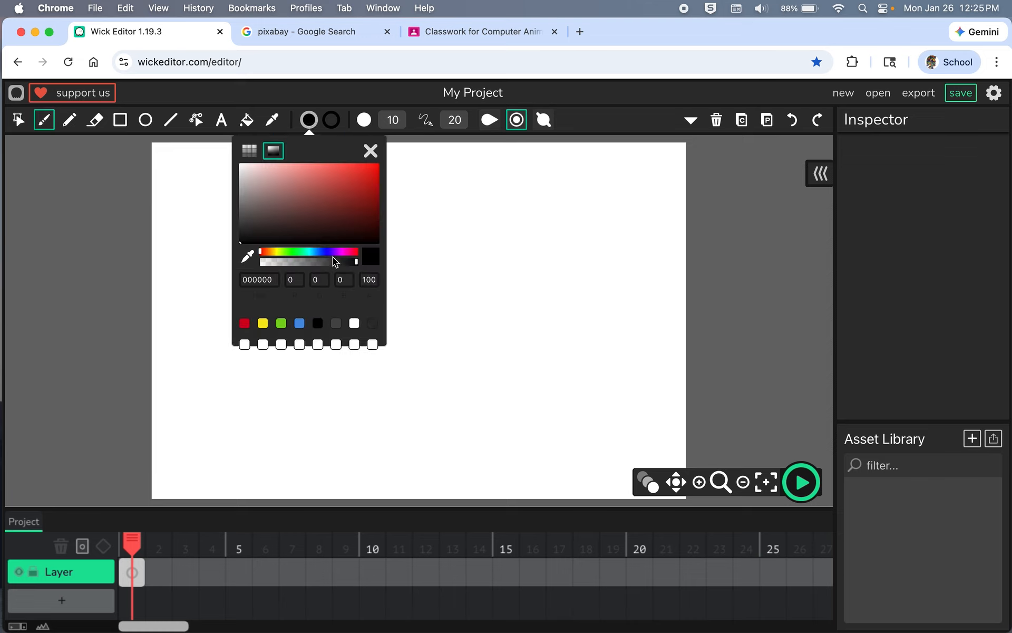
pyautogui.click(307, 252)
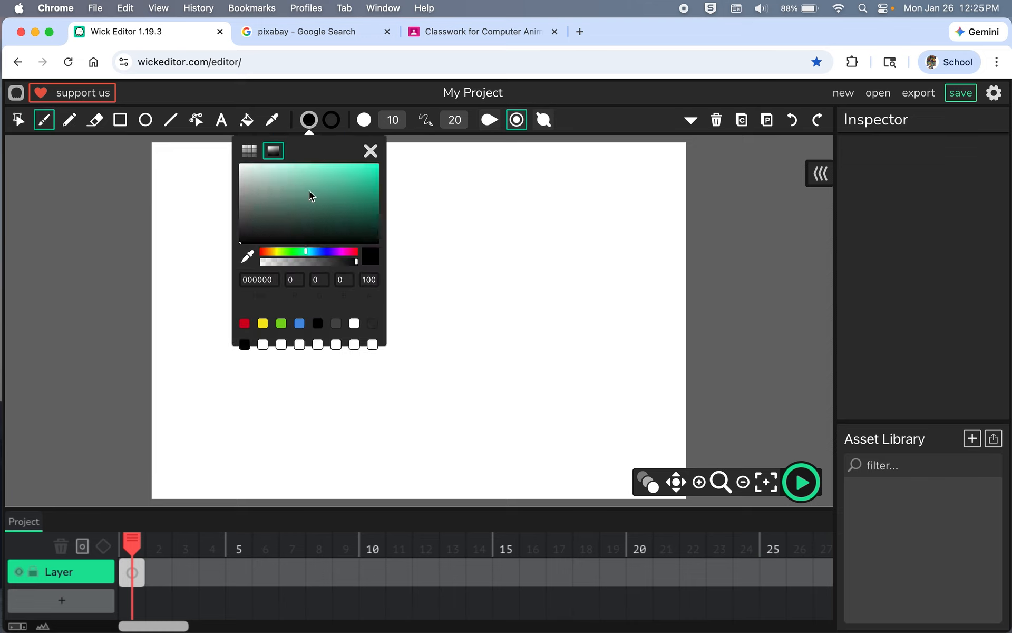
pyautogui.click(340, 195)
pyautogui.click(353, 174)
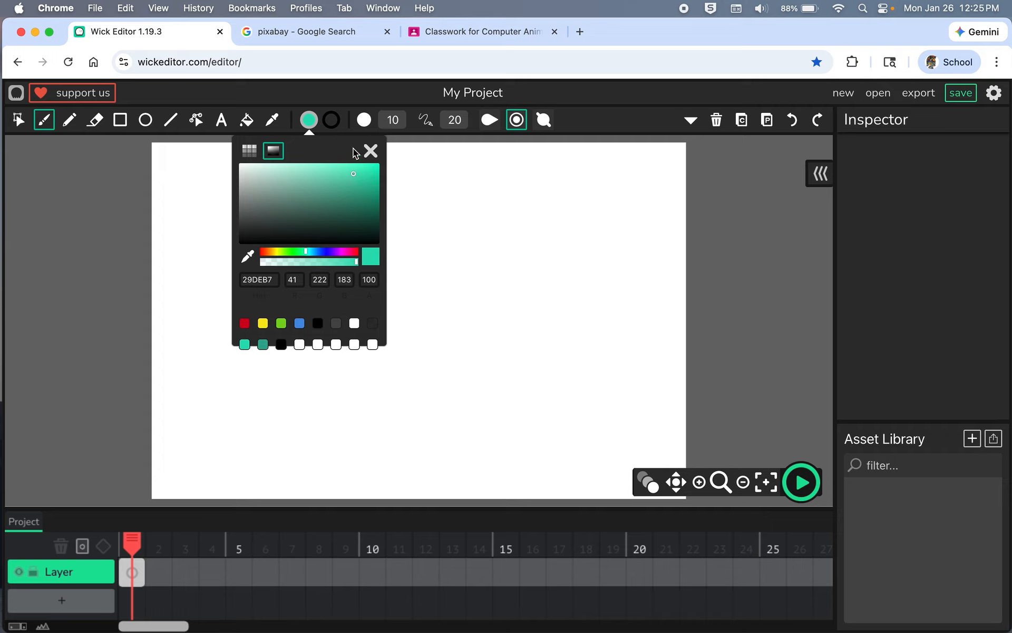
# Set the brush size to 32 and paint scattered dots plus a thick smear below them in the middle of the canvas
pyautogui.click(397, 119)
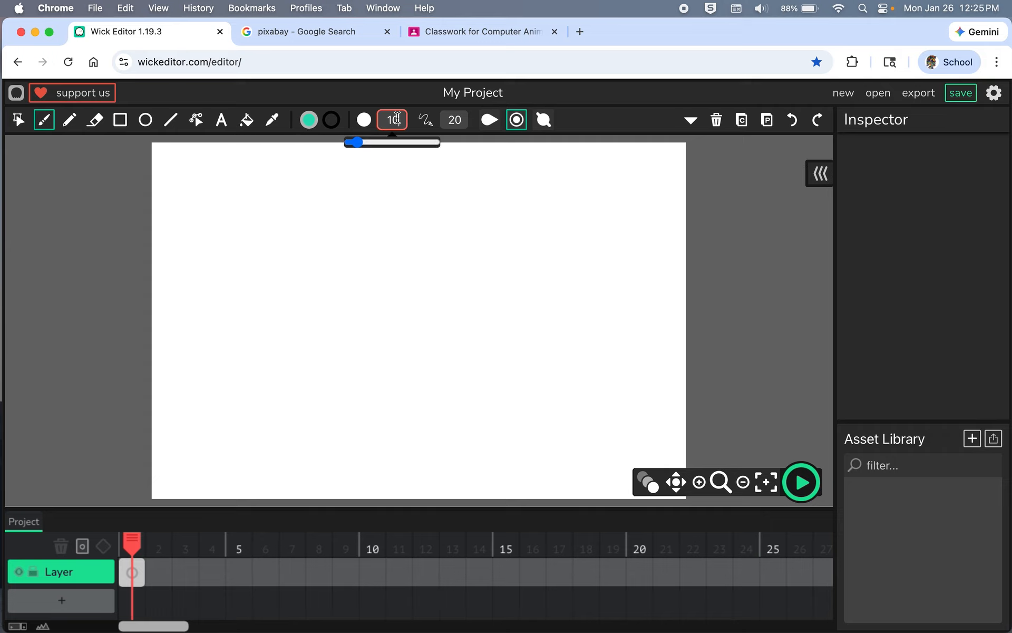
pyautogui.moveTo(356, 143); pyautogui.dragTo(376, 142)
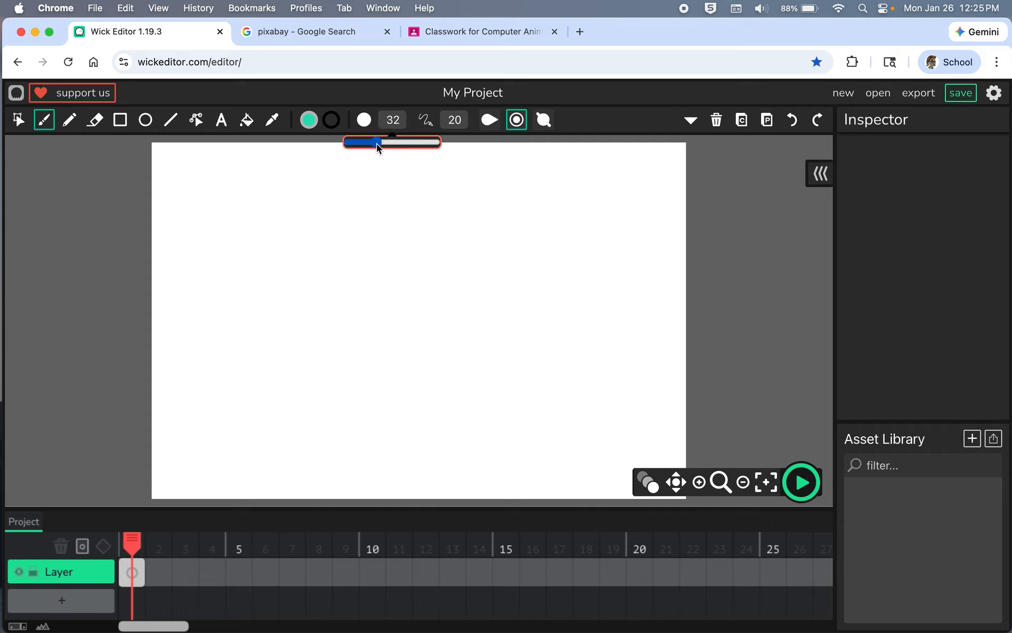
pyautogui.click(441, 285)
pyautogui.click(404, 255)
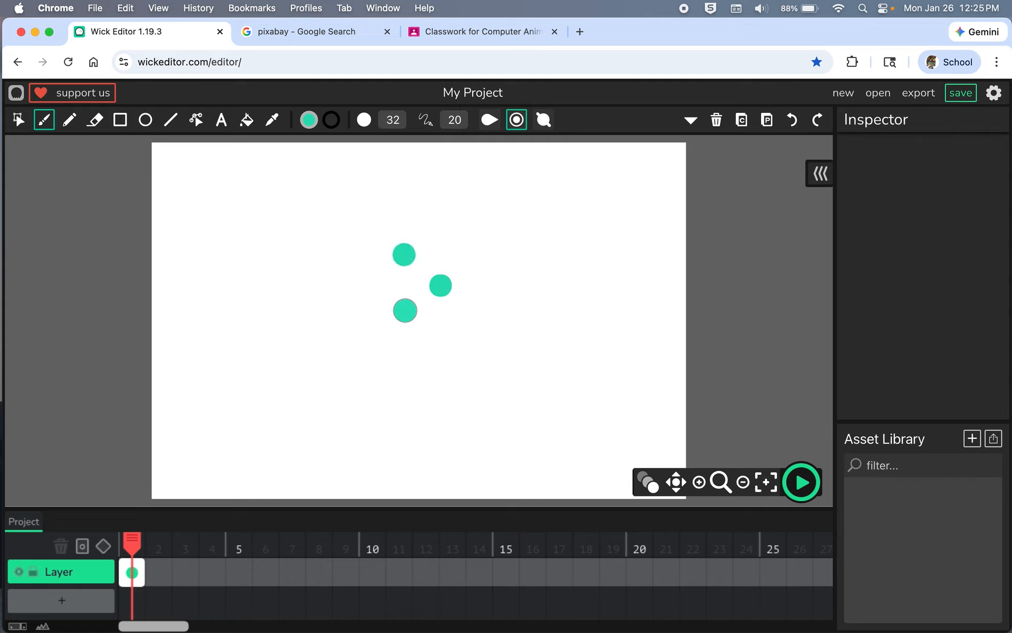
pyautogui.click(389, 298)
pyautogui.click(355, 337)
pyautogui.click(317, 373)
pyautogui.click(432, 315)
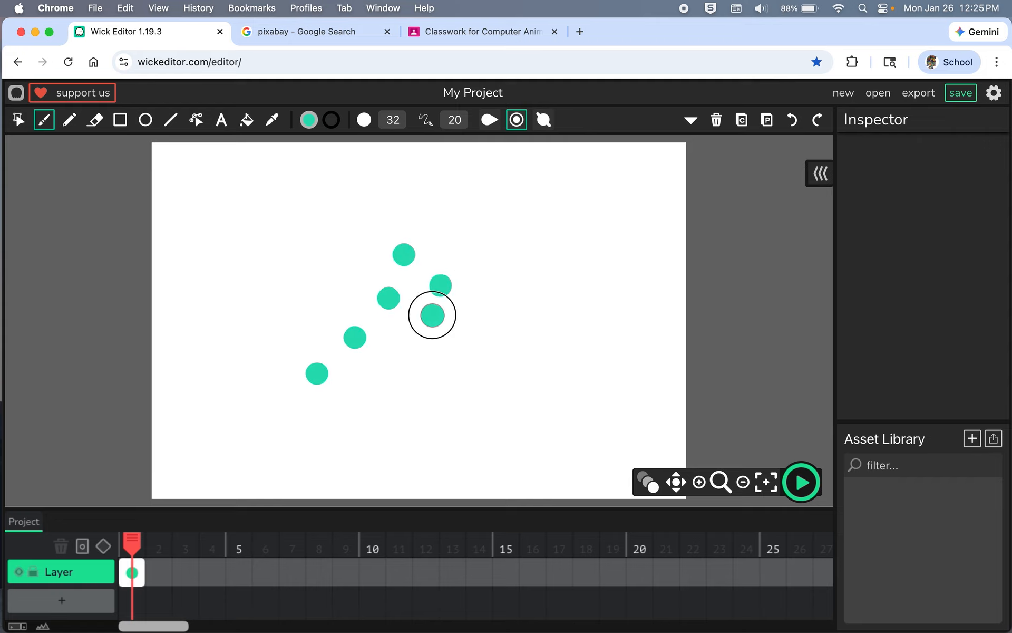
pyautogui.click(487, 311)
pyautogui.moveTo(457, 348)
pyautogui.mouseDown()
pyautogui.moveTo(397, 361)
pyautogui.moveTo(425, 375)
pyautogui.moveTo(464, 369)
pyautogui.moveTo(340, 410)
pyautogui.mouseUp()
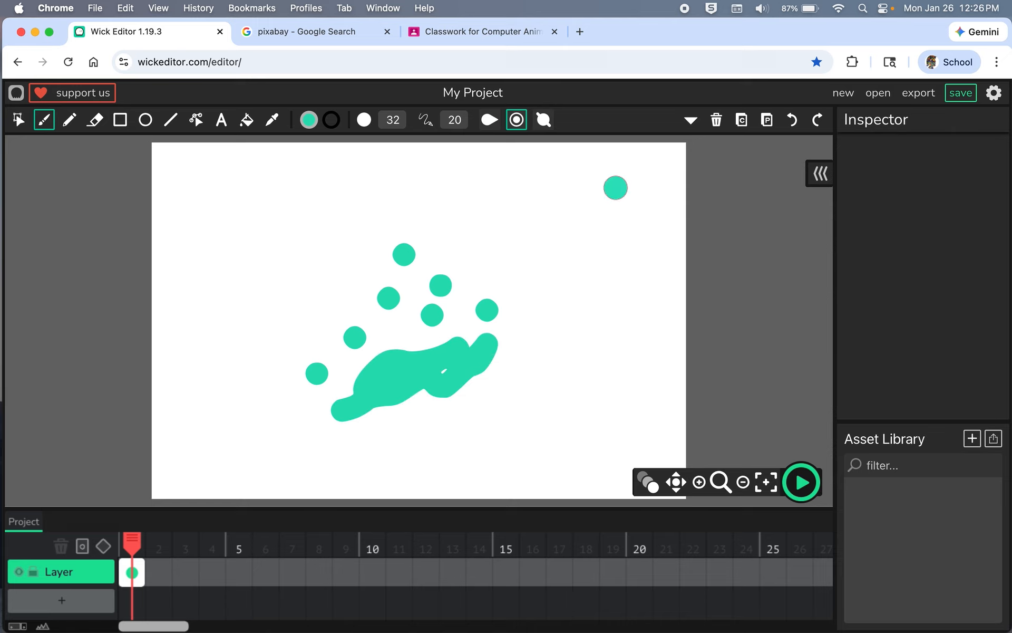
# Set the brush size to 67, thicken the smear with wide strokes and add large dots diagonally across the canvas
pyautogui.click(391, 120)
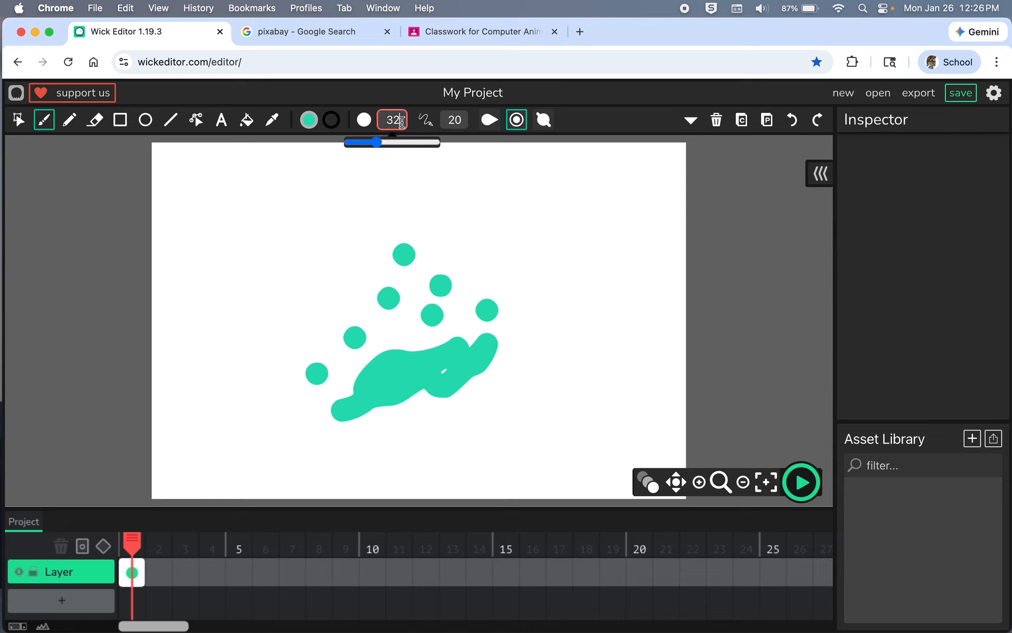
pyautogui.moveTo(378, 140); pyautogui.dragTo(409, 142)
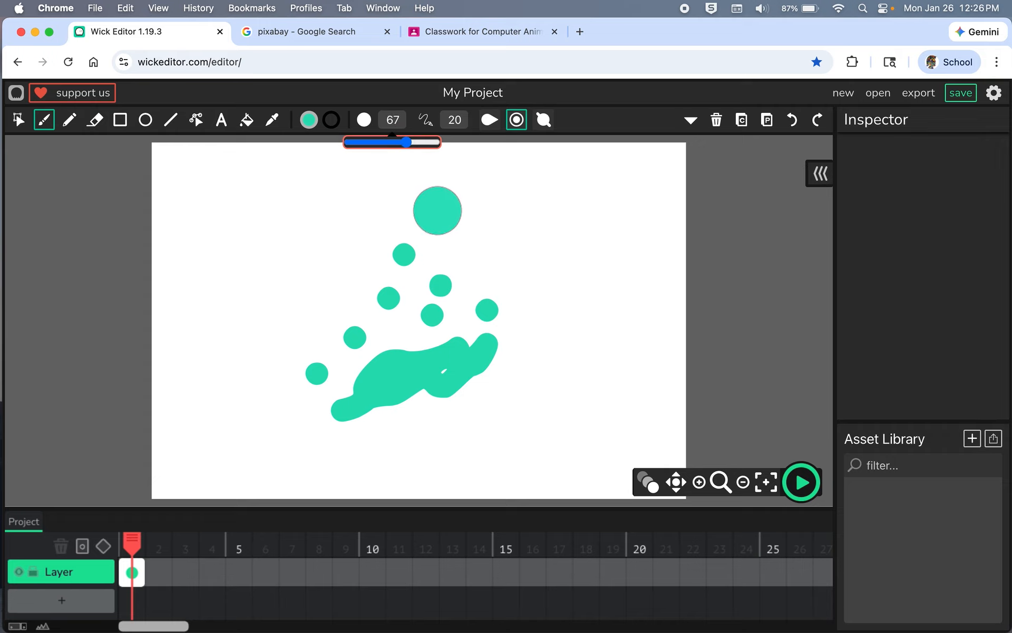
pyautogui.click(440, 214)
pyautogui.click(471, 245)
pyautogui.click(522, 291)
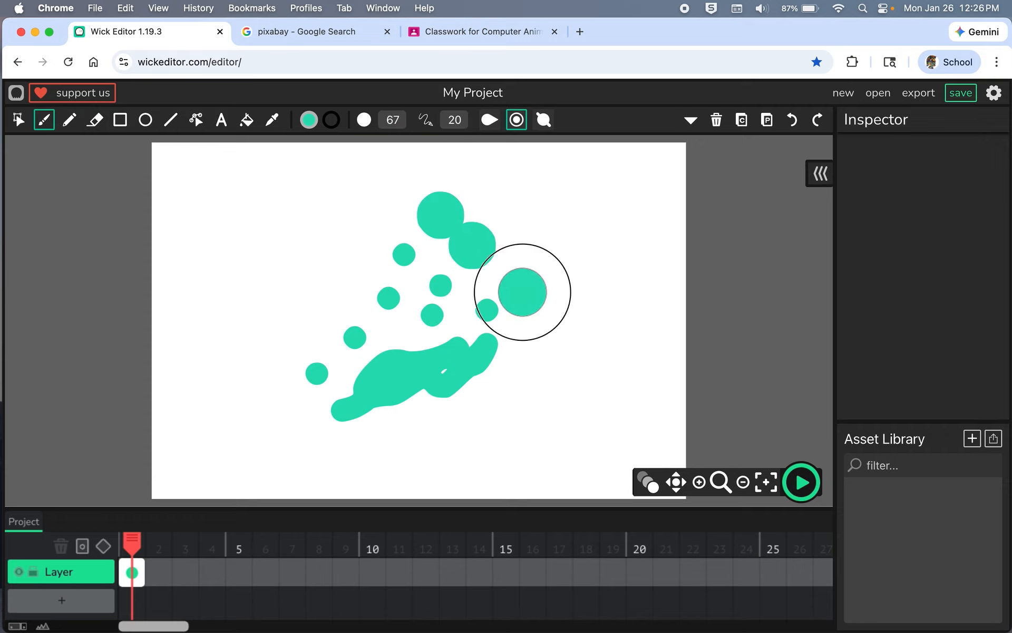
pyautogui.moveTo(506, 349)
pyautogui.mouseDown()
pyautogui.moveTo(301, 425)
pyautogui.moveTo(279, 446)
pyautogui.mouseUp()
pyautogui.moveTo(329, 417)
pyautogui.mouseDown()
pyautogui.moveTo(390, 387)
pyautogui.moveTo(531, 352)
pyautogui.moveTo(540, 370)
pyautogui.moveTo(528, 360)
pyautogui.moveTo(498, 385)
pyautogui.moveTo(409, 391)
pyautogui.moveTo(304, 437)
pyautogui.moveTo(388, 369)
pyautogui.moveTo(365, 373)
pyautogui.moveTo(431, 358)
pyautogui.mouseUp()
pyautogui.click(390, 337)
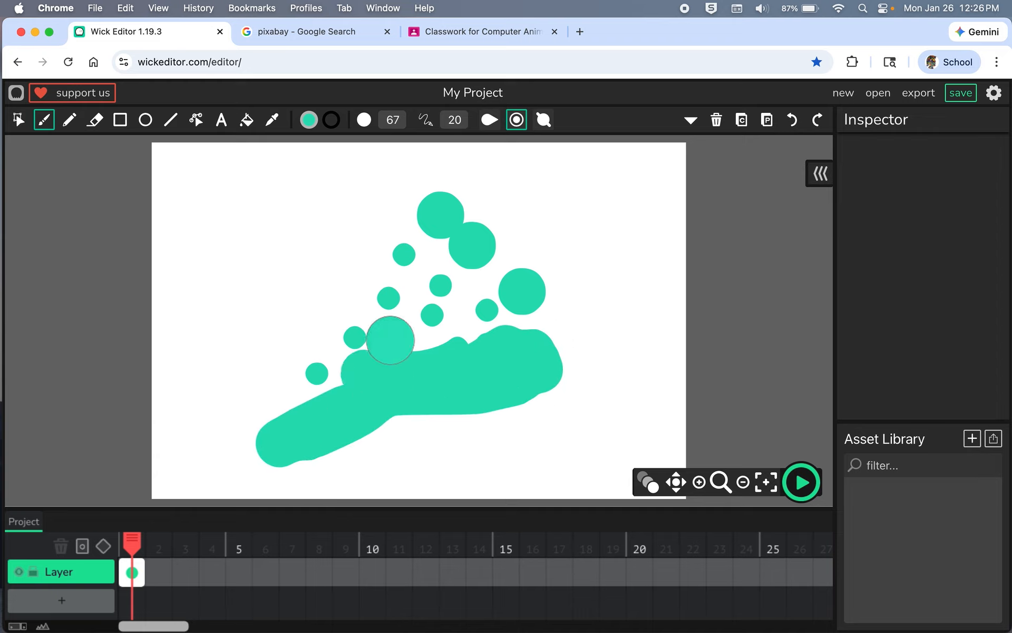
pyautogui.click(361, 263)
pyautogui.click(333, 296)
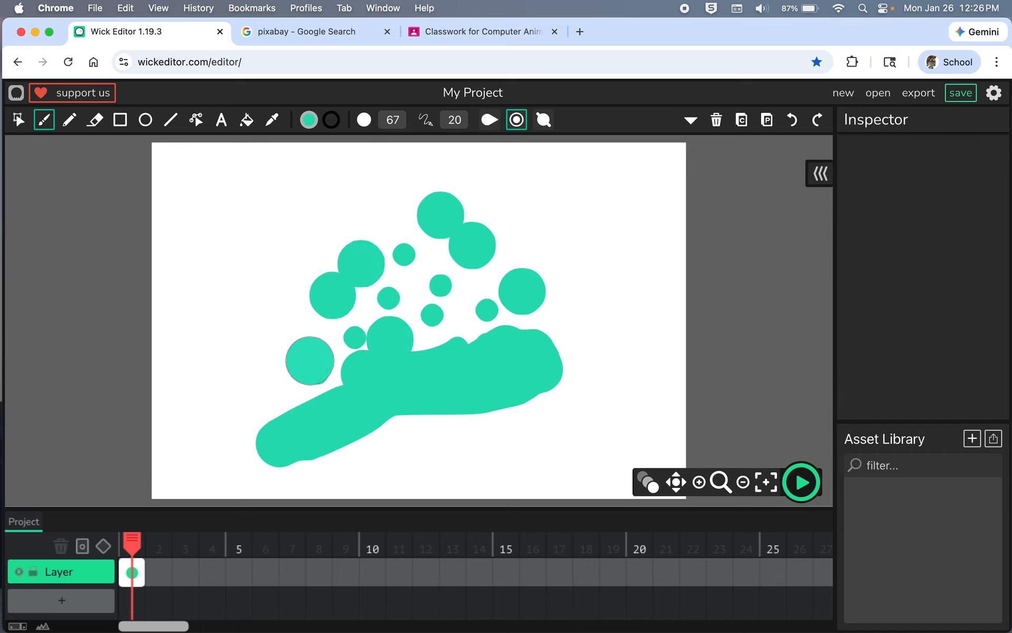
pyautogui.click(293, 360)
pyautogui.click(256, 430)
pyautogui.click(226, 464)
pyautogui.click(466, 172)
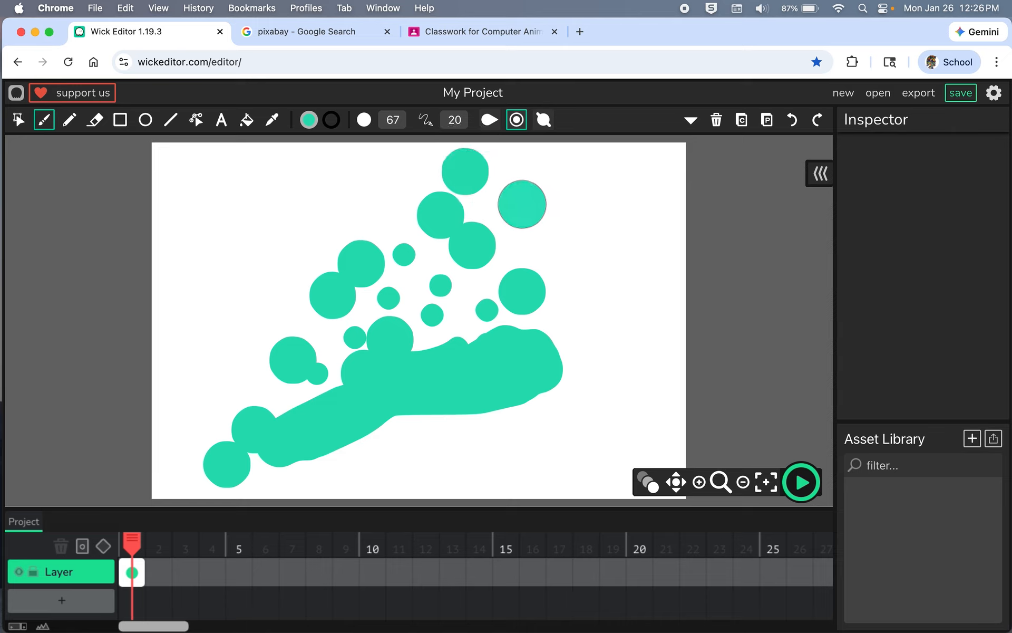
pyautogui.click(522, 204)
pyautogui.click(567, 295)
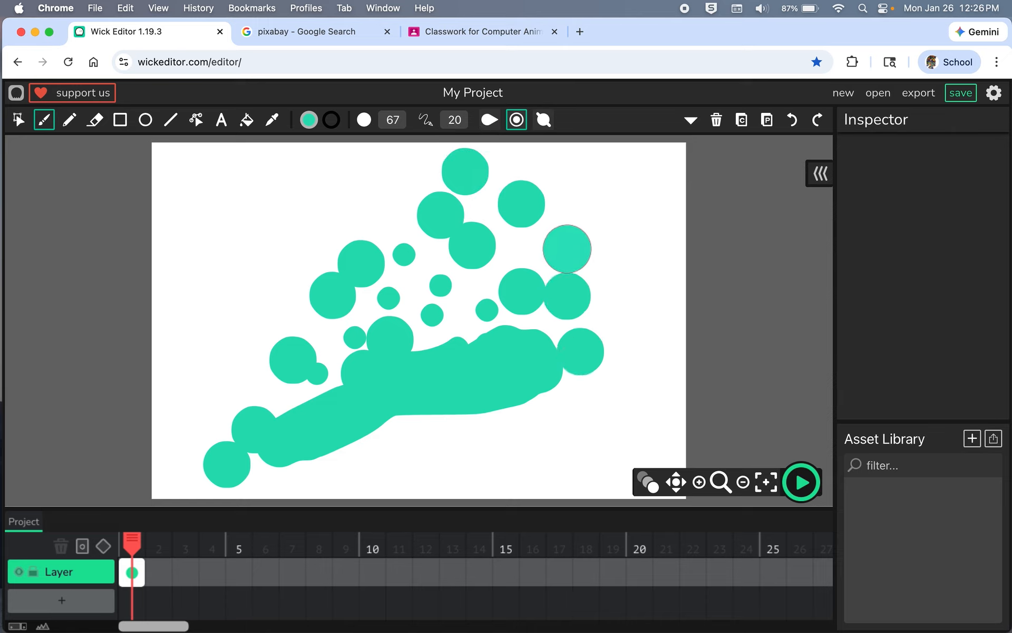
pyautogui.click(567, 239)
# Set the brush size to 8 and paint tiny dots around the lower-left end of the artwork
pyautogui.click(392, 120)
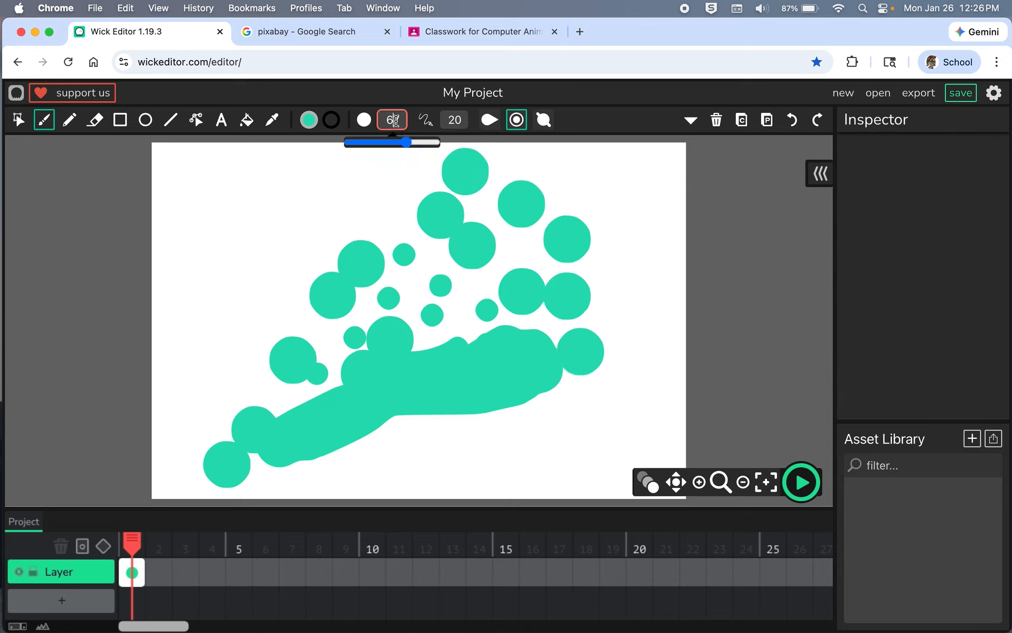
pyautogui.moveTo(406, 141); pyautogui.dragTo(353, 142)
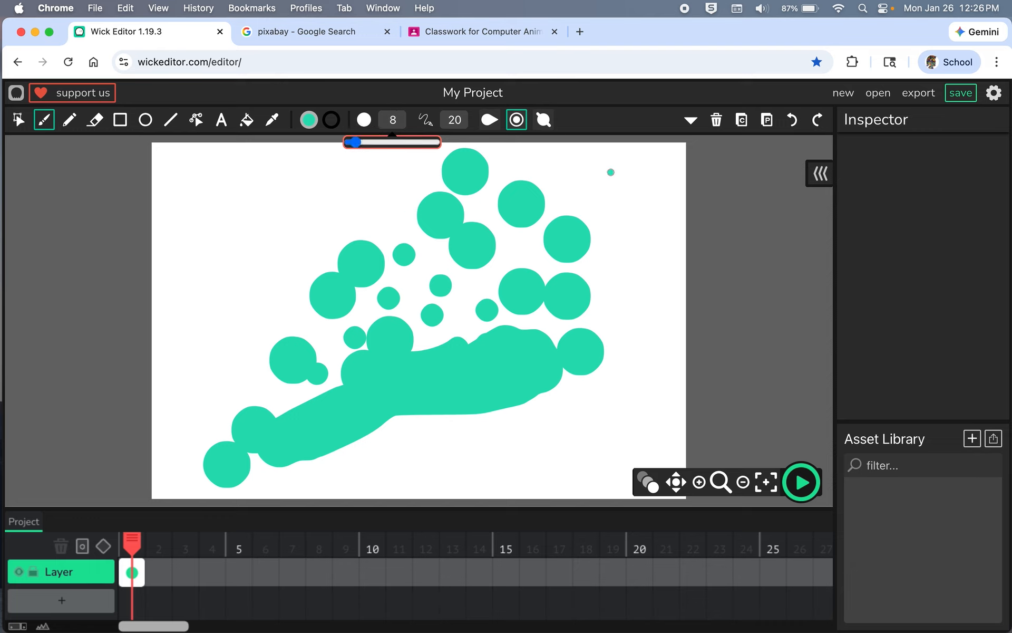
pyautogui.click(256, 393)
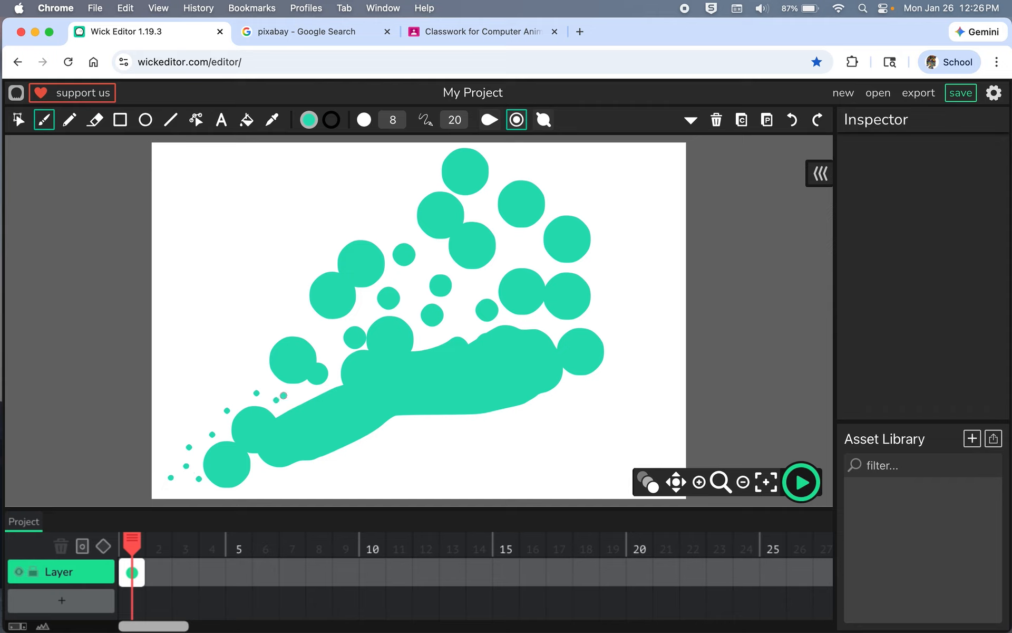
# Choose the Pencil tool and set its stroke width to 5
pyautogui.click(70, 121)
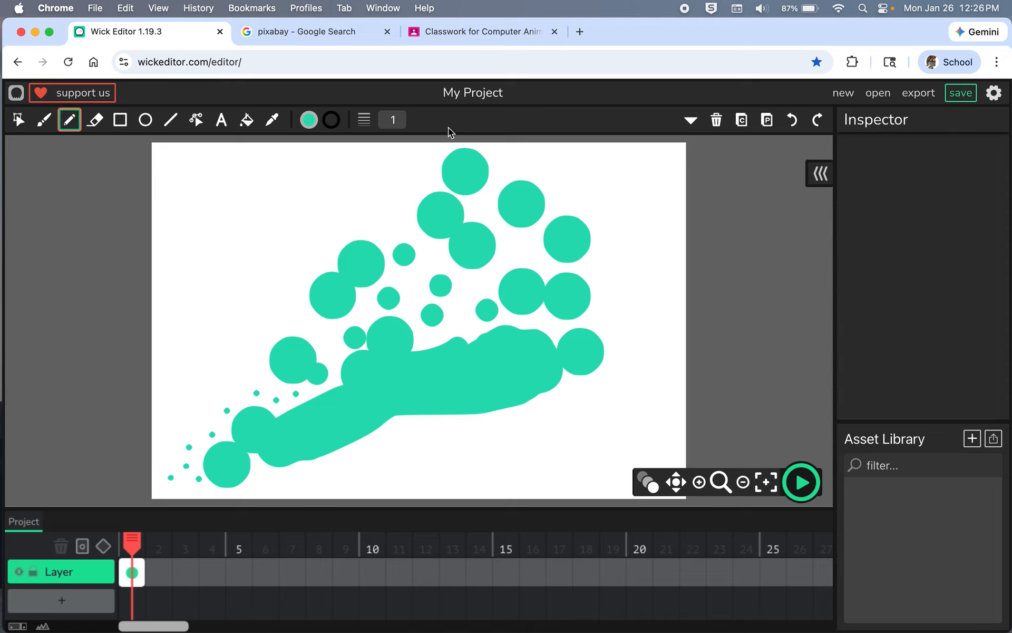
pyautogui.click(332, 121)
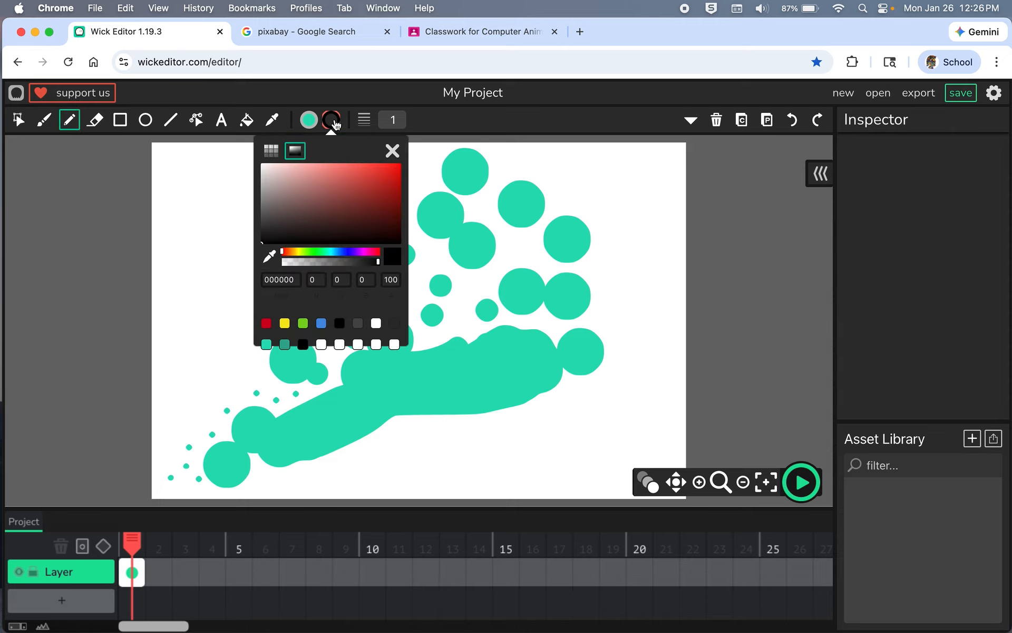
pyautogui.click(397, 122)
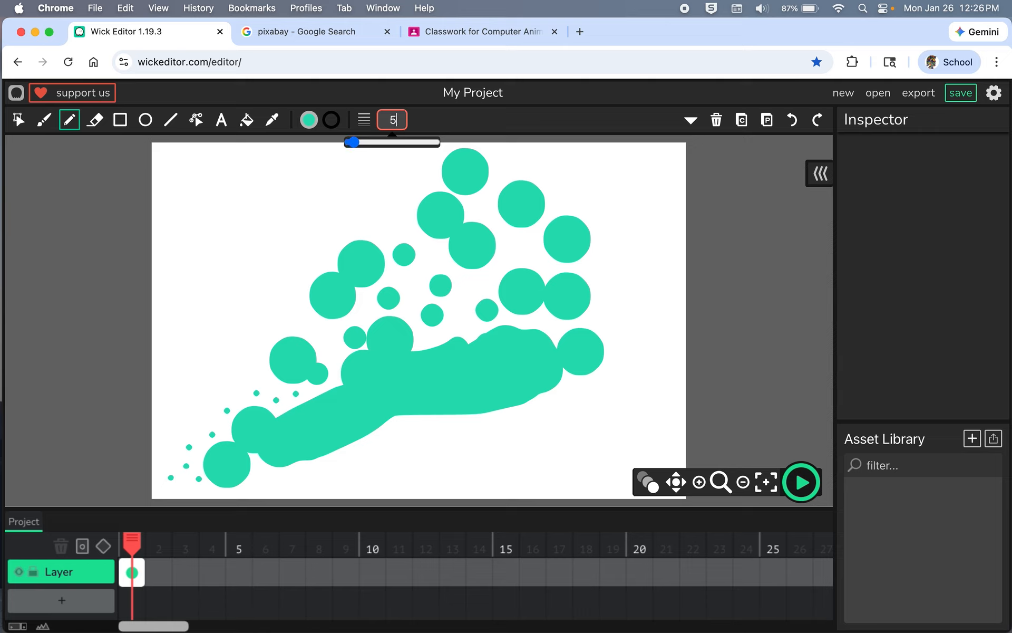
pyautogui.click(331, 120)
pyautogui.click(342, 251)
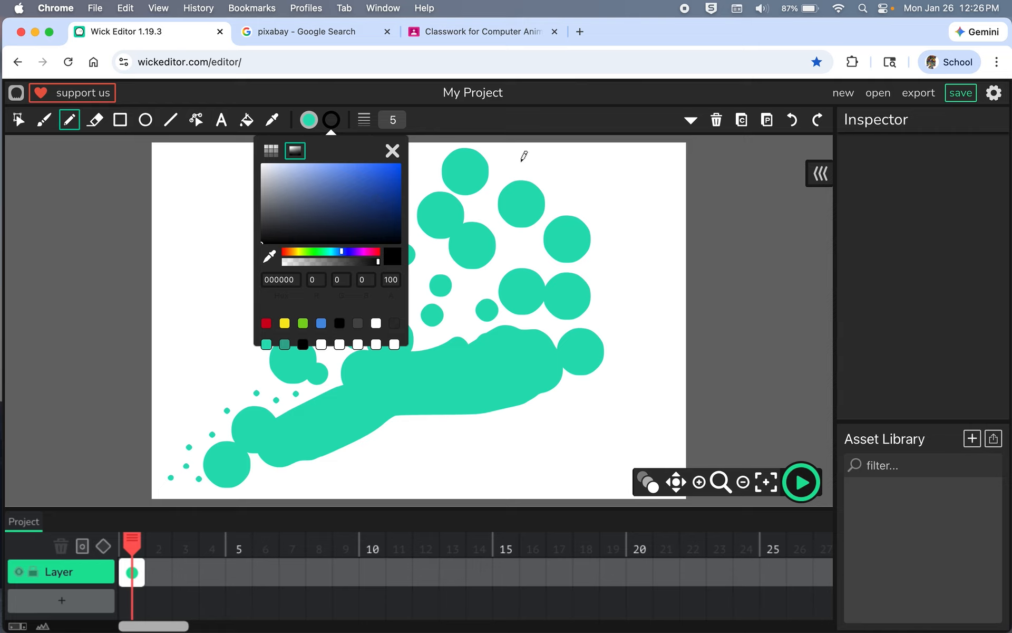
pyautogui.moveTo(505, 154)
pyautogui.mouseDown()
pyautogui.moveTo(501, 171)
pyautogui.moveTo(543, 184)
pyautogui.moveTo(555, 204)
pyautogui.mouseUp()
pyautogui.press('super+z')
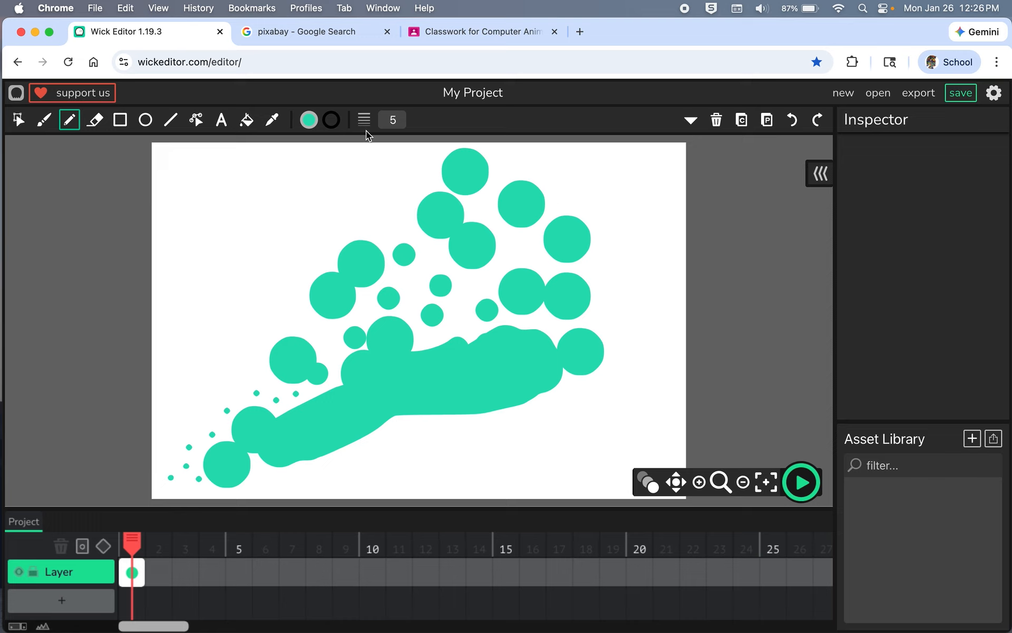
# Set the stroke color to blue 2366CA and draw closed scalloped outlines with the pencil on the right and left sides of the dots
pyautogui.click(332, 120)
pyautogui.click(342, 252)
pyautogui.click(377, 181)
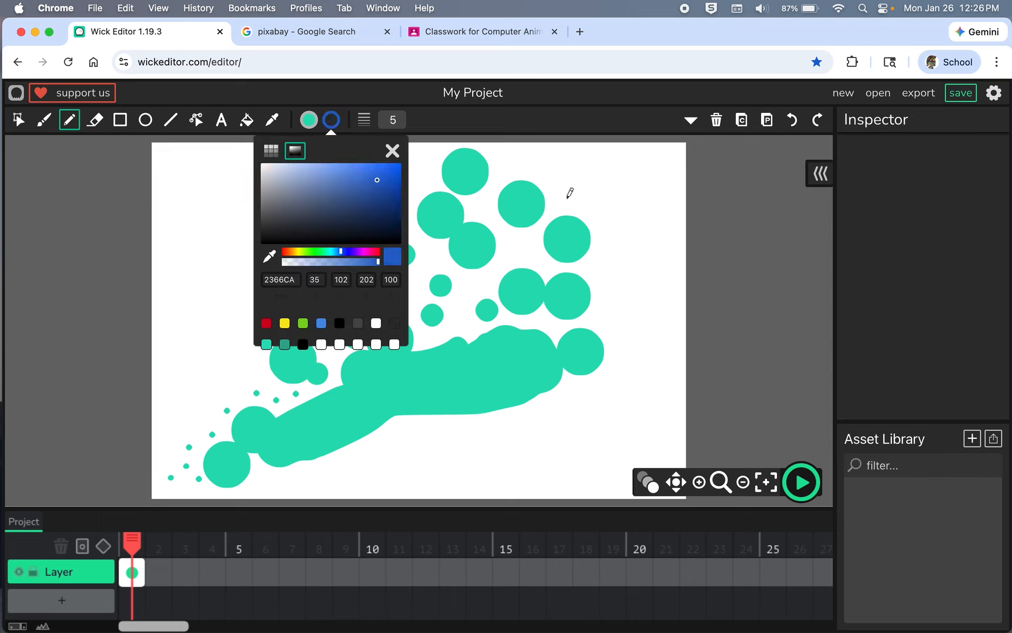
pyautogui.moveTo(504, 153)
pyautogui.mouseDown()
pyautogui.moveTo(508, 174)
pyautogui.moveTo(544, 168)
pyautogui.moveTo(555, 200)
pyautogui.moveTo(606, 224)
pyautogui.moveTo(593, 266)
pyautogui.moveTo(598, 323)
pyautogui.moveTo(651, 414)
pyautogui.moveTo(661, 140)
pyautogui.moveTo(656, 154)
pyautogui.moveTo(511, 149)
pyautogui.mouseUp()
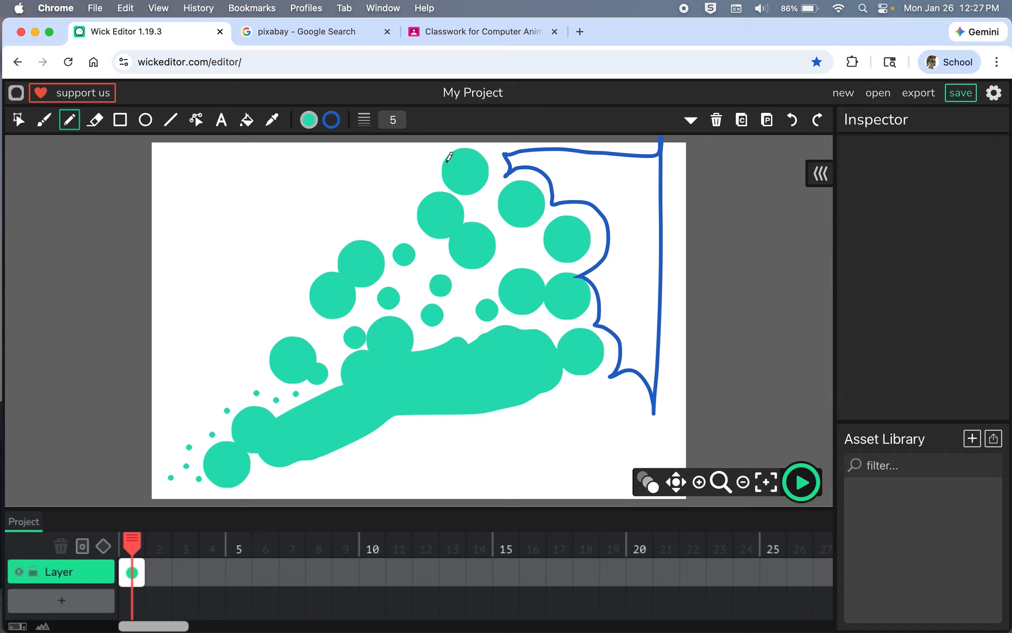
pyautogui.moveTo(427, 154)
pyautogui.mouseDown()
pyautogui.moveTo(432, 186)
pyautogui.moveTo(407, 188)
pyautogui.moveTo(400, 234)
pyautogui.moveTo(339, 224)
pyautogui.moveTo(320, 260)
pyautogui.moveTo(298, 261)
pyautogui.moveTo(300, 317)
pyautogui.moveTo(251, 325)
pyautogui.moveTo(241, 387)
pyautogui.moveTo(227, 379)
pyautogui.moveTo(193, 404)
pyautogui.moveTo(184, 427)
pyautogui.moveTo(164, 416)
pyautogui.moveTo(195, 198)
pyautogui.moveTo(187, 172)
pyautogui.moveTo(264, 159)
pyautogui.moveTo(426, 155)
pyautogui.mouseUp()
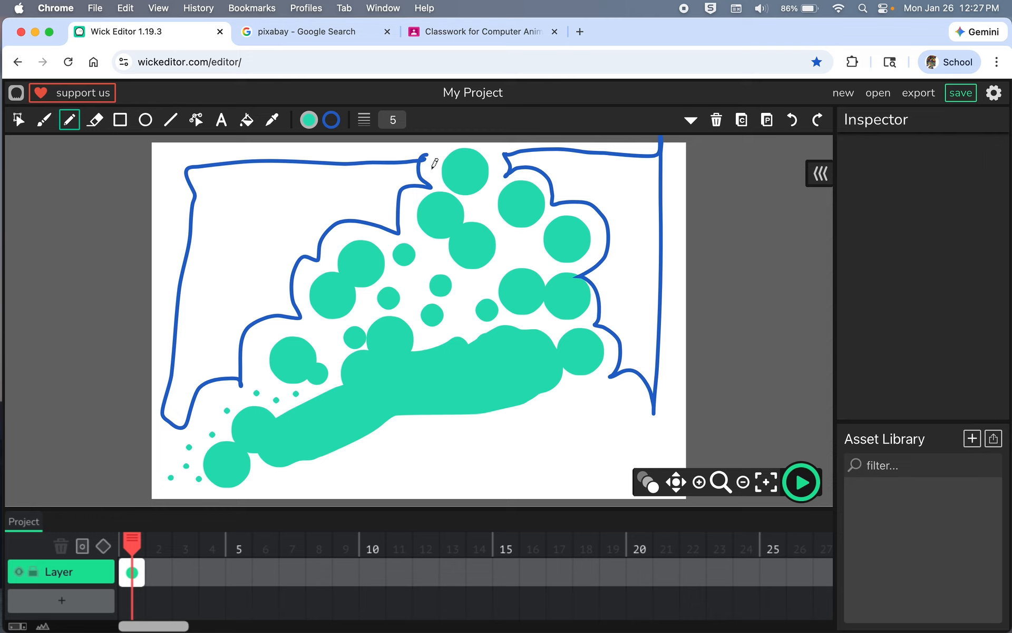
# Draw a wide teal rectangle with a blue outline in the lower-right area of the canvas
pyautogui.click(95, 122)
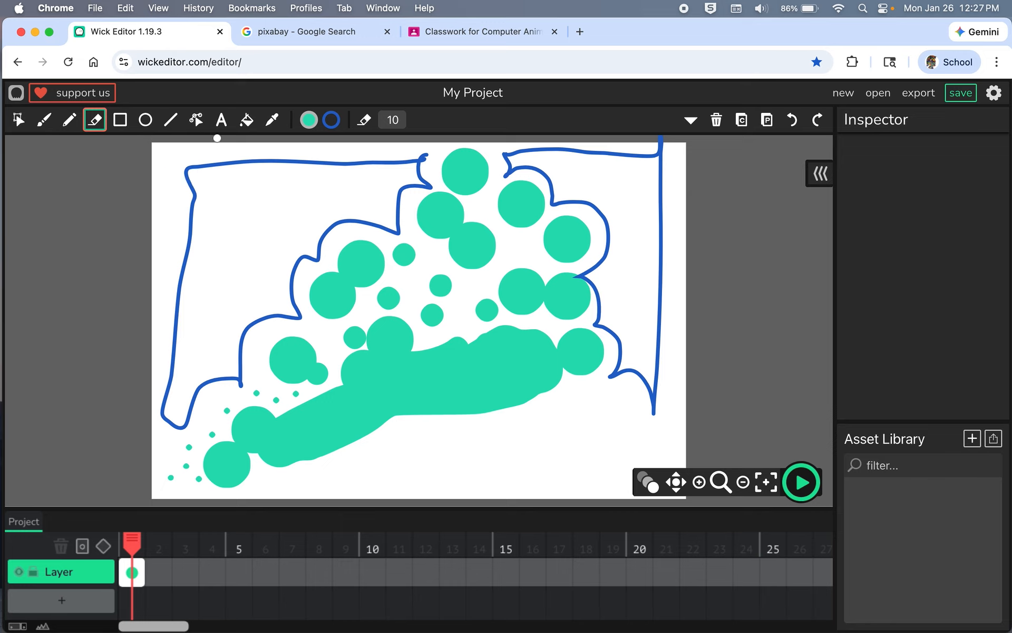
pyautogui.click(119, 119)
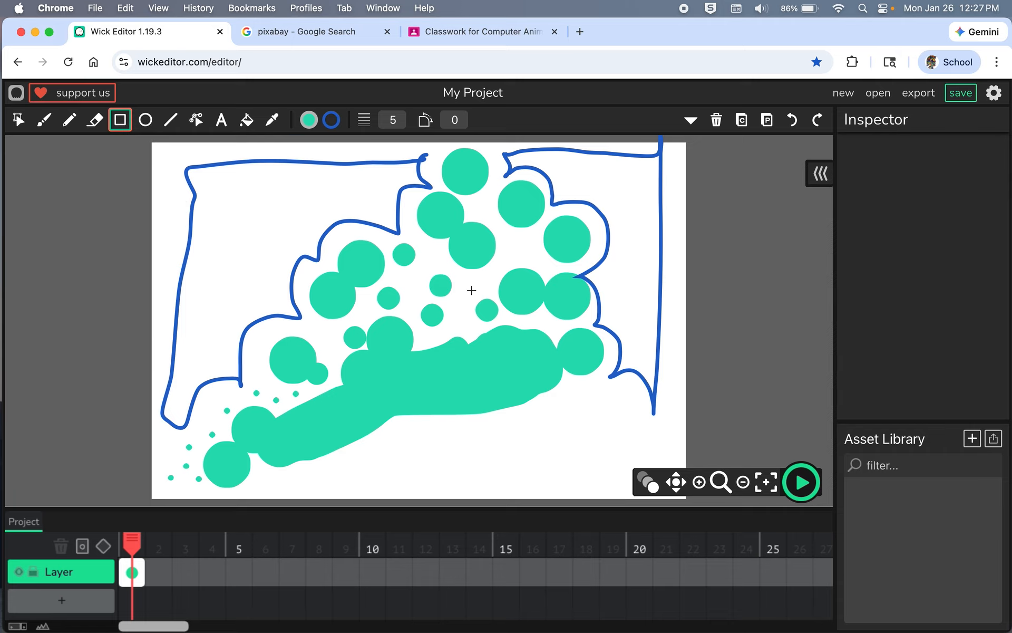
pyautogui.moveTo(634, 423)
pyautogui.mouseDown()
pyautogui.moveTo(554, 436)
pyautogui.moveTo(504, 479)
pyautogui.moveTo(495, 472)
pyautogui.mouseUp()
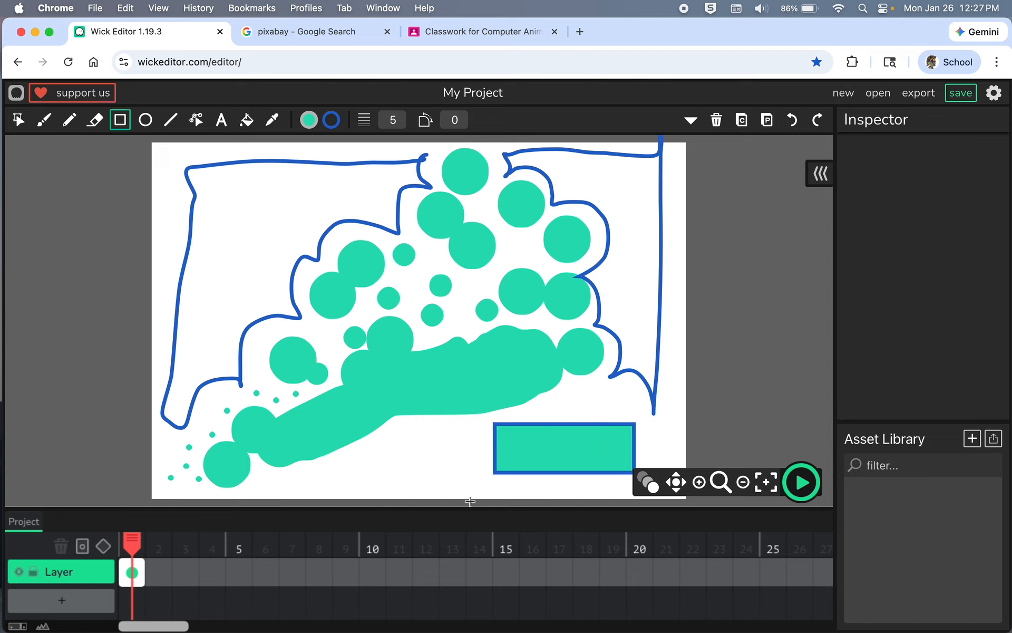
# Set the fill color to gold D5B21E and draw a tall blue-outlined rectangle in the canvas's upper-left area
pyautogui.click(309, 121)
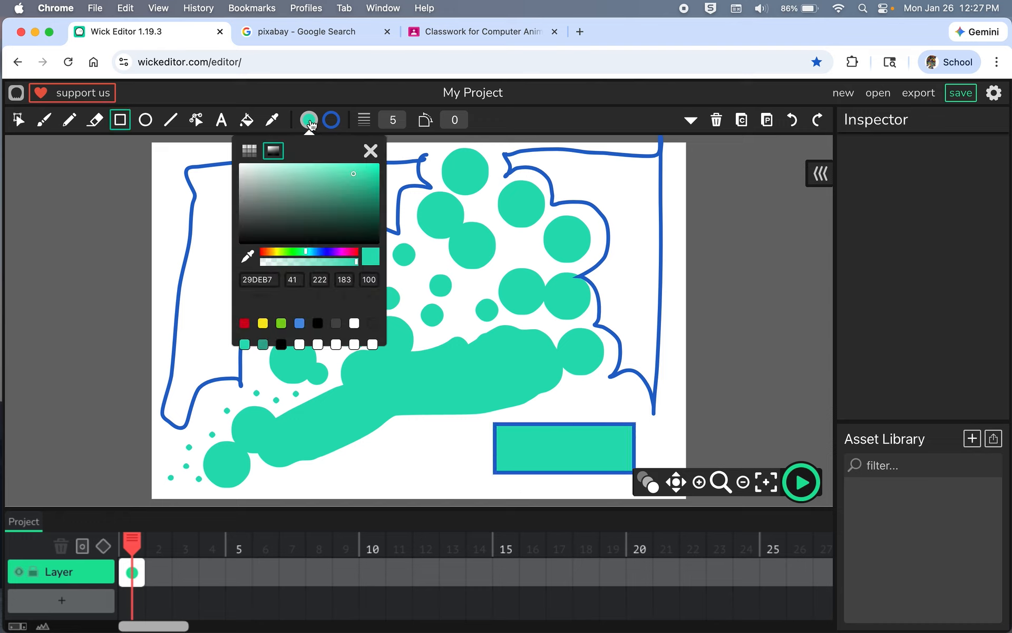
pyautogui.click(273, 254)
pyautogui.click(359, 173)
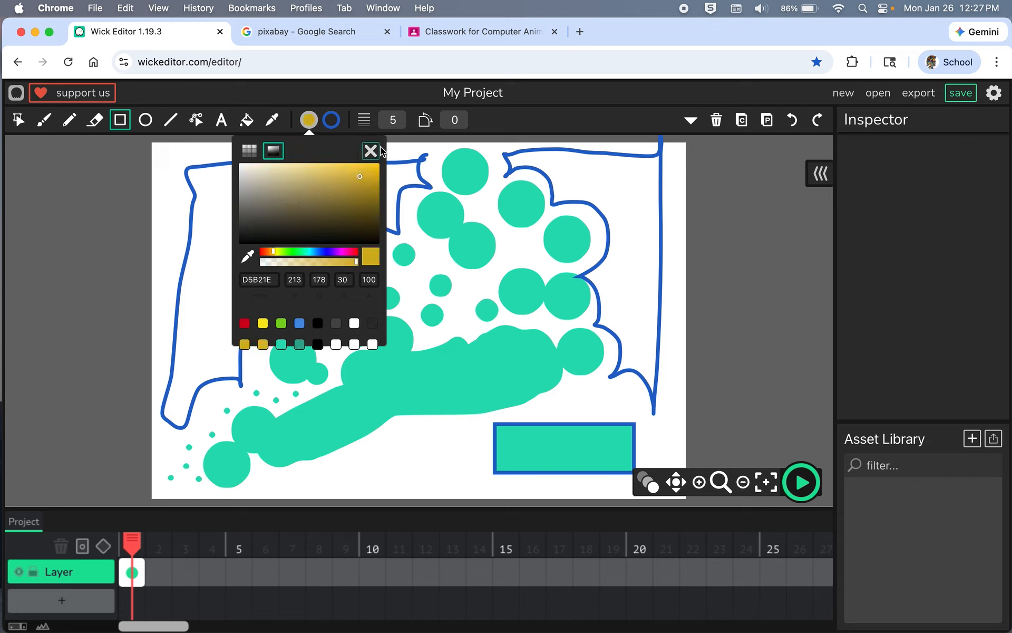
pyautogui.click(371, 151)
pyautogui.moveTo(220, 148); pyautogui.dragTo(266, 271)
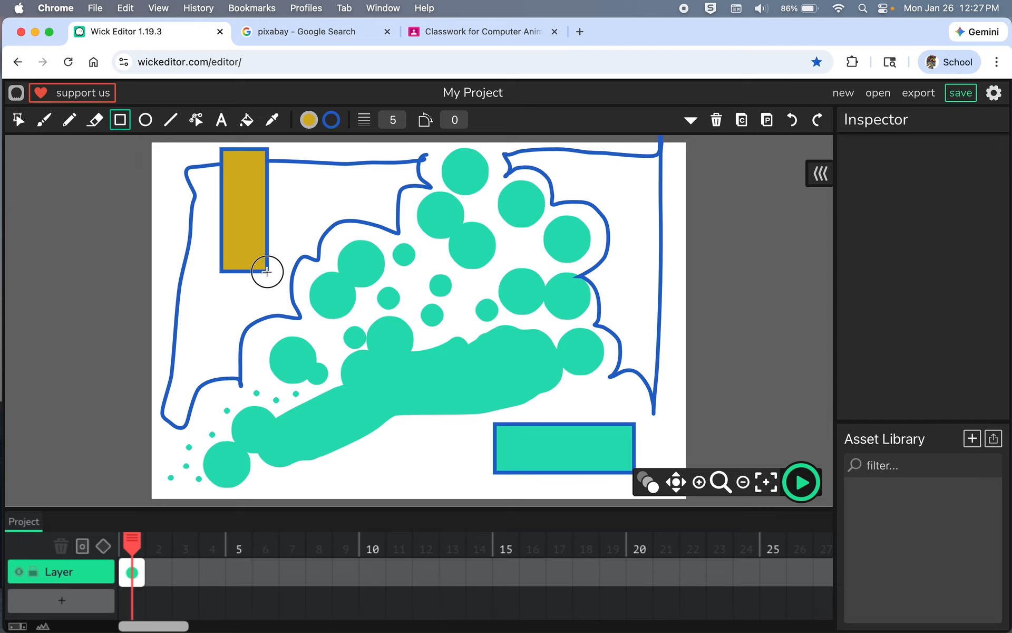
# Set the stroke color to purple 9323CA and draw a second gold rectangle, about 89 by 158, overlapping the first one's lower-left part
pyautogui.click(331, 121)
pyautogui.click(359, 251)
pyautogui.click(392, 151)
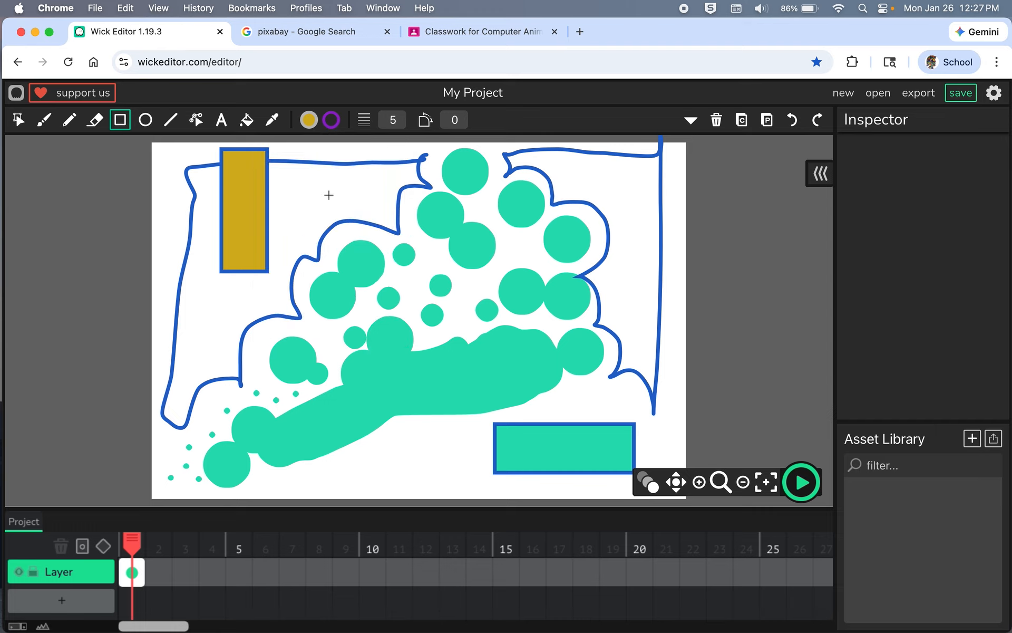
pyautogui.moveTo(172, 187)
pyautogui.mouseDown()
pyautogui.moveTo(242, 249)
pyautogui.moveTo(246, 310)
pyautogui.moveTo(238, 301)
pyautogui.mouseUp()
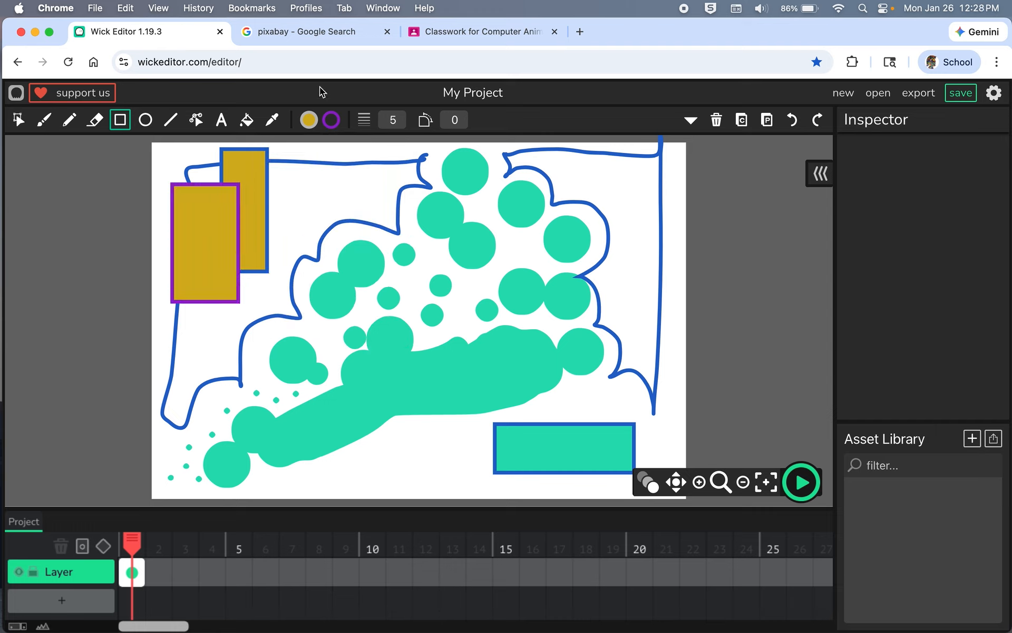
# Select the purple-outlined rectangle and change its fill color to light blue 6190D7
pyautogui.click(18, 119)
pyautogui.click(204, 251)
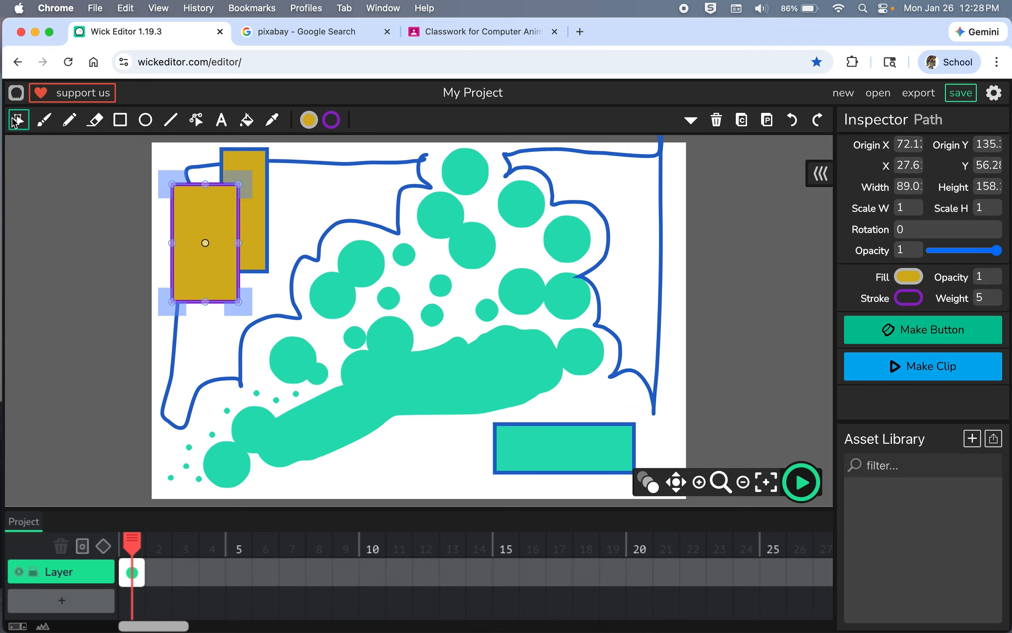
pyautogui.click(309, 122)
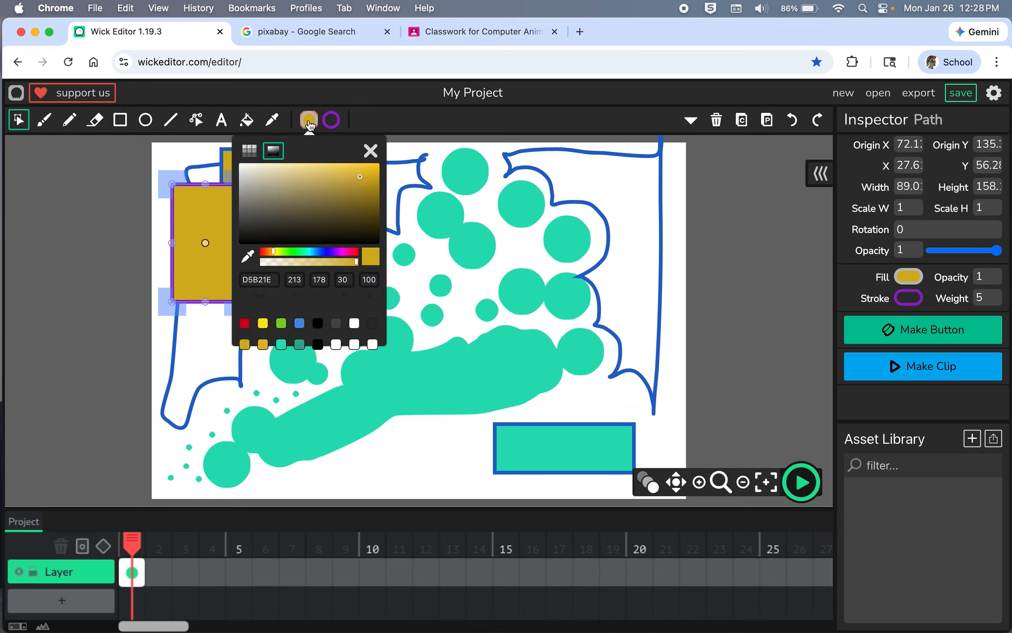
pyautogui.click(292, 250)
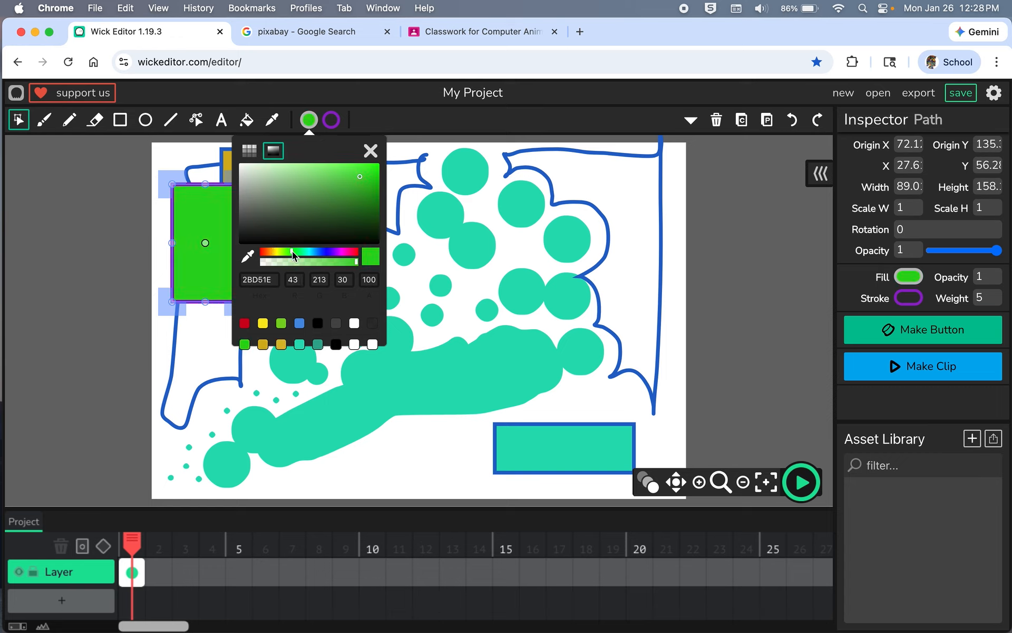
pyautogui.click(319, 253)
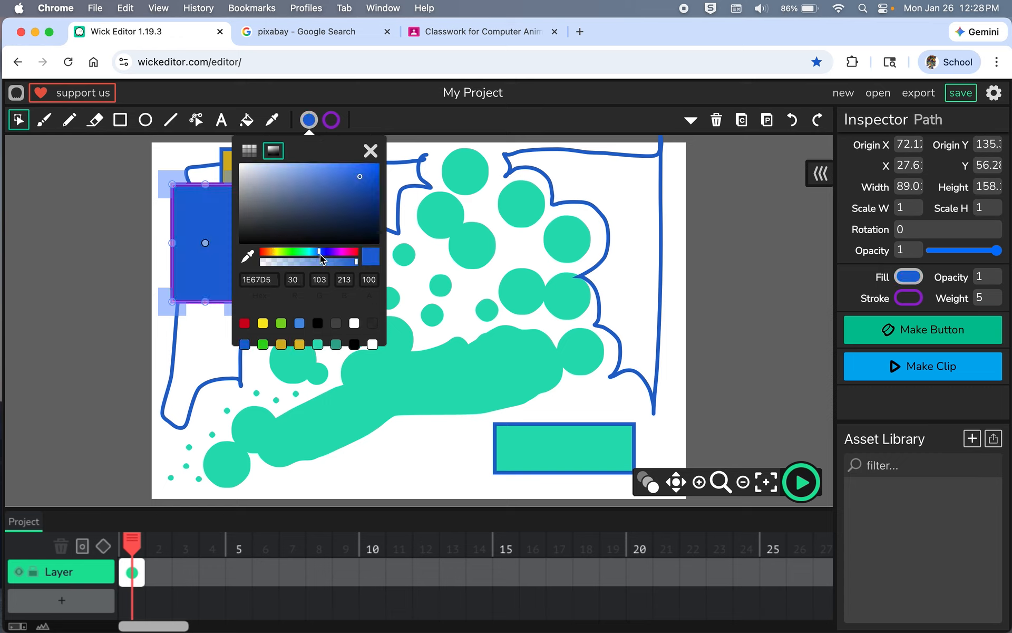
pyautogui.click(316, 176)
pyautogui.click(372, 153)
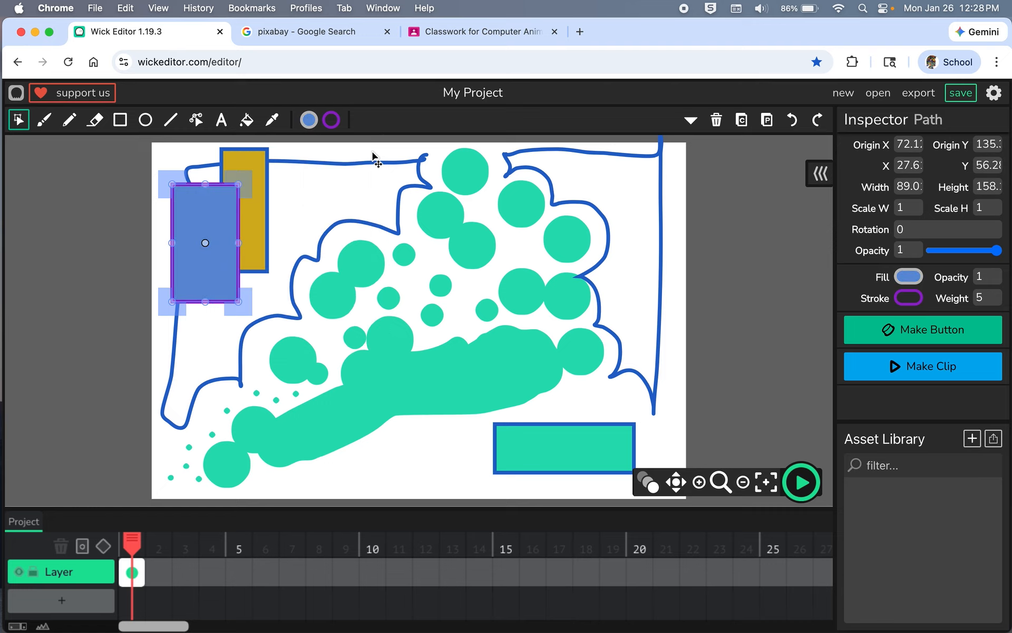
# Draw a small circle left of the teal rectangle and a larger one, about 147 wide, overlapping that rectangle
pyautogui.click(146, 120)
pyautogui.moveTo(422, 444)
pyautogui.mouseDown()
pyautogui.moveTo(514, 497)
pyautogui.moveTo(467, 489)
pyautogui.mouseUp()
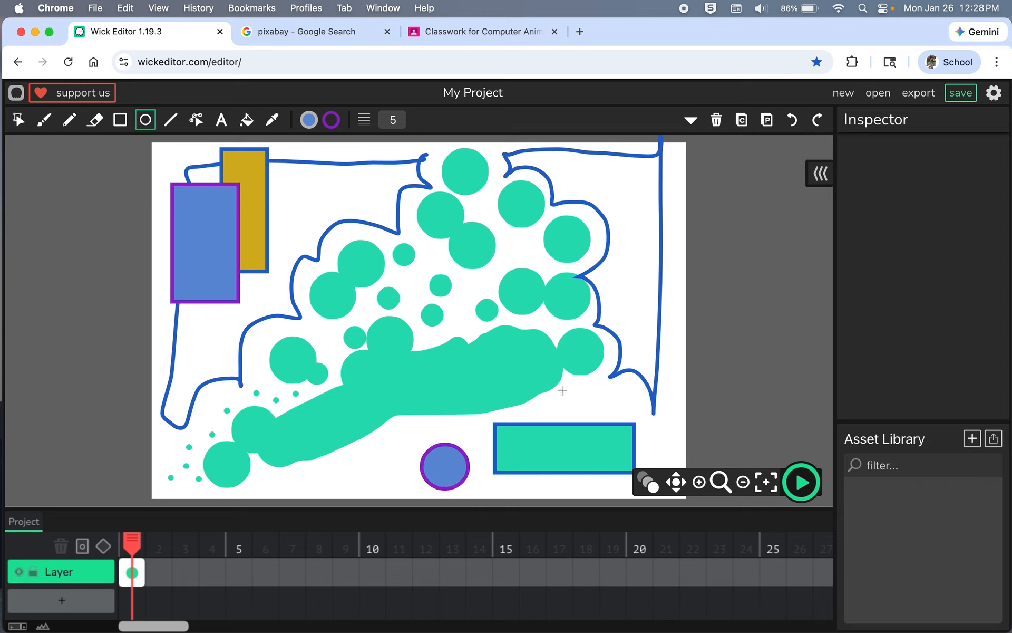
pyautogui.moveTo(454, 378)
pyautogui.mouseDown()
pyautogui.moveTo(569, 476)
pyautogui.moveTo(538, 442)
pyautogui.moveTo(576, 465)
pyautogui.moveTo(564, 455)
pyautogui.mouseUp()
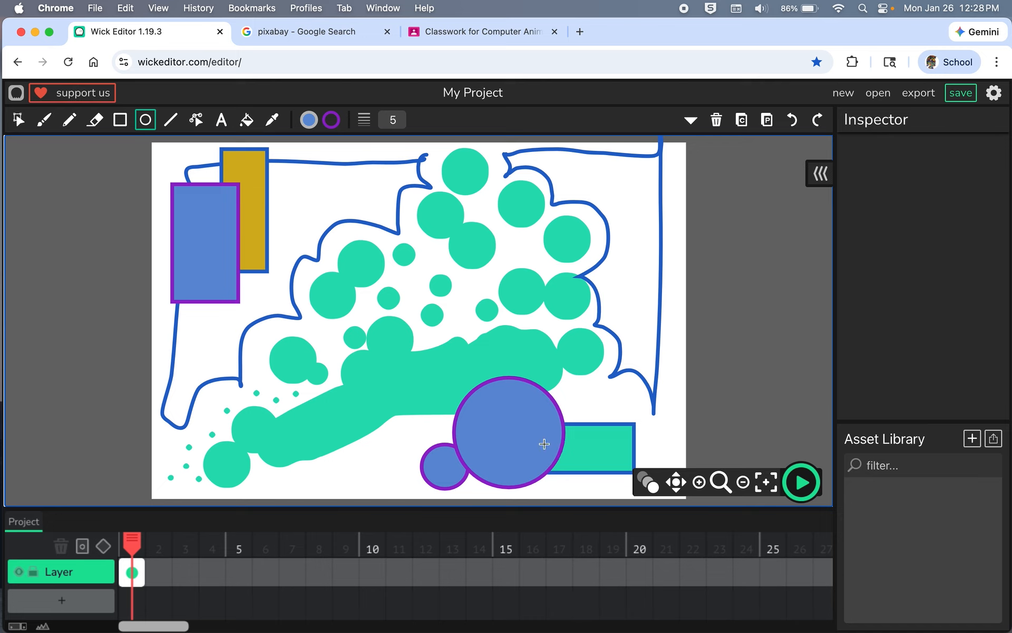
# Select the large circle, set its stroke color to gold CAAB23 and its fill to purple B561D7, and deselect it
pyautogui.click(19, 120)
pyautogui.click(496, 417)
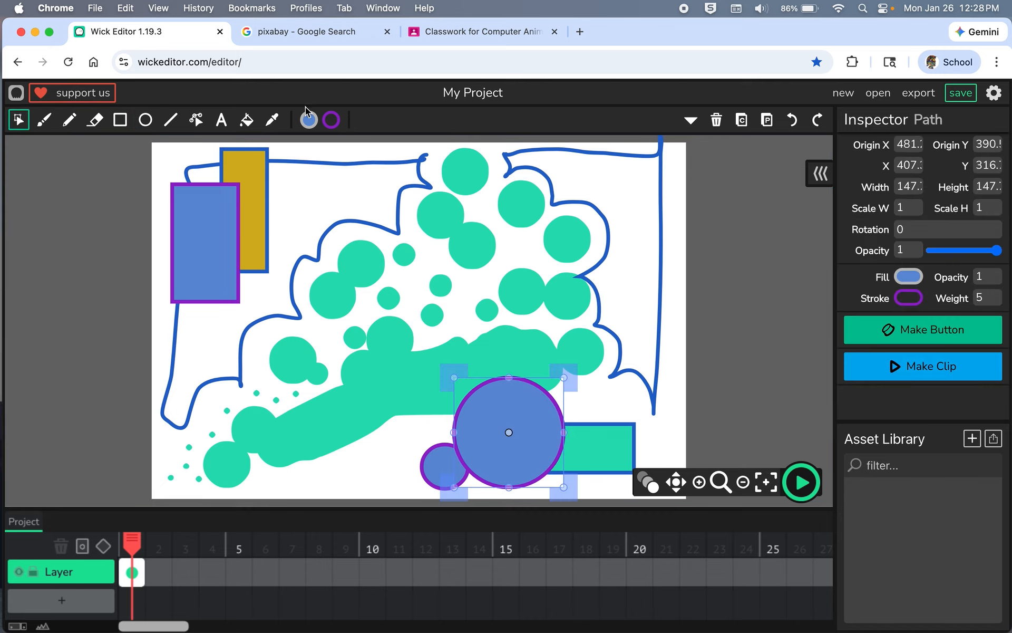
pyautogui.click(332, 121)
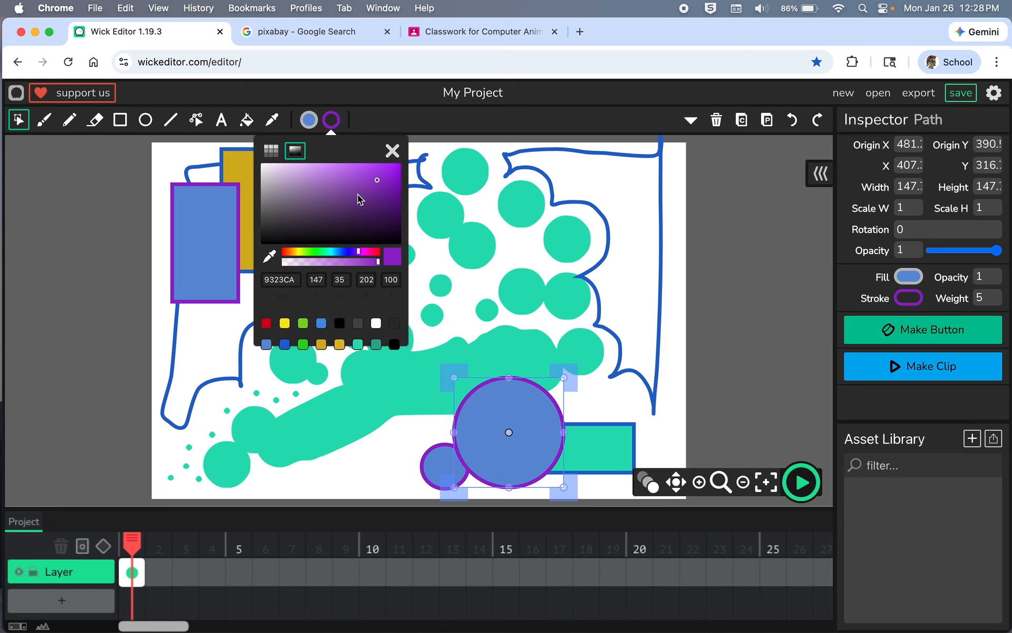
pyautogui.click(295, 252)
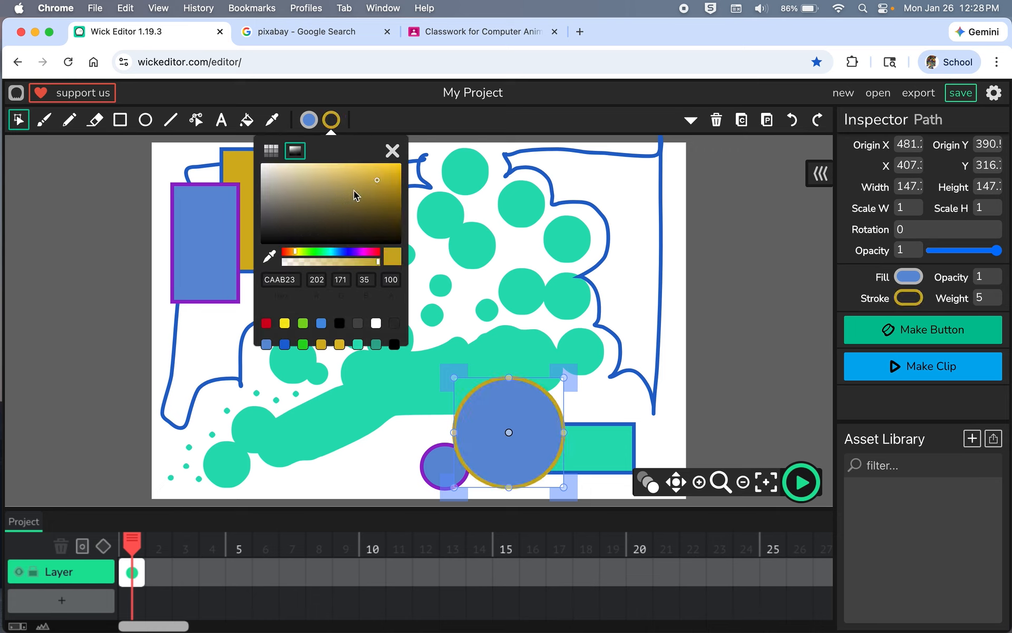
pyautogui.click(310, 121)
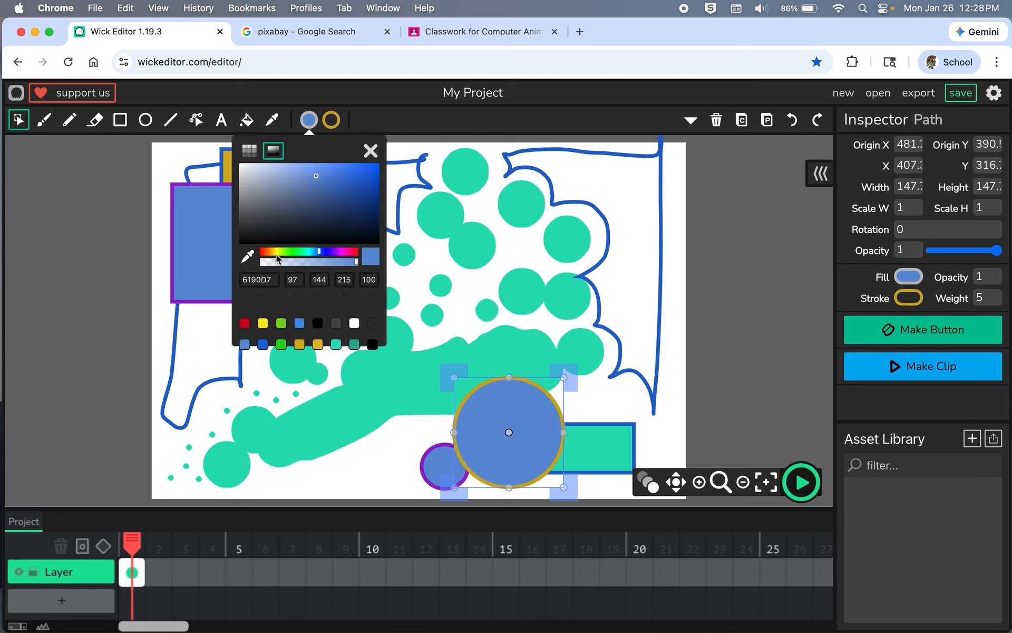
pyautogui.click(339, 252)
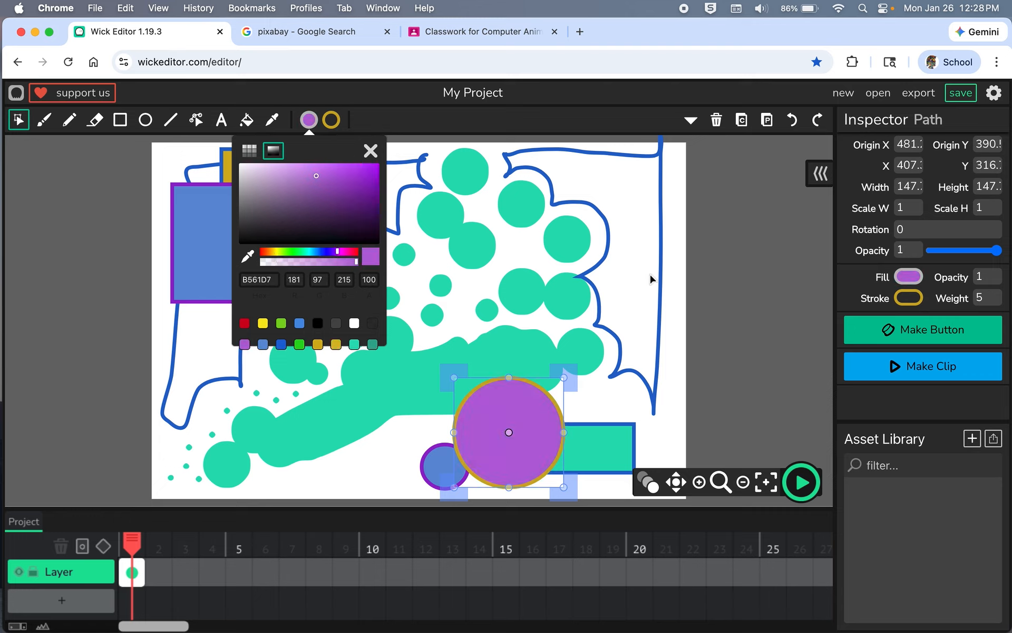
pyautogui.click(678, 239)
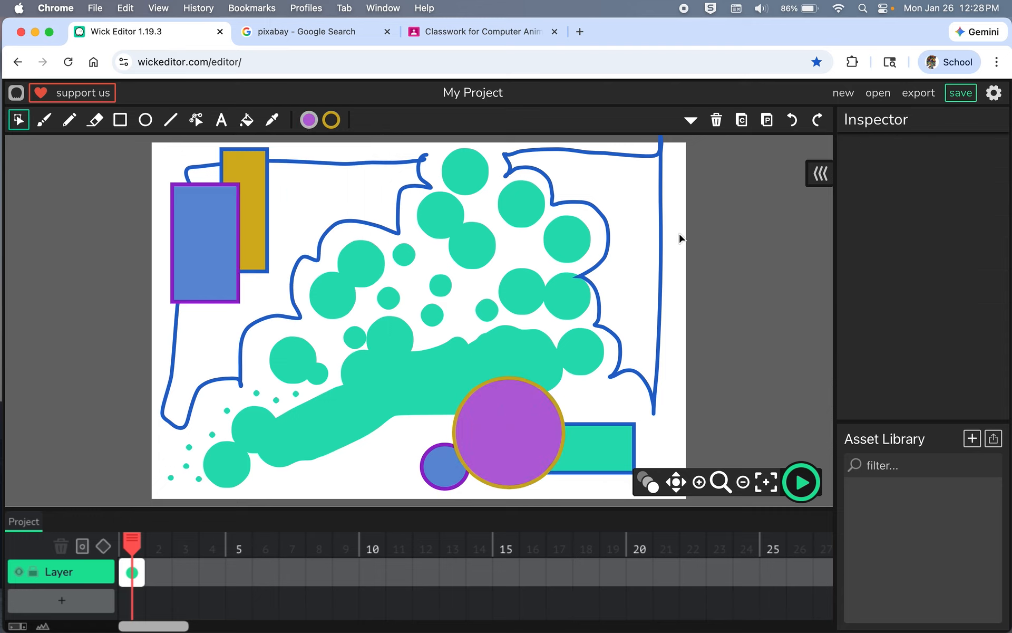
# Draw eight straight gold lines with the Line tool: three near the top, one at left, one at bottom and three fanned out at right
pyautogui.click(172, 122)
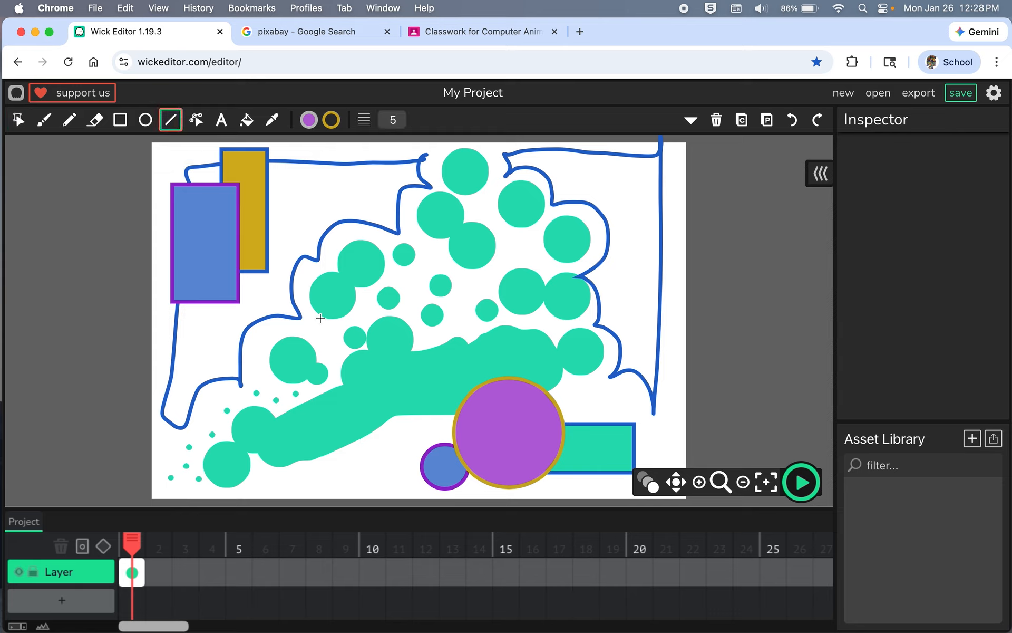
pyautogui.moveTo(199, 321)
pyautogui.mouseDown()
pyautogui.moveTo(193, 422)
pyautogui.moveTo(201, 419)
pyautogui.mouseUp()
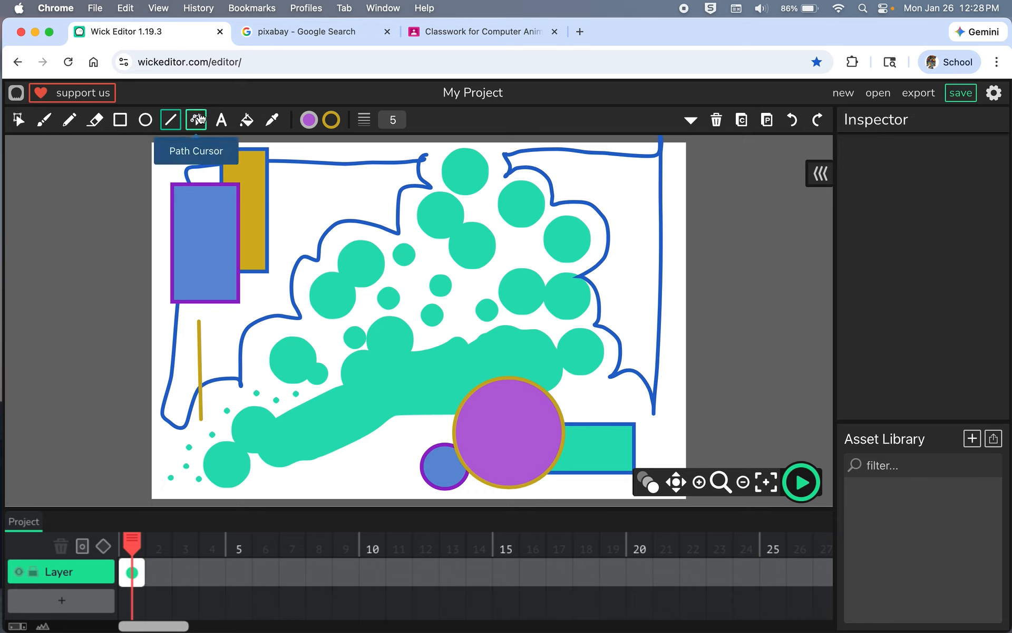
pyautogui.moveTo(296, 171); pyautogui.dragTo(430, 169)
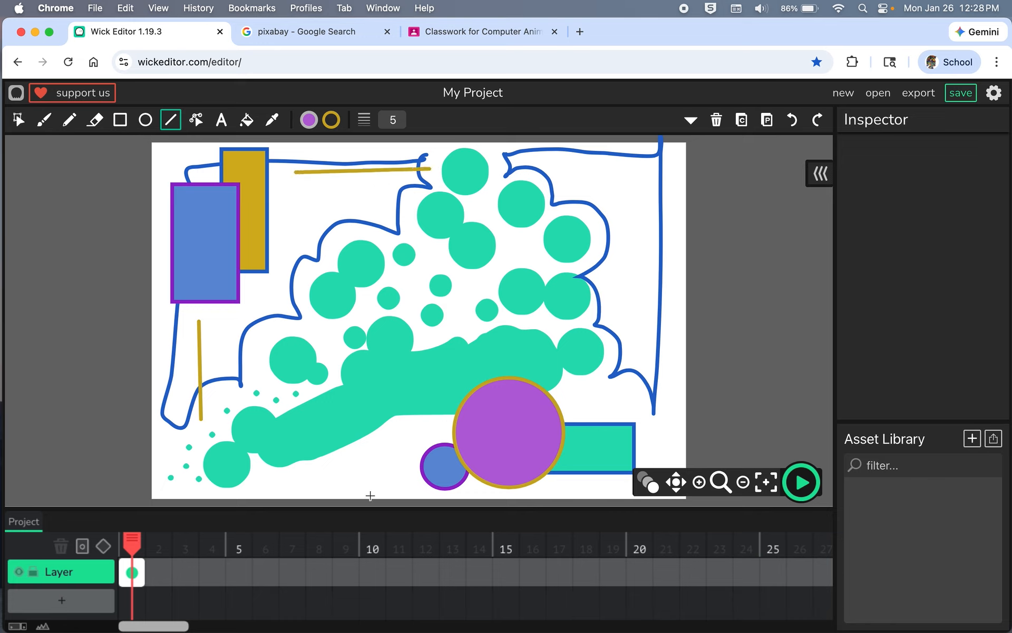
pyautogui.moveTo(329, 476); pyautogui.dragTo(413, 477)
pyautogui.moveTo(629, 294); pyautogui.dragTo(627, 409)
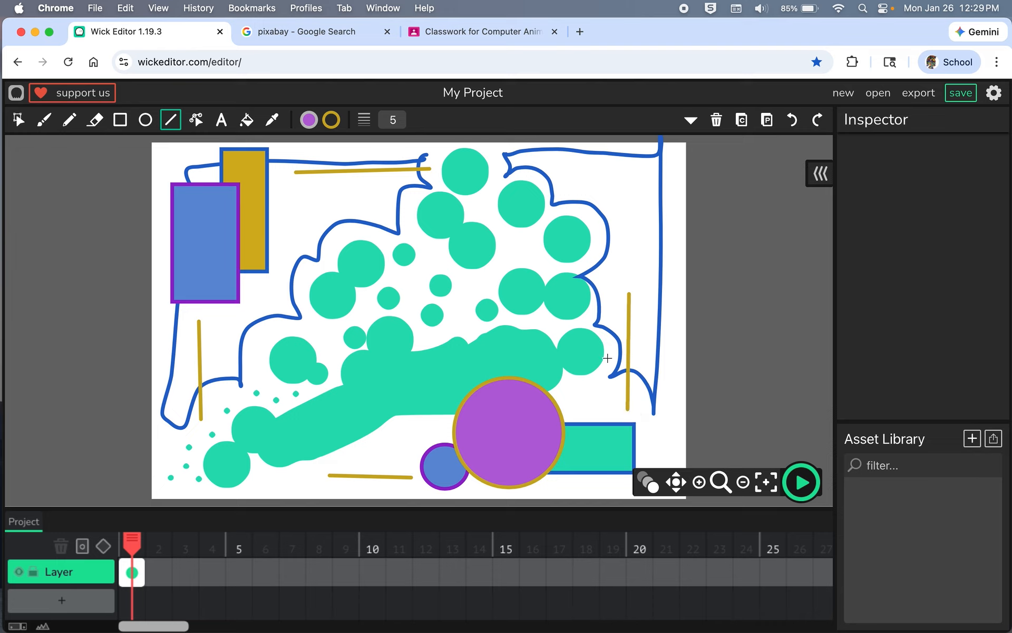
pyautogui.moveTo(588, 315); pyautogui.dragTo(619, 409)
pyautogui.moveTo(539, 335); pyautogui.dragTo(609, 416)
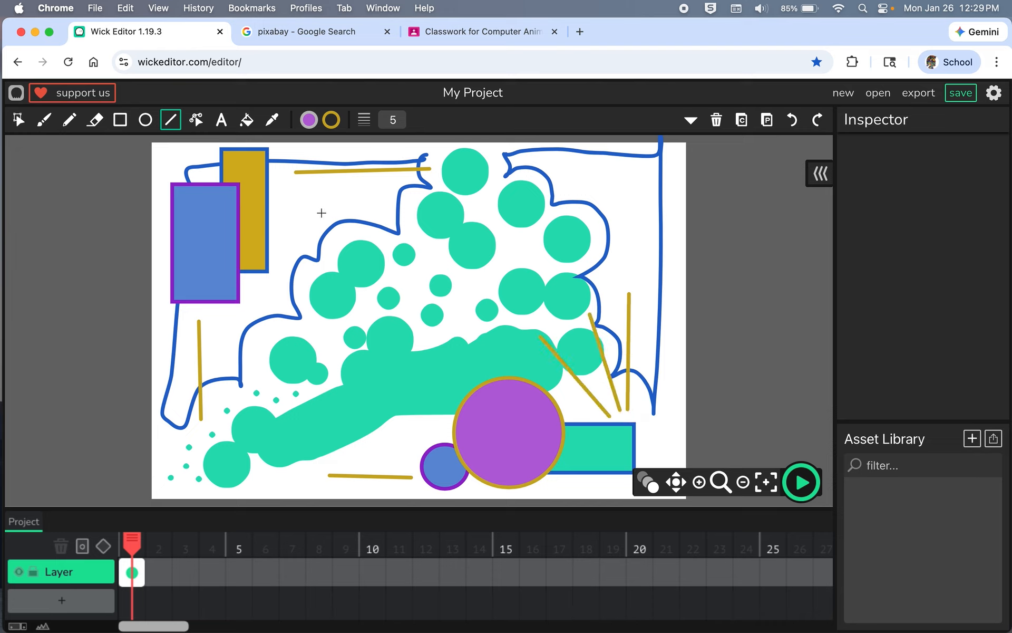
pyautogui.moveTo(289, 188); pyautogui.dragTo(382, 184)
pyautogui.moveTo(280, 204); pyautogui.dragTo(343, 204)
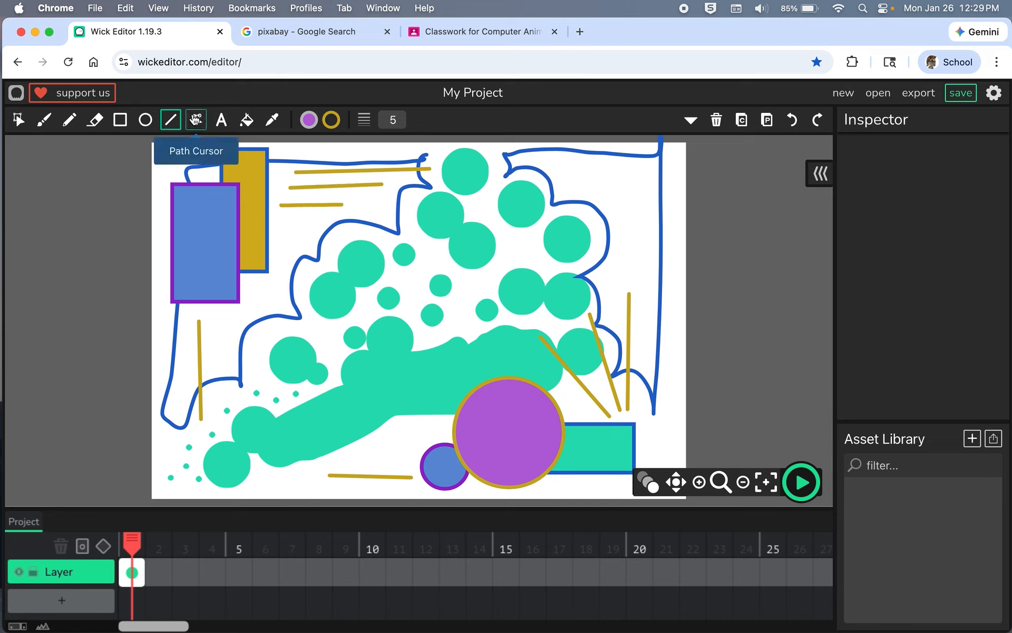
# With the Path Cursor, bend the left vertical gold line into an arc and pull bulges out of the teal brush shape's lower edge
pyautogui.click(197, 122)
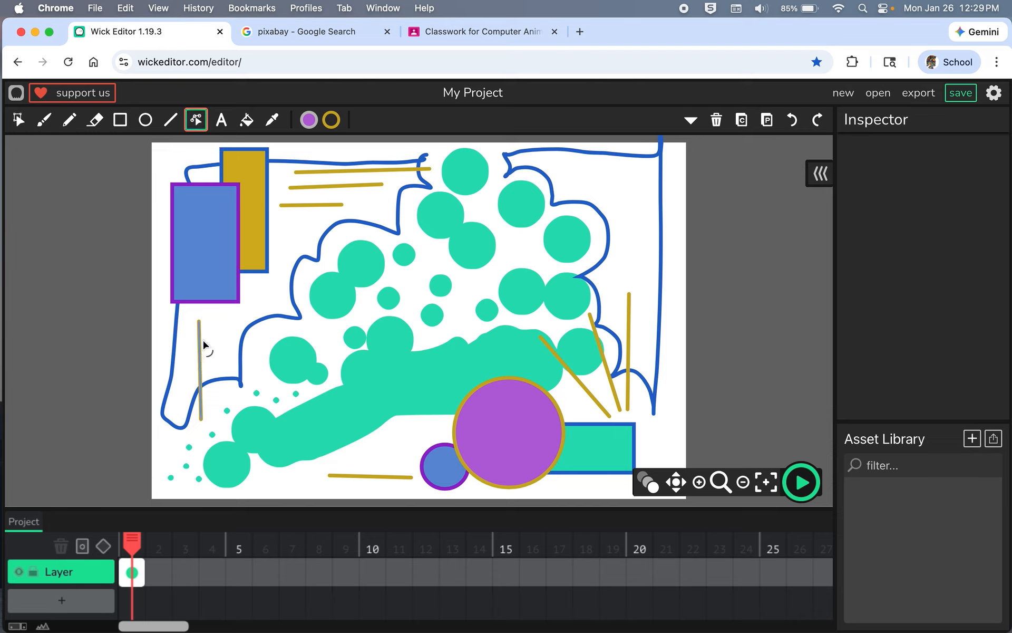
pyautogui.moveTo(203, 364)
pyautogui.mouseDown()
pyautogui.moveTo(281, 364)
pyautogui.moveTo(154, 354)
pyautogui.mouseUp()
pyautogui.moveTo(199, 323)
pyautogui.mouseDown()
pyautogui.moveTo(210, 351)
pyautogui.moveTo(197, 323)
pyautogui.mouseUp()
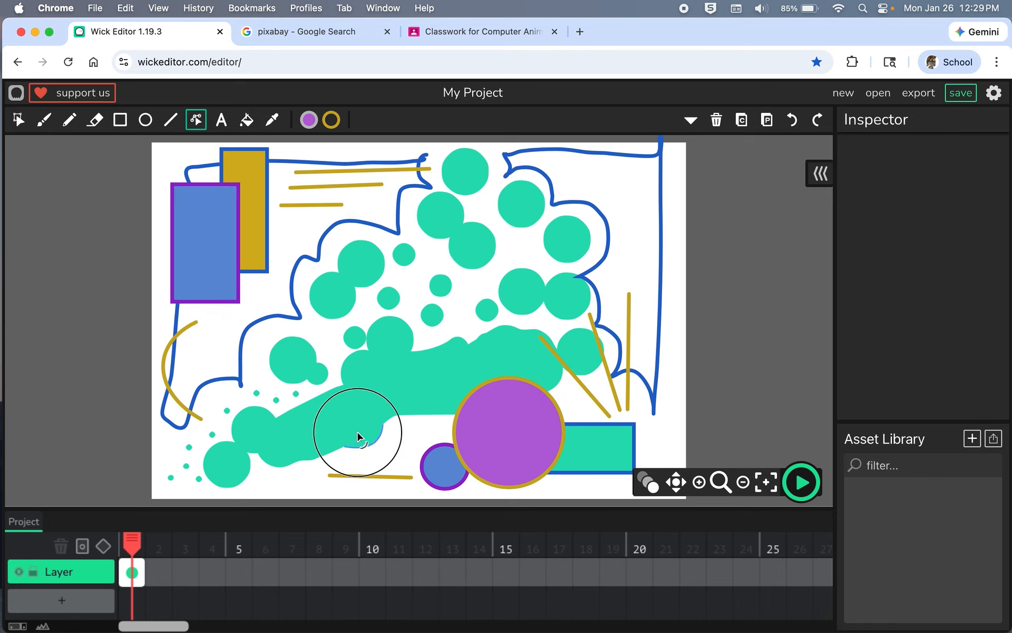
pyautogui.moveTo(358, 435)
pyautogui.mouseDown()
pyautogui.moveTo(378, 450)
pyautogui.moveTo(420, 414)
pyautogui.moveTo(429, 442)
pyautogui.mouseUp()
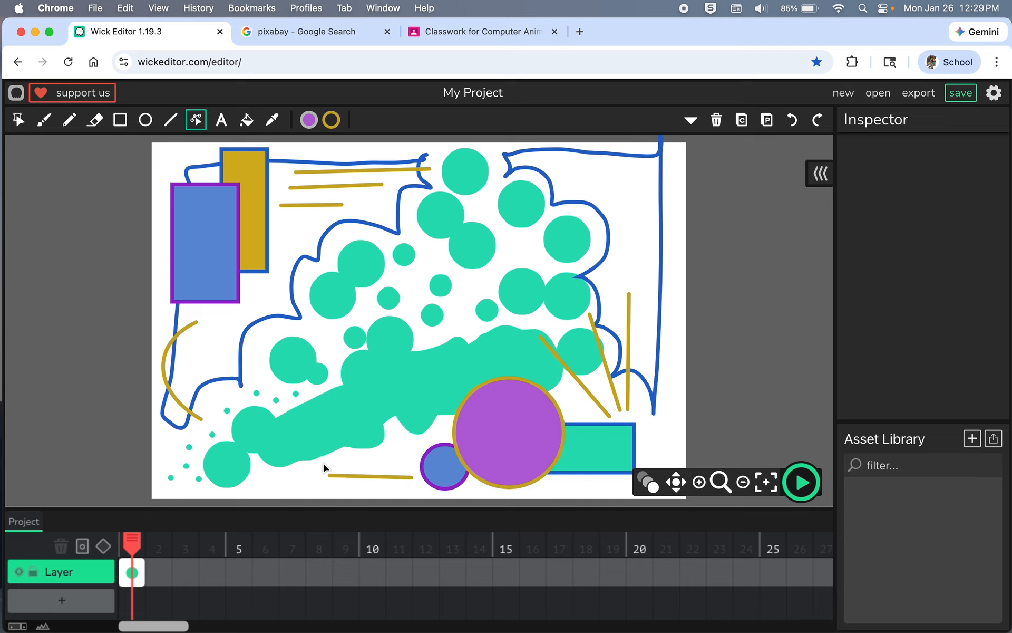
pyautogui.moveTo(327, 455); pyautogui.dragTo(336, 463)
# Curve the top and bottom edges of the light blue and gold rectangles downward
pyautogui.moveTo(206, 306)
pyautogui.mouseDown()
pyautogui.moveTo(206, 229)
pyautogui.moveTo(208, 331)
pyautogui.moveTo(204, 322)
pyautogui.mouseUp()
pyautogui.moveTo(192, 158); pyautogui.dragTo(209, 204)
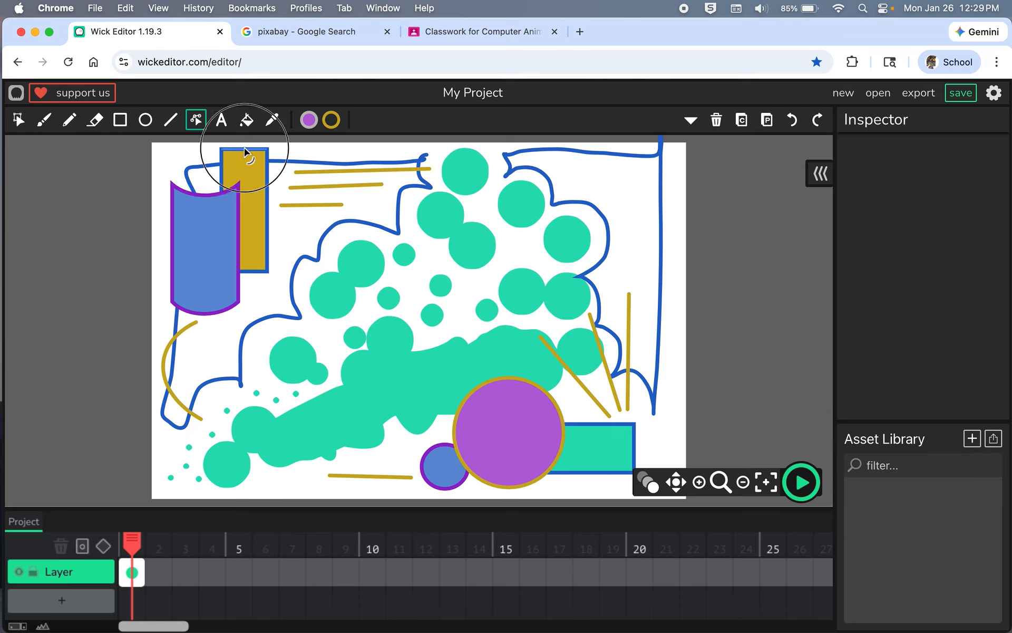
pyautogui.moveTo(244, 147); pyautogui.dragTo(245, 163)
pyautogui.moveTo(252, 275); pyautogui.dragTo(250, 280)
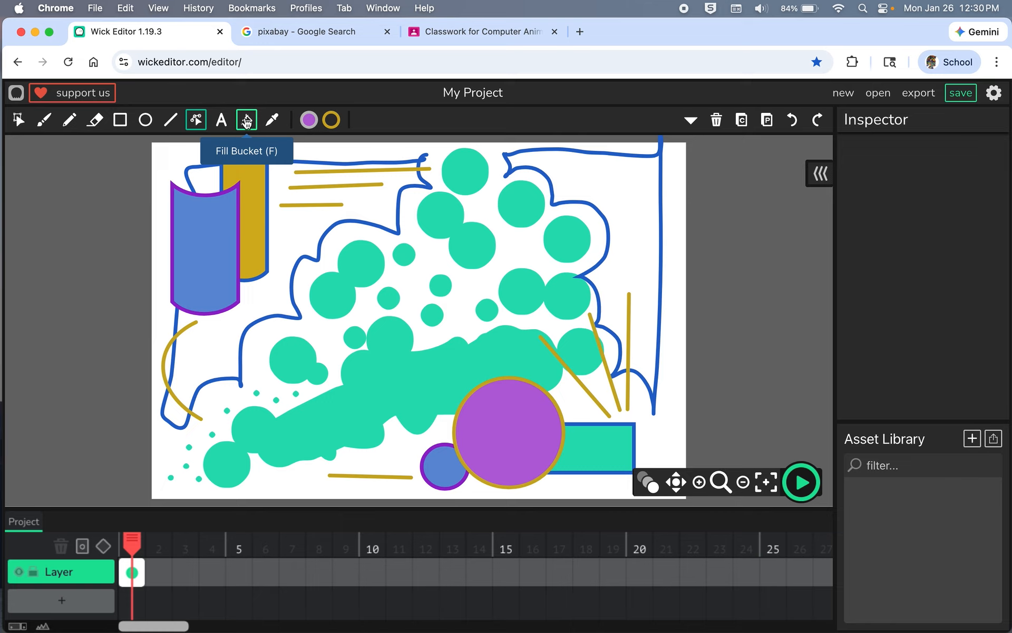
# Fill the closed scalloped outline on the canvas's right side with purple using the Fill Bucket
pyautogui.click(246, 121)
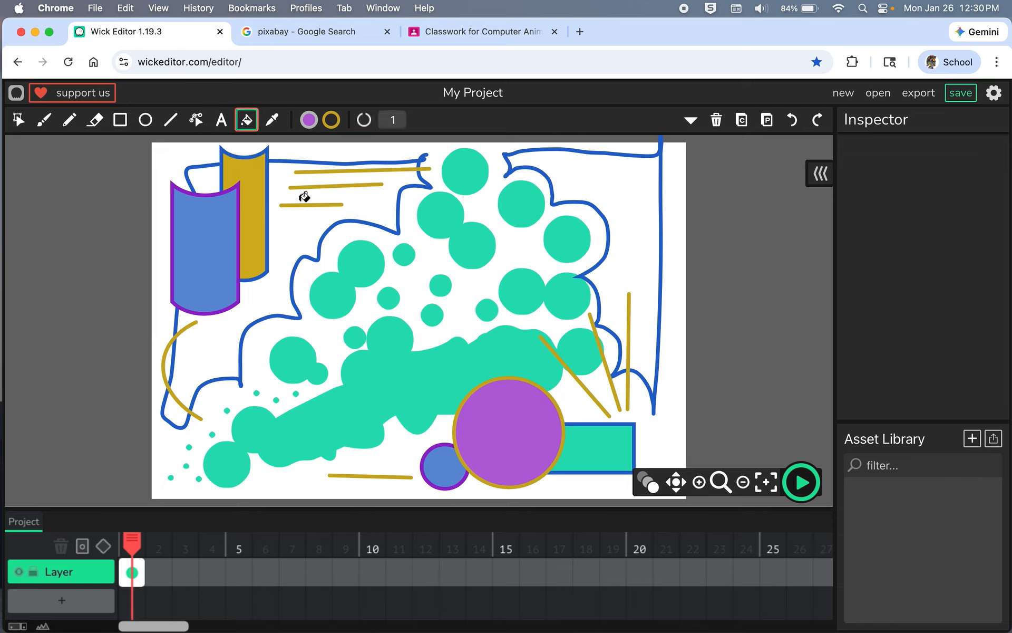
pyautogui.click(616, 173)
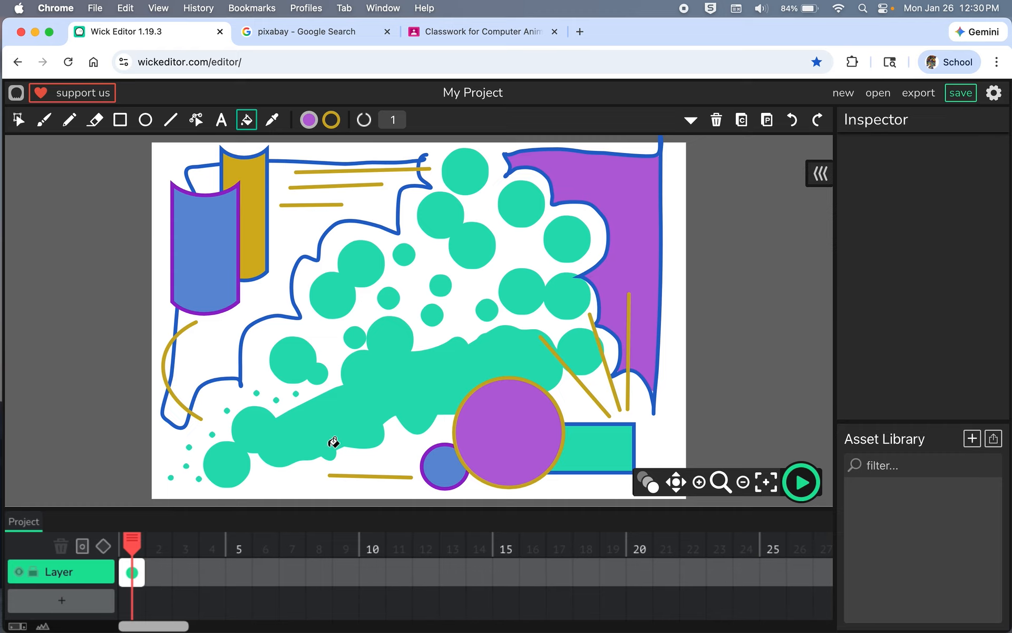
# Add a blank second frame to the layer and turn on onion skinning
pyautogui.click(163, 573)
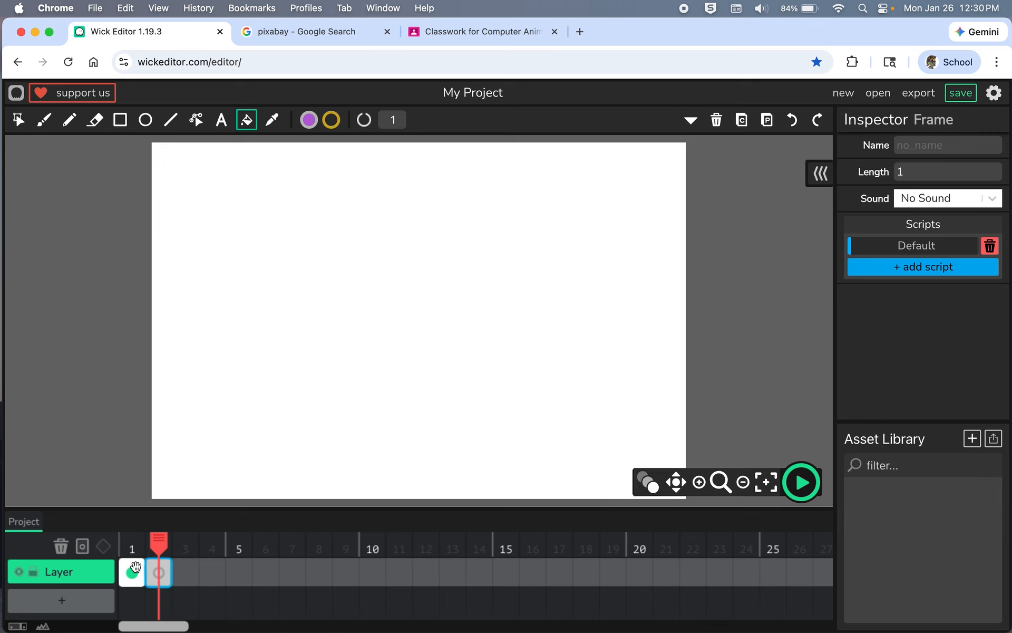
pyautogui.click(641, 485)
pyautogui.click(652, 485)
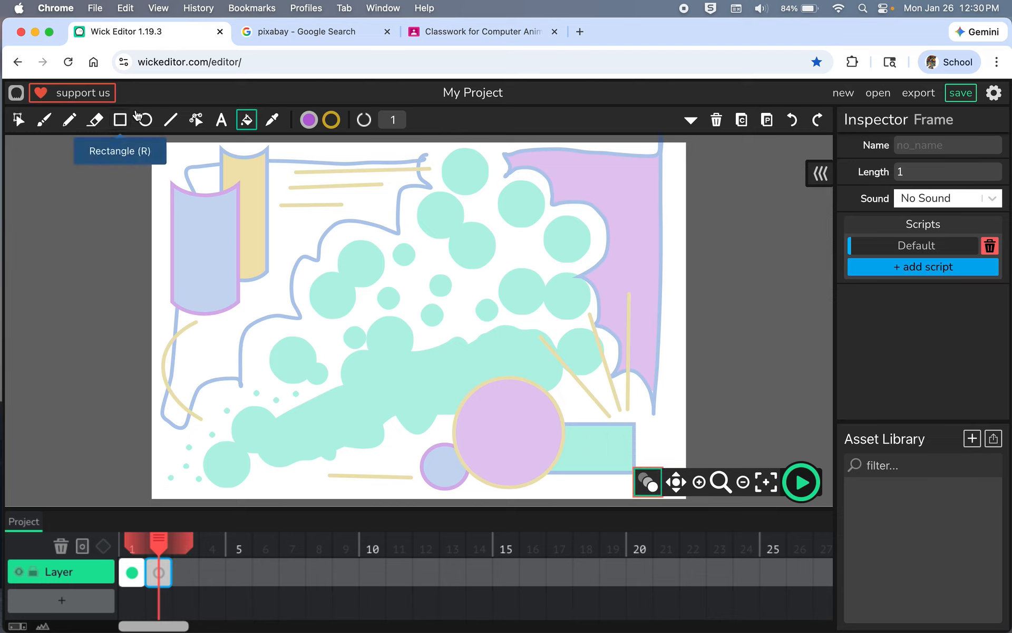
# With the Pencil and purple stroke B561D7, draw a scalloped outline on frame 2, slightly offset from the onion-skinned outline on the canvas's left side
pyautogui.click(69, 120)
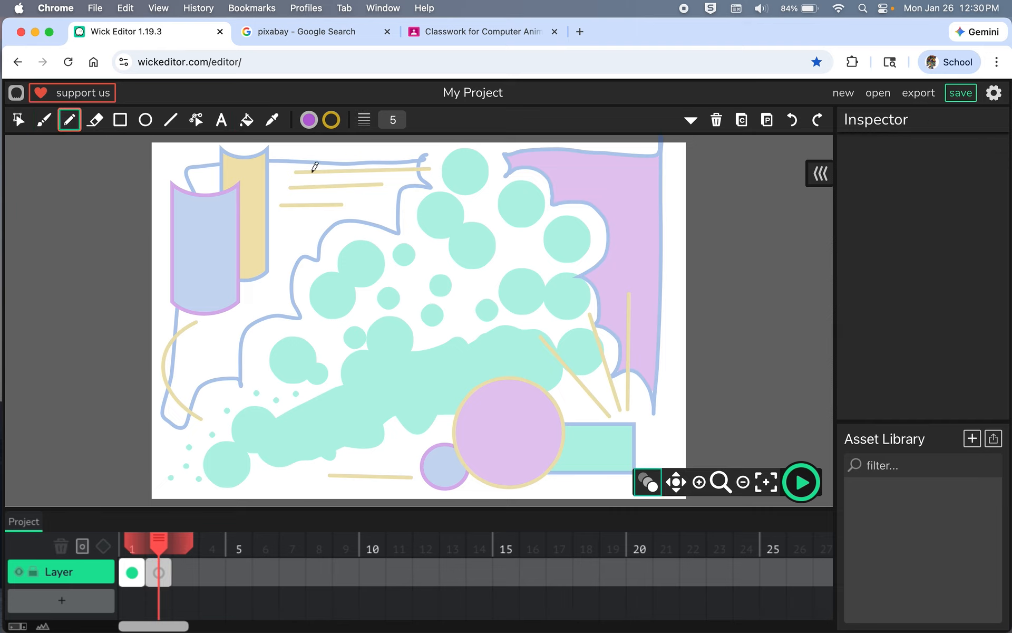
pyautogui.click(331, 121)
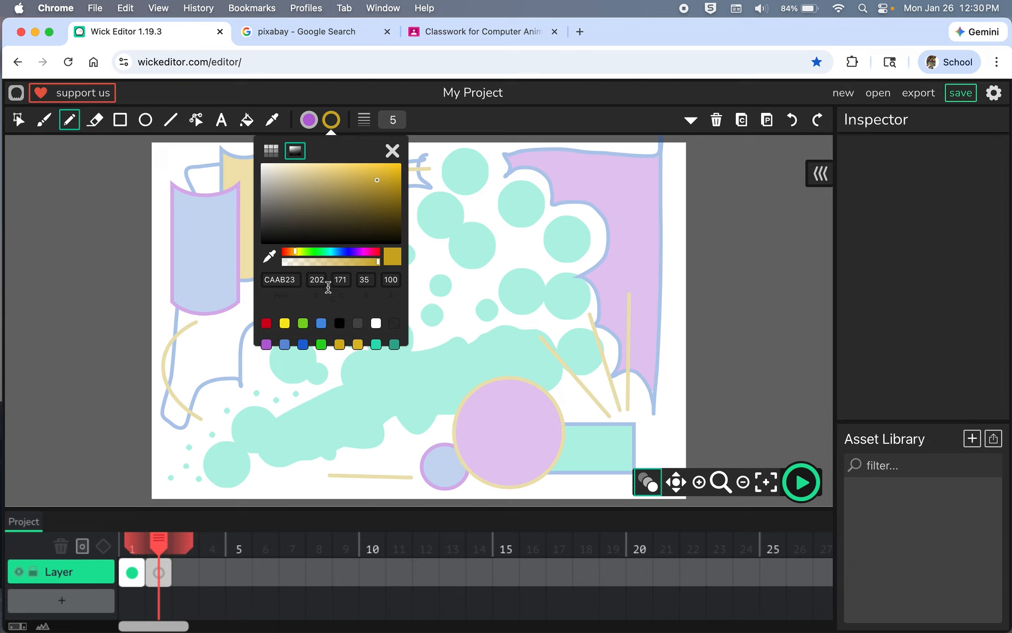
pyautogui.click(267, 345)
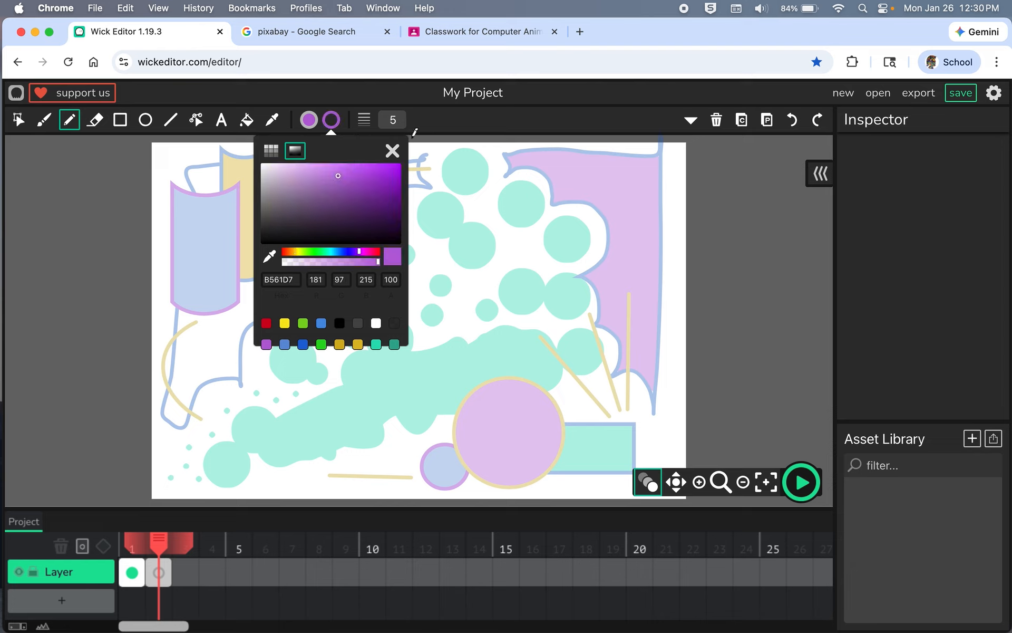
pyautogui.click(392, 150)
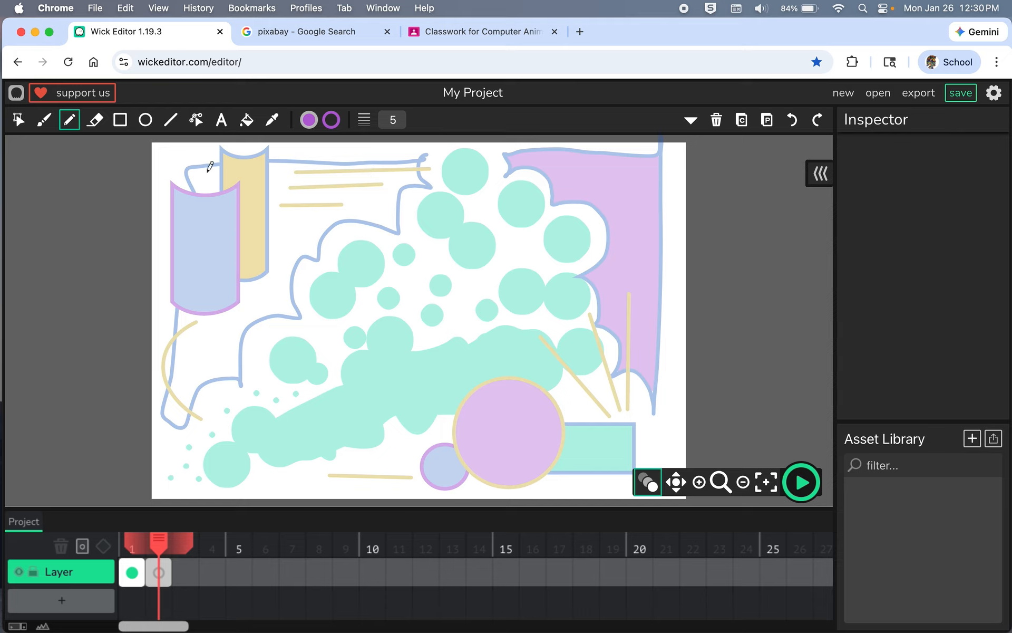
pyautogui.moveTo(194, 167)
pyautogui.mouseDown()
pyautogui.moveTo(393, 165)
pyautogui.moveTo(408, 190)
pyautogui.moveTo(389, 202)
pyautogui.moveTo(386, 230)
pyautogui.moveTo(375, 216)
pyautogui.moveTo(321, 218)
pyautogui.moveTo(281, 244)
pyautogui.moveTo(264, 275)
pyautogui.moveTo(281, 300)
pyautogui.moveTo(228, 326)
pyautogui.moveTo(230, 346)
pyautogui.moveTo(184, 350)
pyautogui.moveTo(165, 396)
pyautogui.moveTo(174, 161)
pyautogui.moveTo(204, 156)
pyautogui.mouseUp()
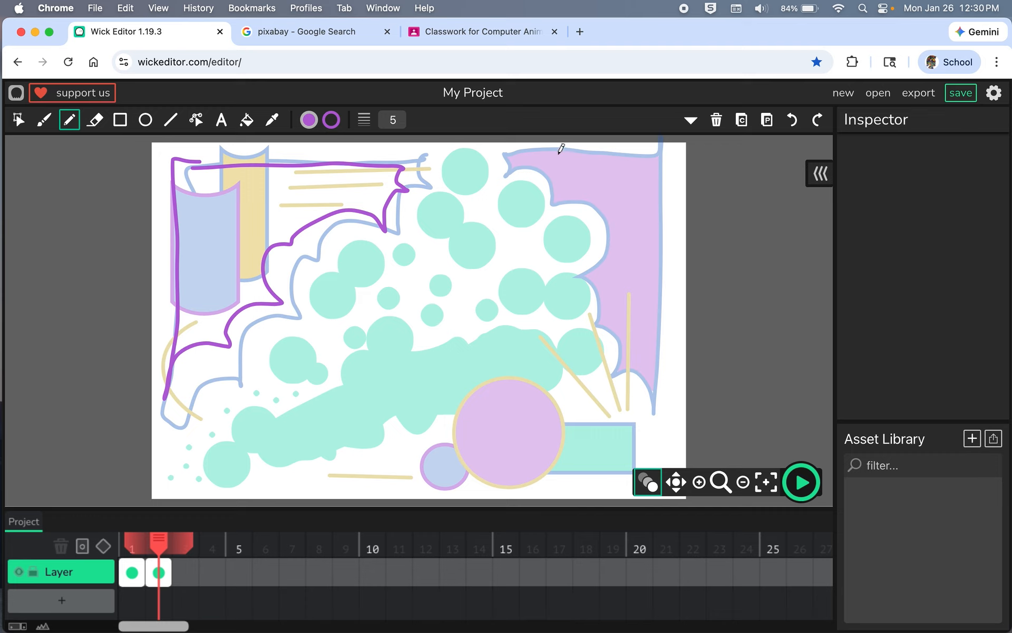
# Set the stroke color to teal 1AE2B8 and draw a smaller scalloped outline over the onion-skinned purple shape on the canvas's right side
pyautogui.click(331, 120)
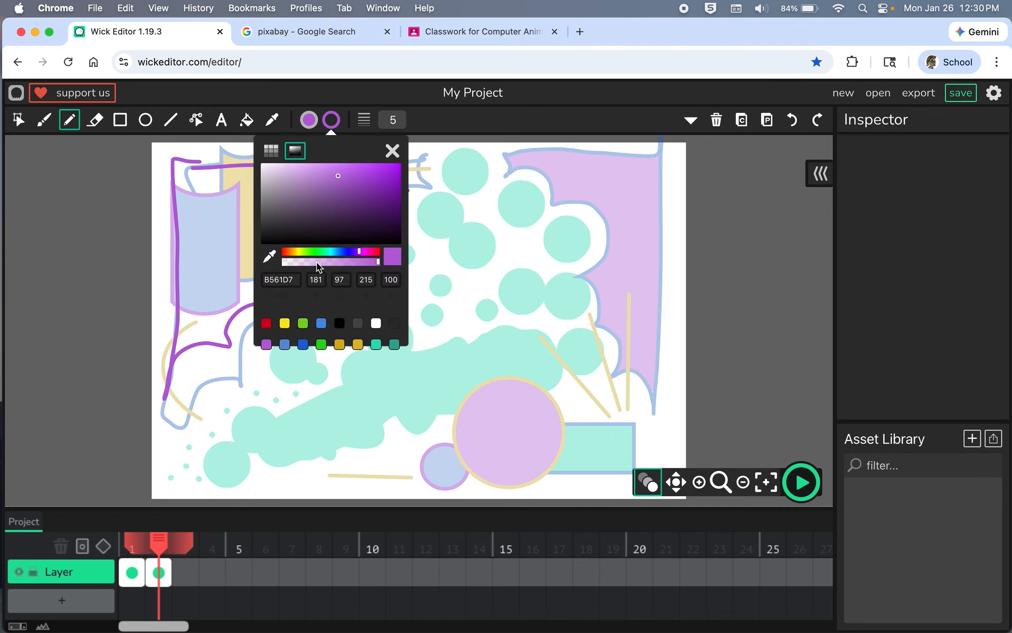
pyautogui.click(328, 252)
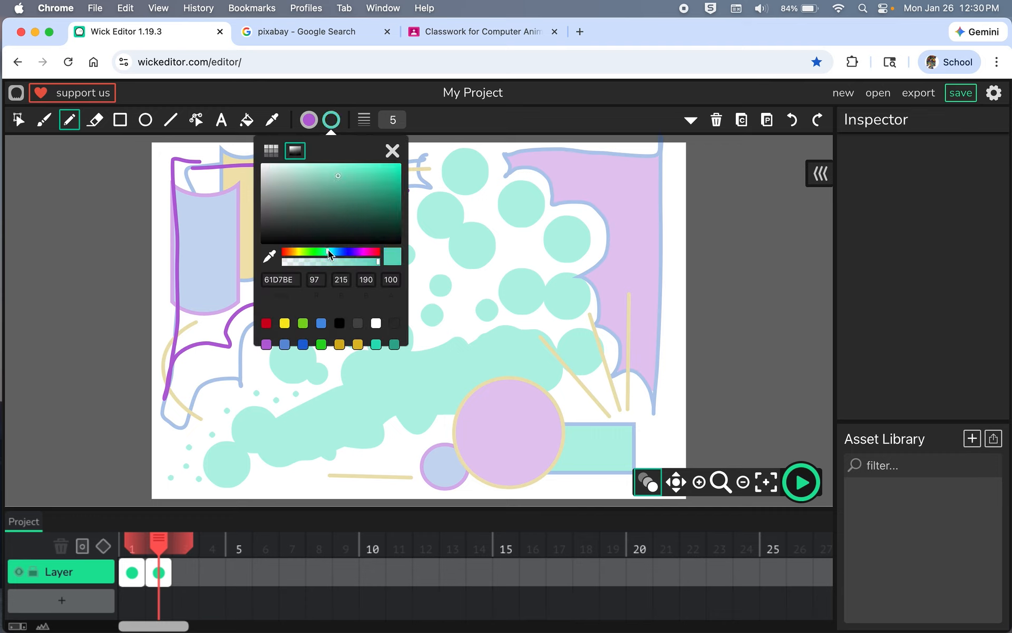
pyautogui.click(385, 172)
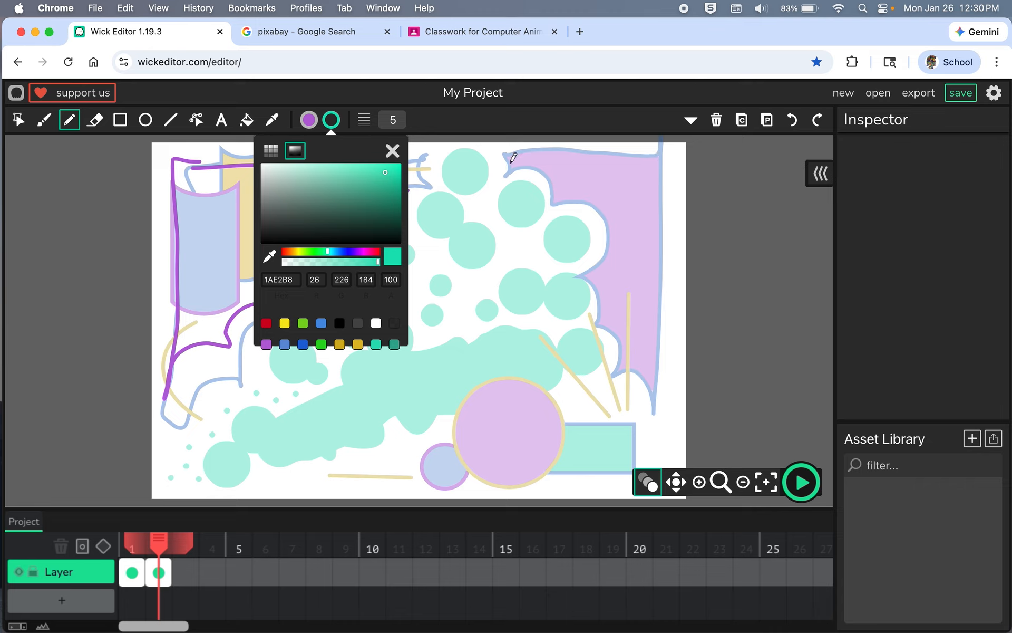
pyautogui.moveTo(537, 152)
pyautogui.mouseDown()
pyautogui.moveTo(549, 168)
pyautogui.moveTo(563, 211)
pyautogui.moveTo(591, 194)
pyautogui.moveTo(624, 224)
pyautogui.moveTo(593, 263)
pyautogui.moveTo(616, 298)
pyautogui.moveTo(613, 330)
pyautogui.moveTo(632, 350)
pyautogui.moveTo(654, 345)
pyautogui.moveTo(650, 157)
pyautogui.moveTo(537, 166)
pyautogui.mouseUp()
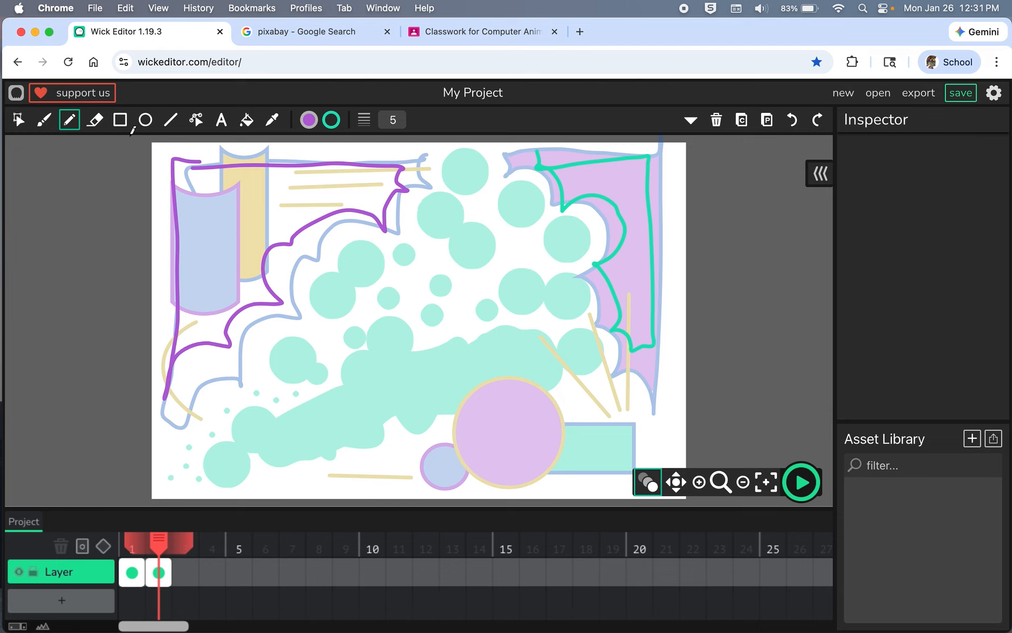
# Draw a teal-outlined purple circle inside the large onion-skinned circle and a flat ellipse with fill 3360D9 and stroke E29B1A over the small one
pyautogui.click(145, 121)
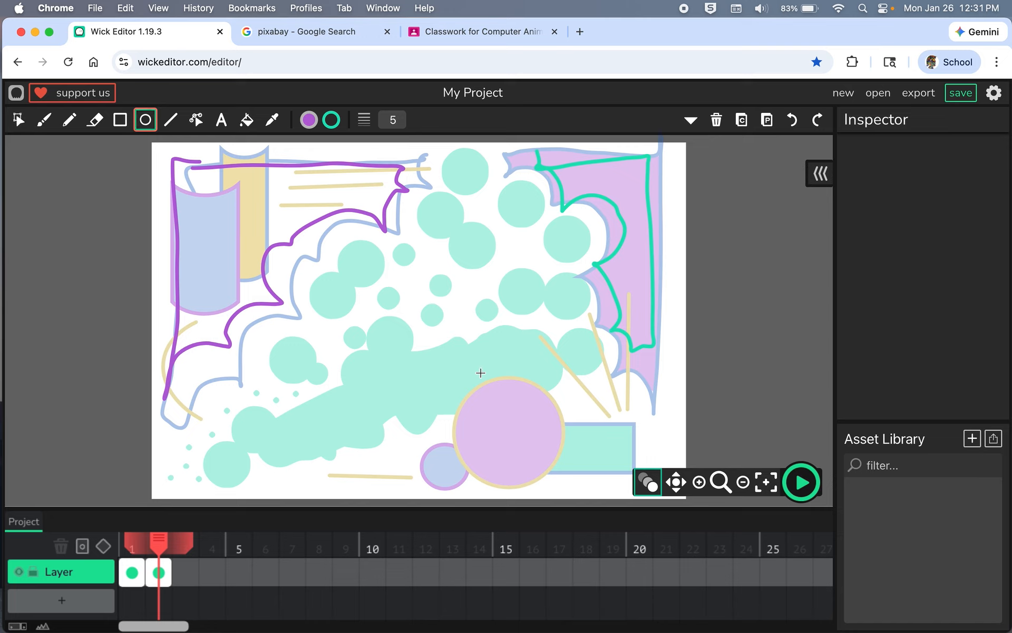
pyautogui.moveTo(476, 393); pyautogui.dragTo(545, 464)
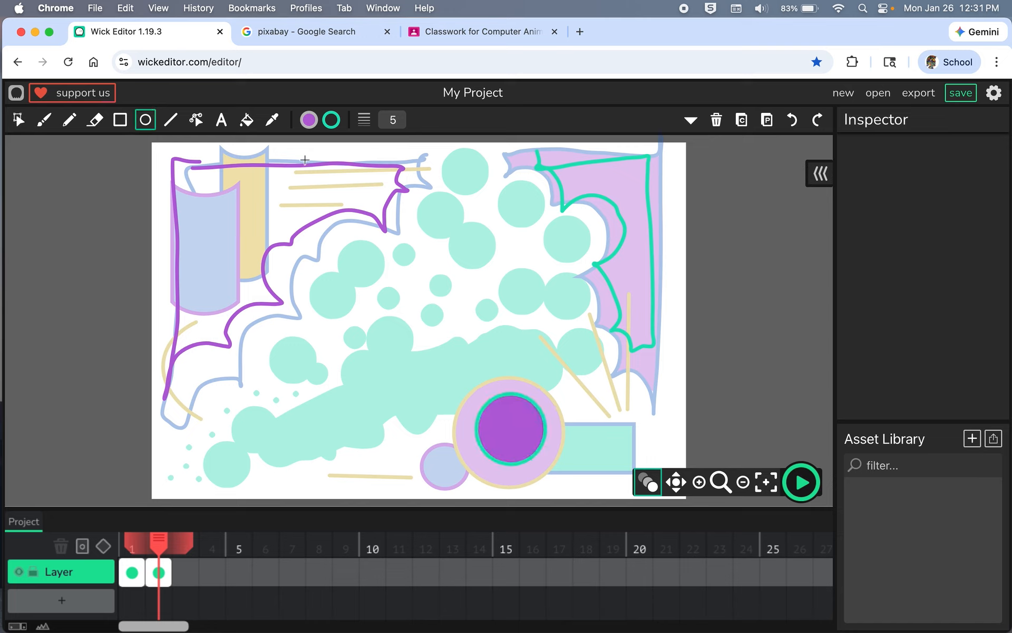
pyautogui.click(309, 121)
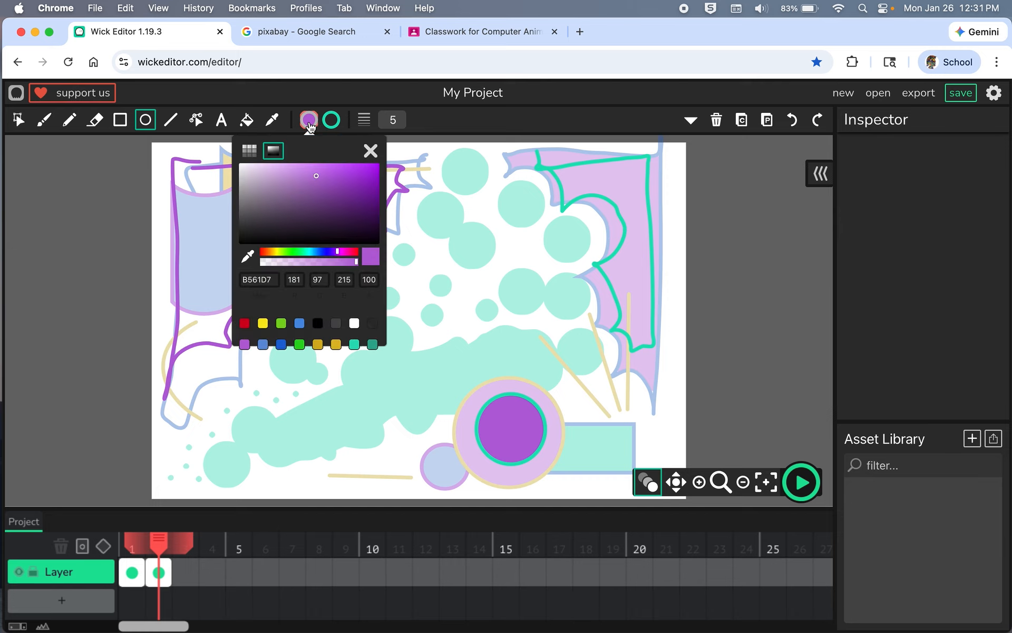
pyautogui.click(310, 252)
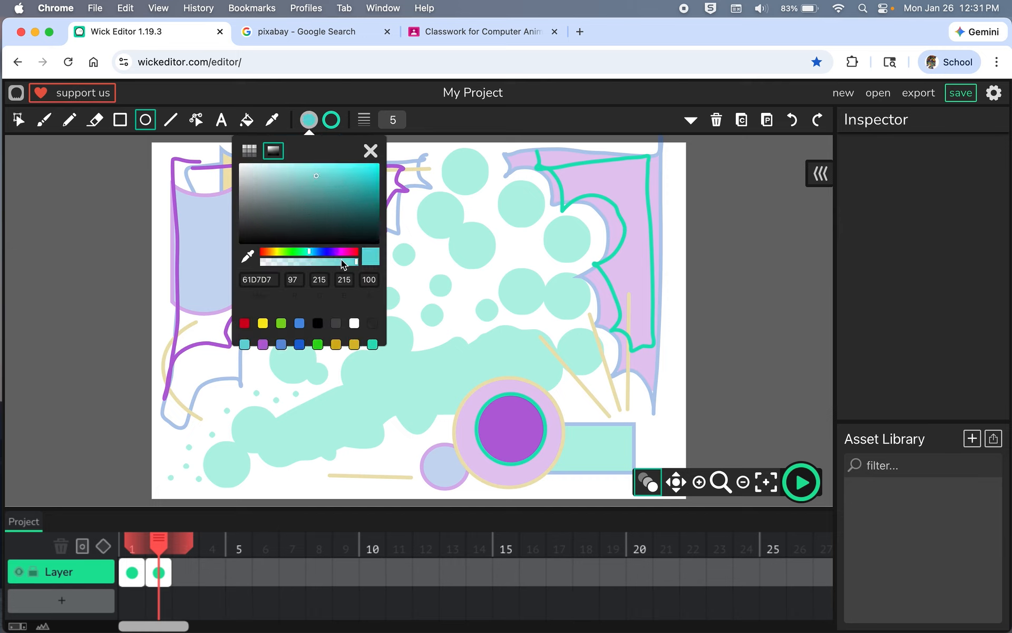
pyautogui.click(321, 252)
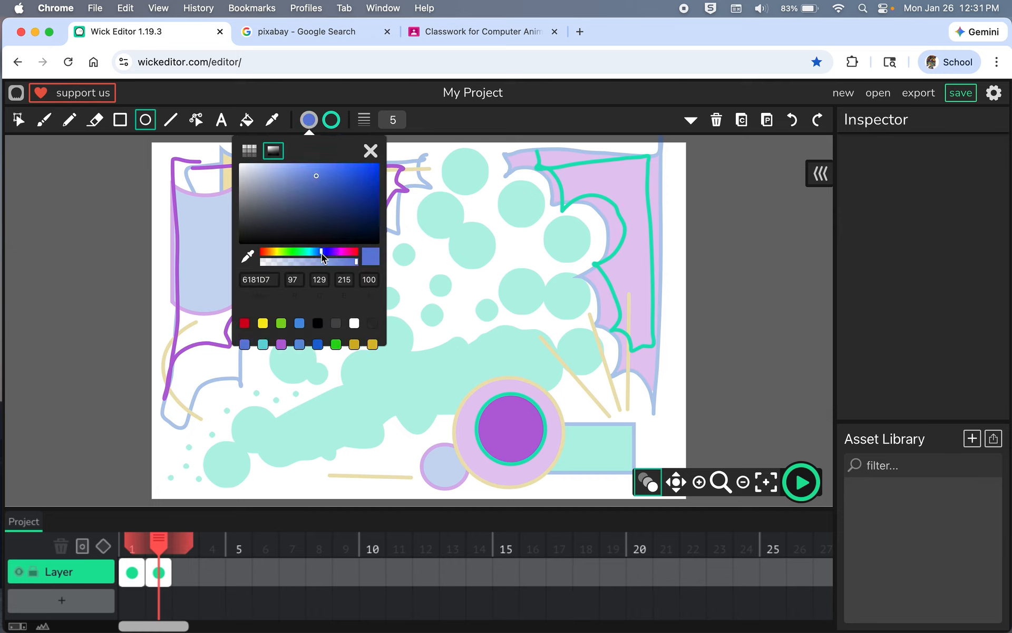
pyautogui.click(347, 175)
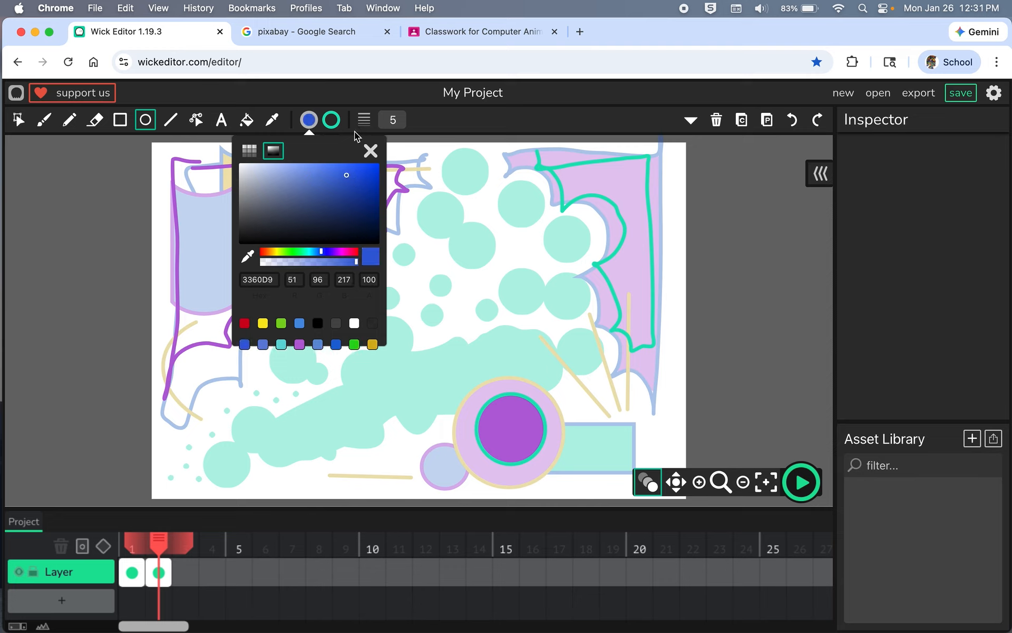
pyautogui.click(331, 119)
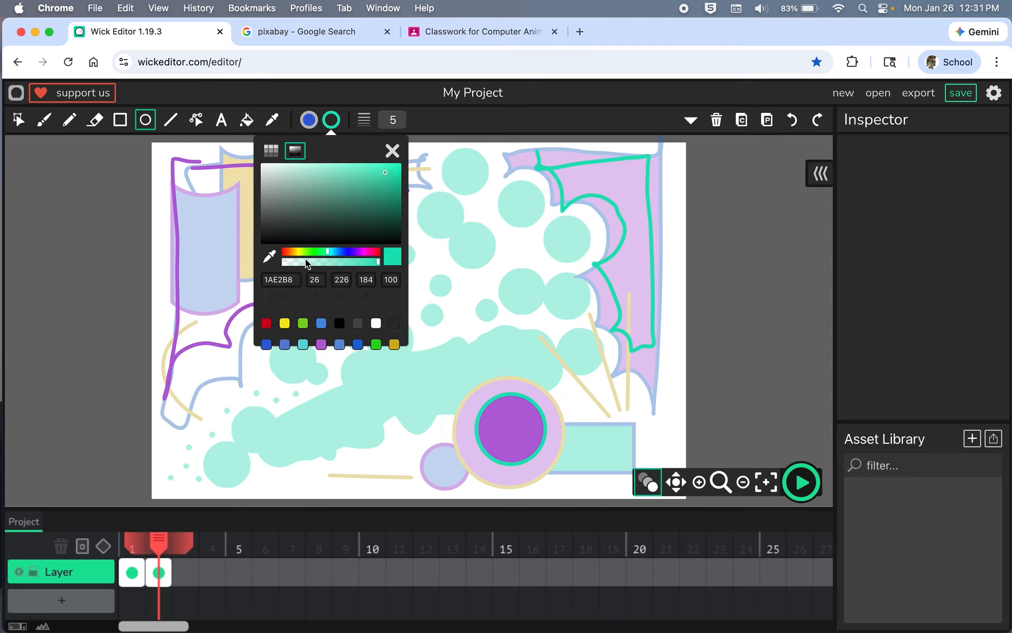
pyautogui.click(293, 252)
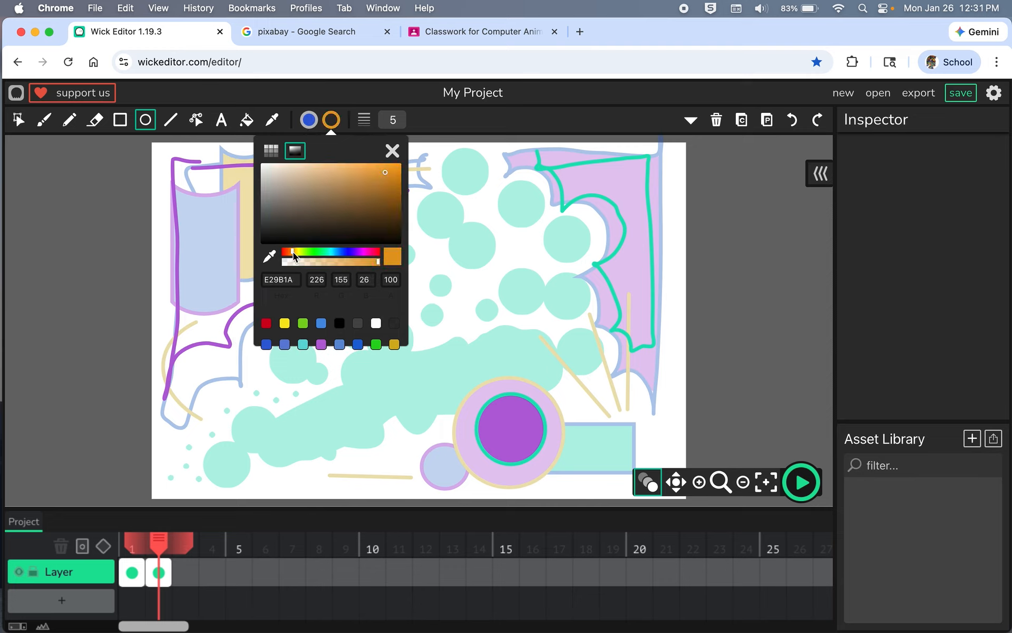
pyautogui.click(392, 151)
pyautogui.moveTo(428, 449)
pyautogui.mouseDown()
pyautogui.moveTo(475, 460)
pyautogui.moveTo(476, 473)
pyautogui.moveTo(472, 465)
pyautogui.moveTo(485, 465)
pyautogui.mouseUp()
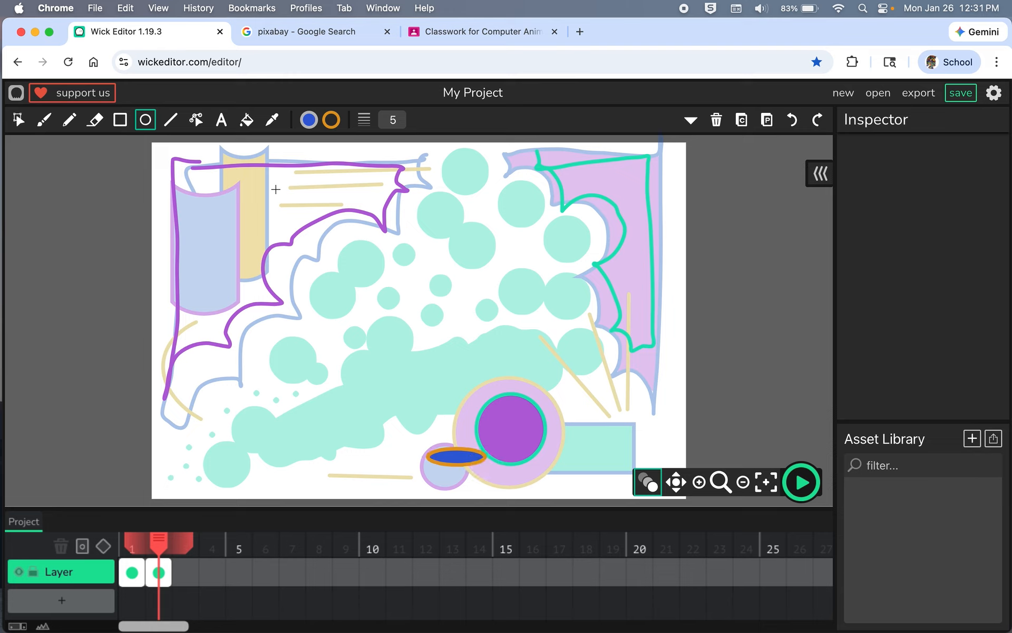
# Draw a narrow blue rectangle with orange outline over the light blue shape and a small green 33D944 one with crimson outline over the gold shape
pyautogui.click(120, 119)
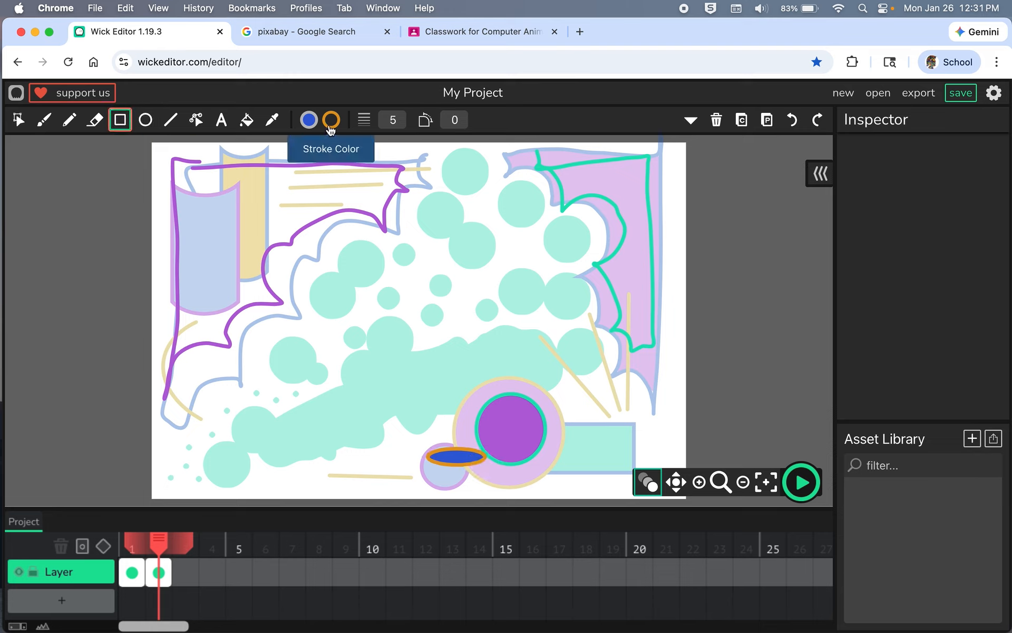
pyautogui.moveTo(174, 198)
pyautogui.mouseDown()
pyautogui.moveTo(190, 282)
pyautogui.moveTo(214, 323)
pyautogui.moveTo(235, 294)
pyautogui.moveTo(217, 302)
pyautogui.moveTo(212, 335)
pyautogui.moveTo(207, 309)
pyautogui.moveTo(204, 319)
pyautogui.mouseUp()
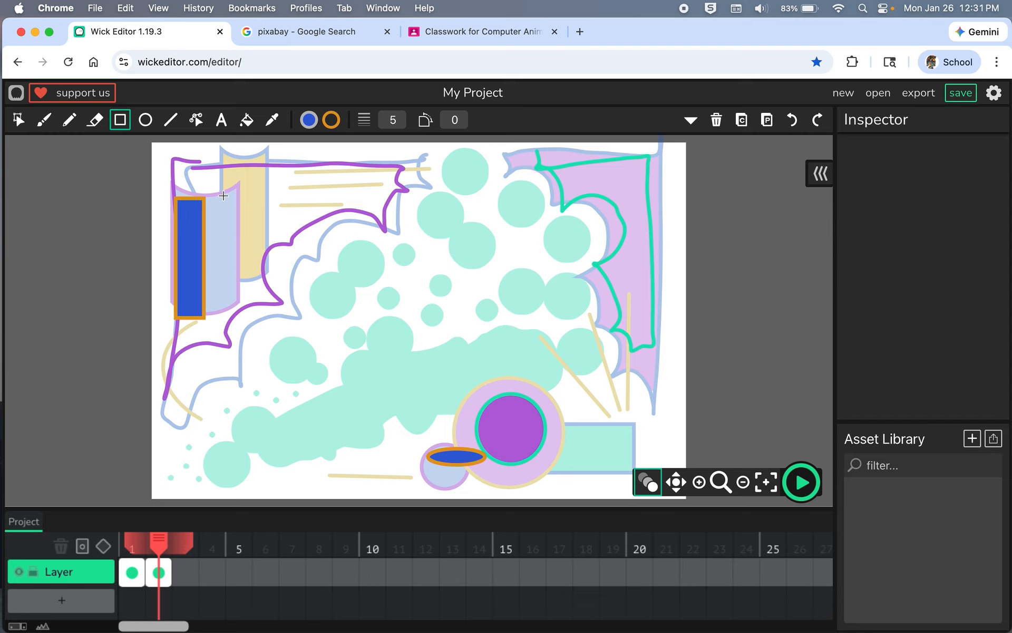
pyautogui.click(309, 121)
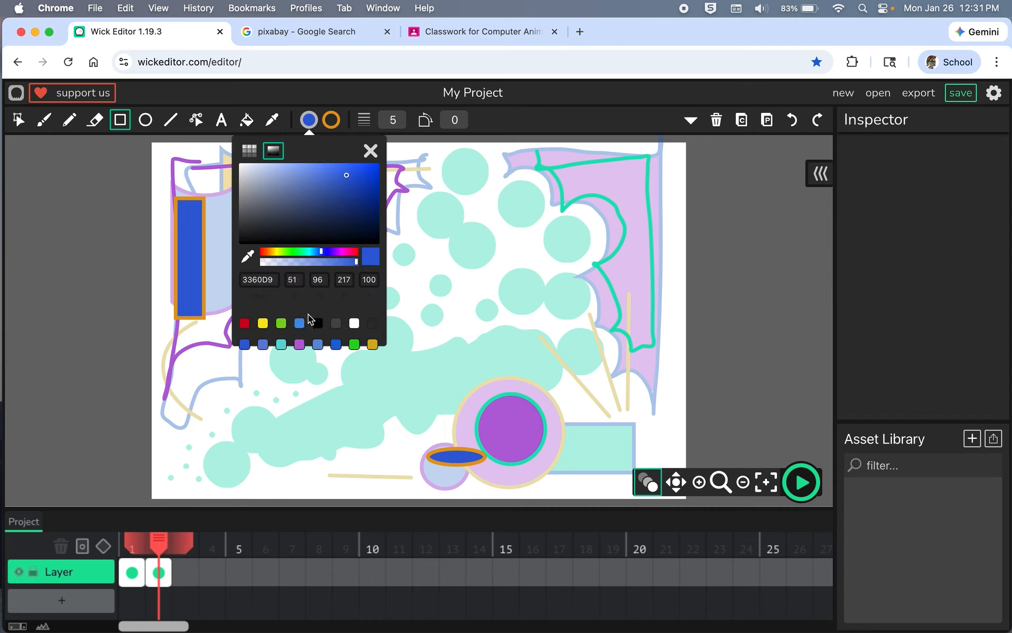
pyautogui.click(297, 258)
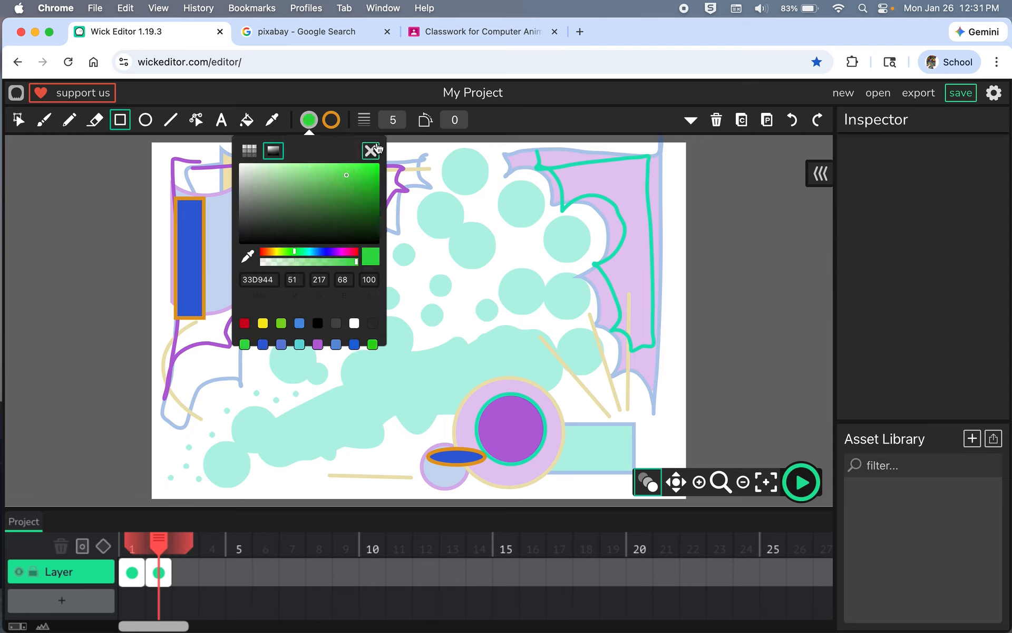
pyautogui.click(331, 120)
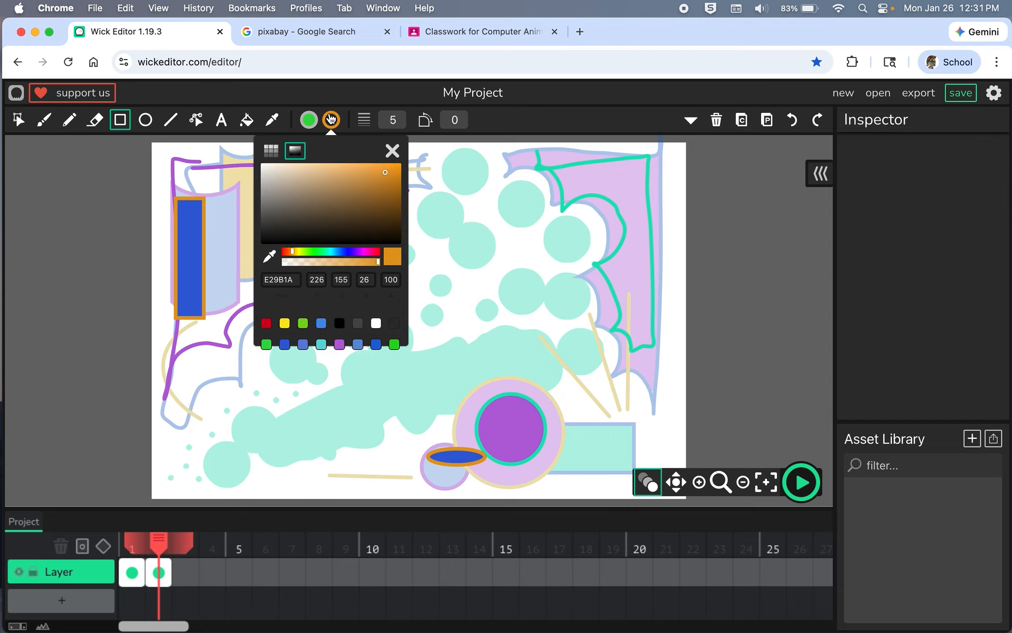
pyautogui.click(376, 251)
pyautogui.click(393, 151)
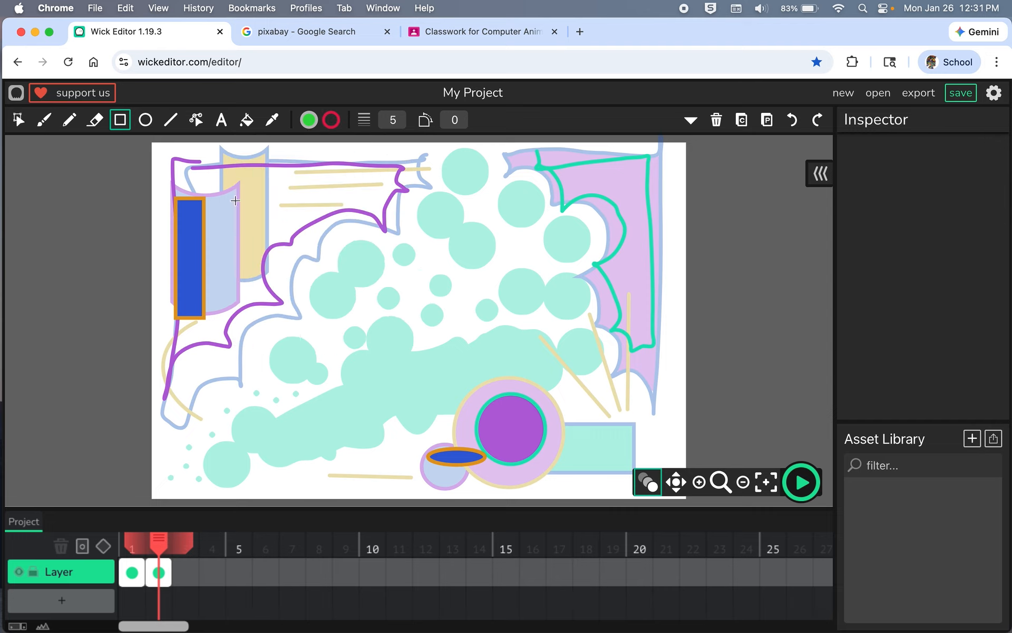
pyautogui.moveTo(226, 184); pyautogui.dragTo(228, 225)
pyautogui.moveTo(246, 274); pyautogui.dragTo(243, 240)
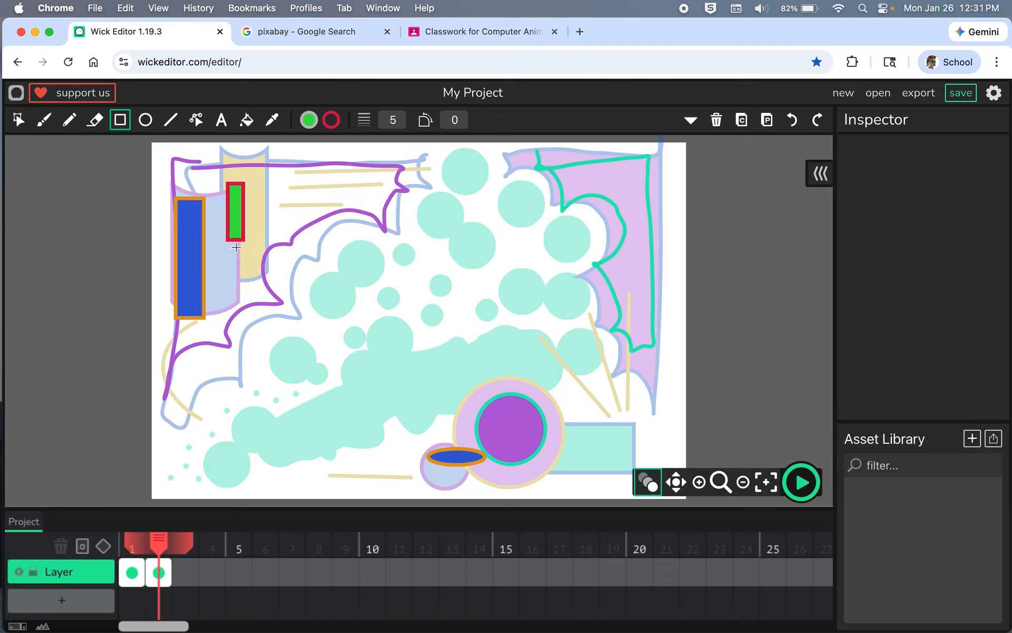
# With the Brush in light green at size 47, dab seven dots down the scalloped edge and paint a wavy diagonal band over the teal shape
pyautogui.click(44, 120)
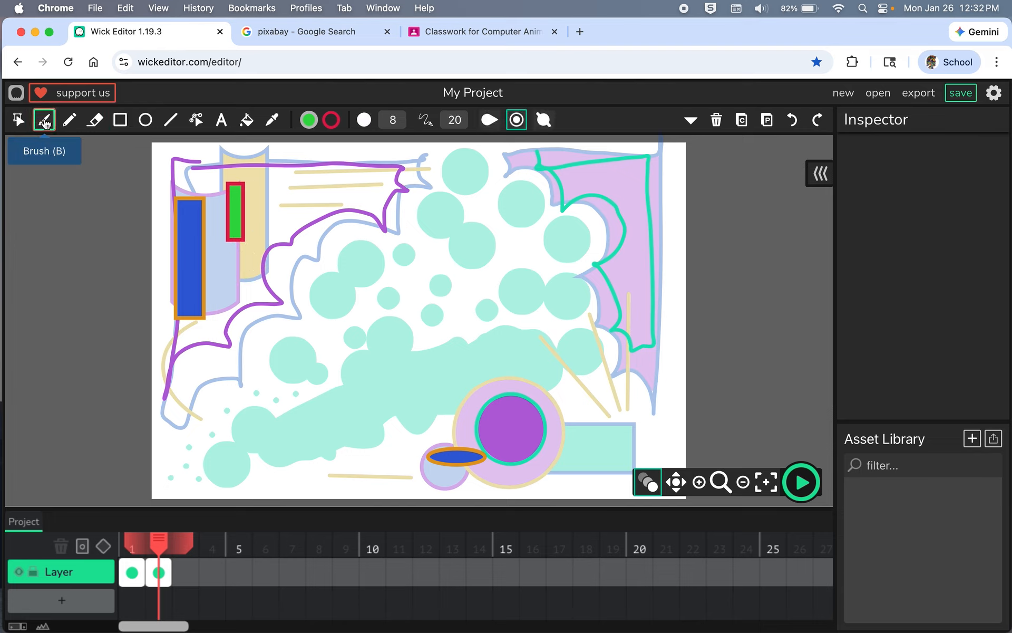
pyautogui.click(307, 122)
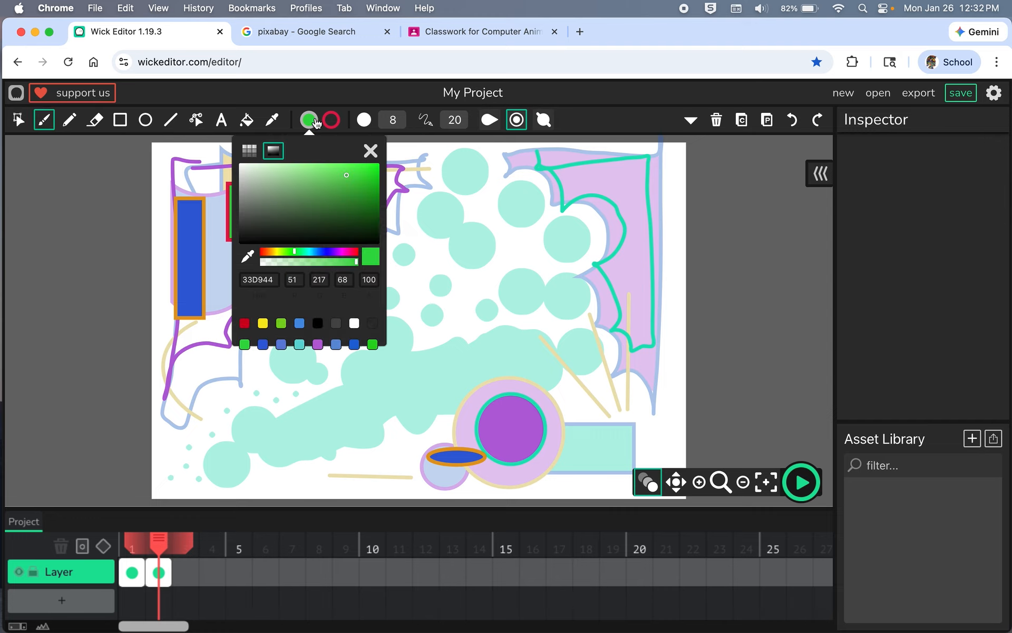
pyautogui.click(293, 175)
pyautogui.click(370, 152)
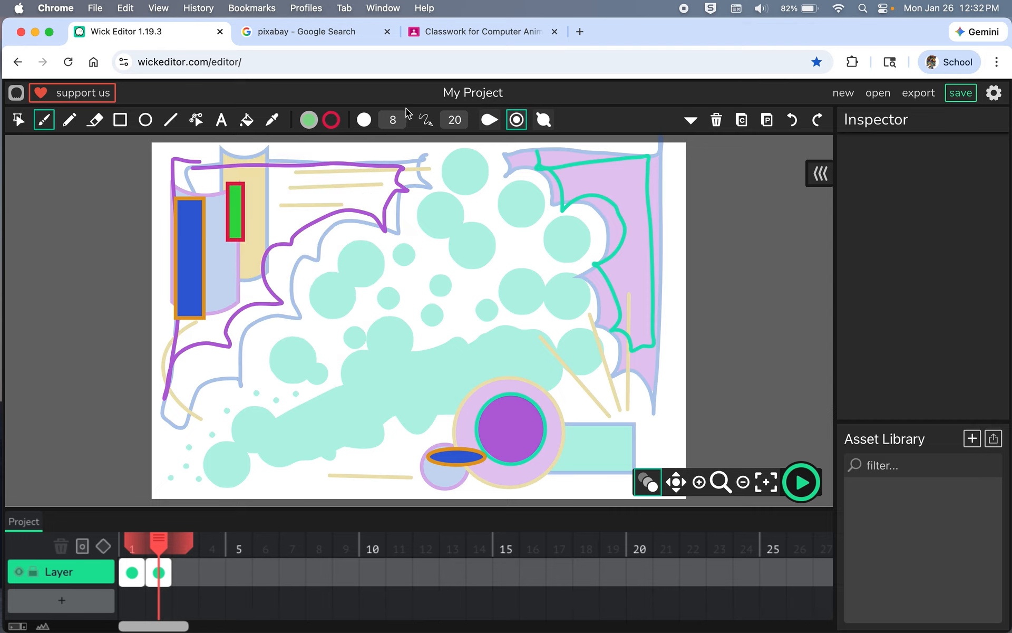
pyautogui.click(394, 119)
pyautogui.moveTo(354, 141); pyautogui.dragTo(389, 141)
pyautogui.click(448, 226)
pyautogui.click(413, 246)
pyautogui.click(385, 276)
pyautogui.click(322, 288)
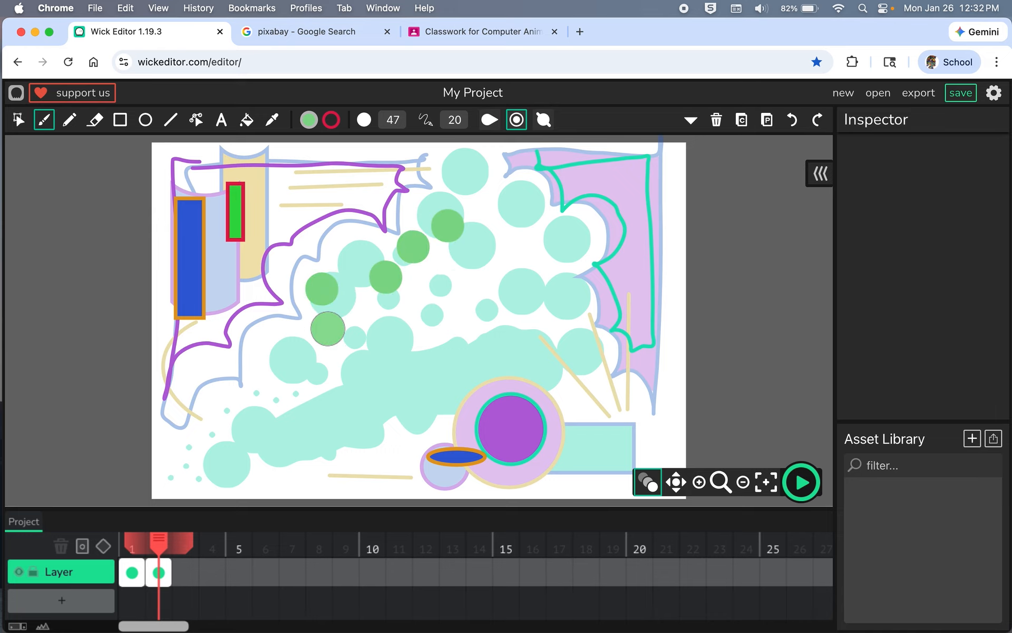
pyautogui.click(328, 328)
pyautogui.click(301, 371)
pyautogui.click(257, 403)
pyautogui.moveTo(279, 411)
pyautogui.mouseDown()
pyautogui.moveTo(214, 452)
pyautogui.moveTo(477, 321)
pyautogui.moveTo(418, 350)
pyautogui.moveTo(434, 350)
pyautogui.mouseUp()
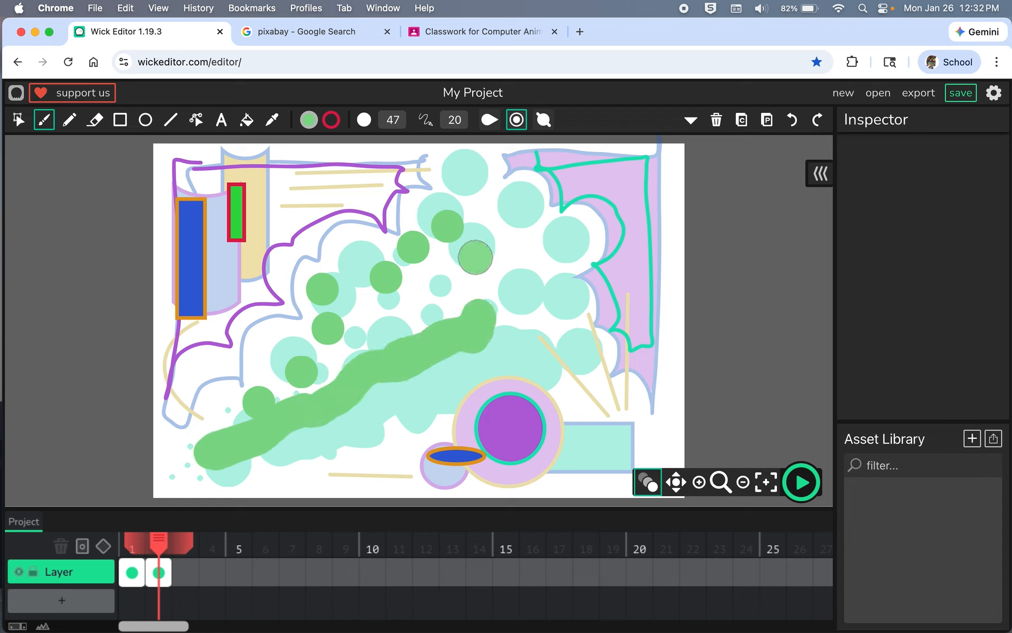
# Dab ten more light green dots over and beside the onion-skinned teal circles in the canvas's middle and upper right
pyautogui.click(476, 261)
pyautogui.click(437, 294)
pyautogui.click(531, 301)
pyautogui.click(524, 344)
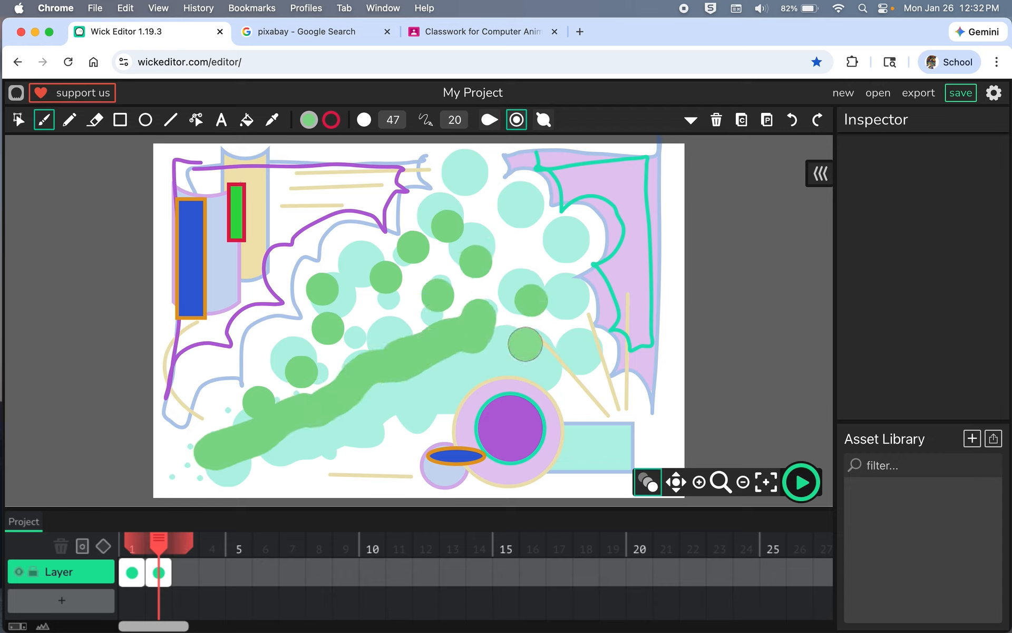
pyautogui.click(577, 341)
pyautogui.click(573, 268)
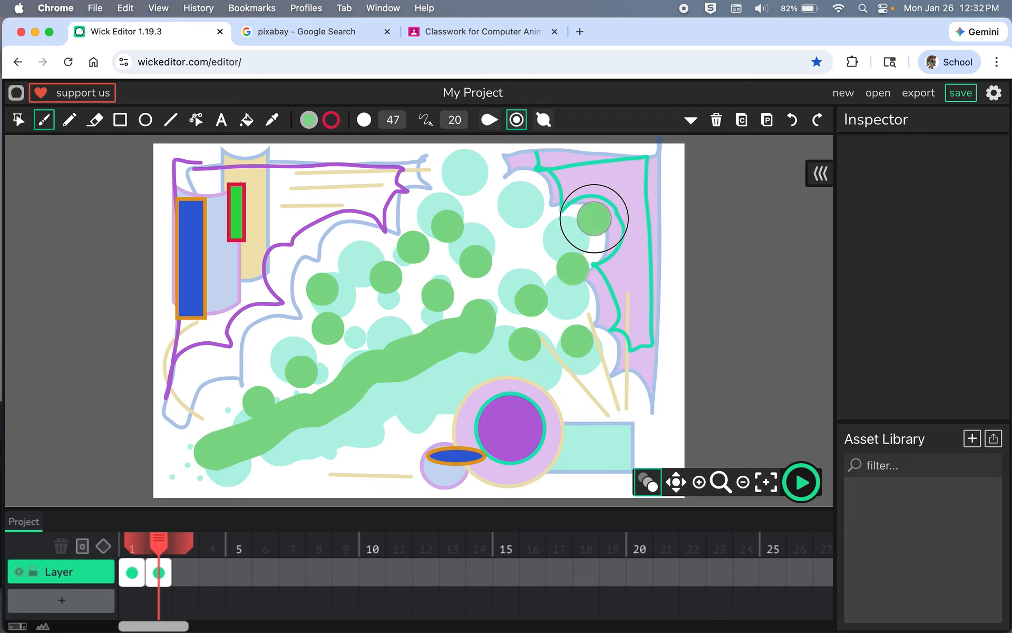
pyautogui.click(594, 218)
pyautogui.click(528, 209)
pyautogui.click(480, 169)
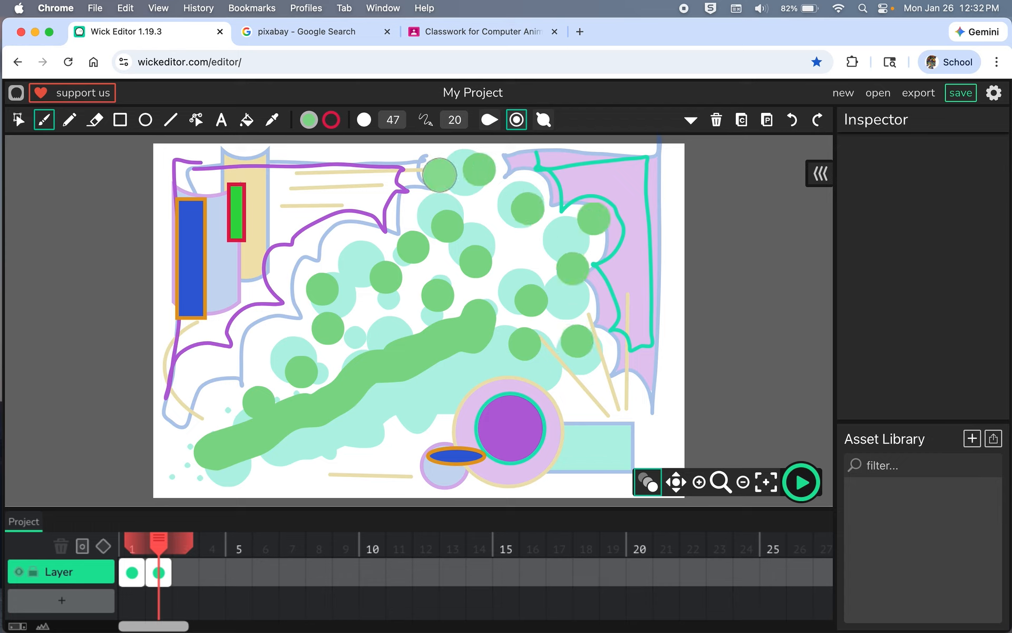
pyautogui.click(439, 174)
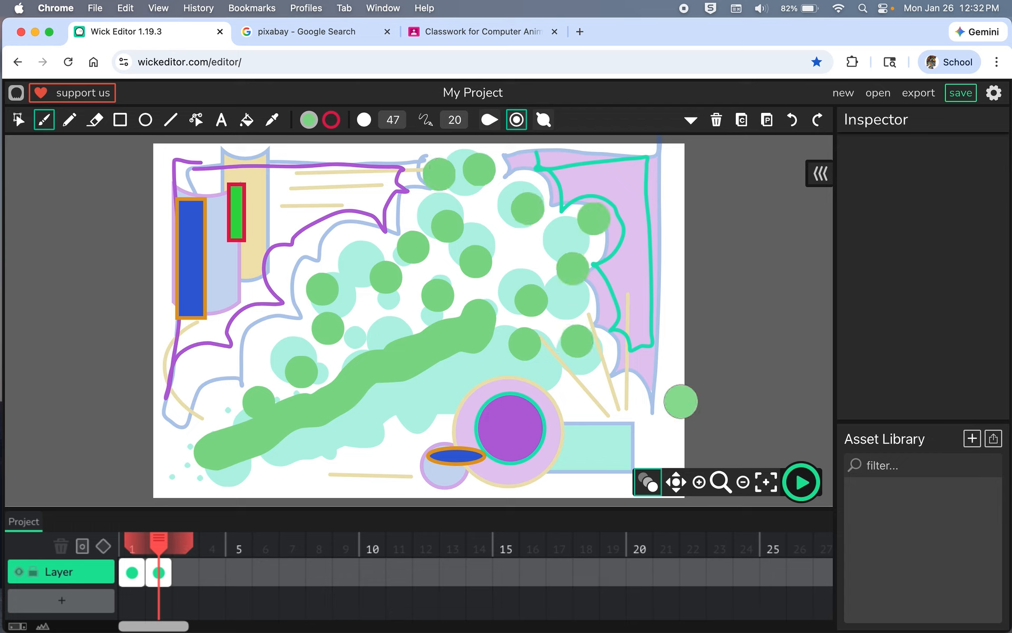
# Play a preview of the two-frame animation
pyautogui.click(801, 481)
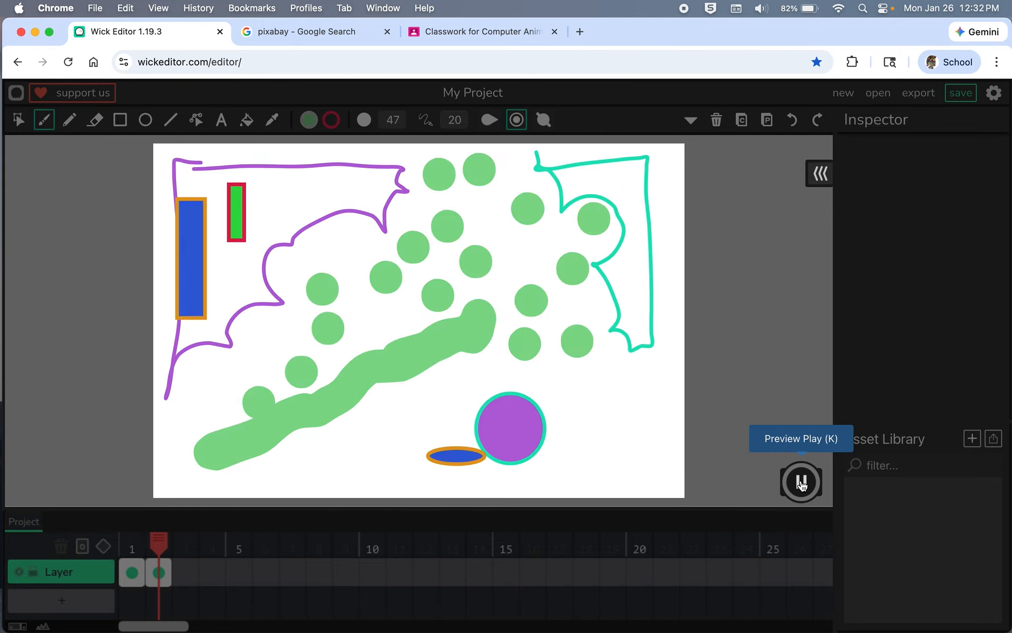
# Stop the preview, then in a new third frame brush a branching gold E0C03C band at size 47 over the onion-skinned light green band
pyautogui.click(801, 481)
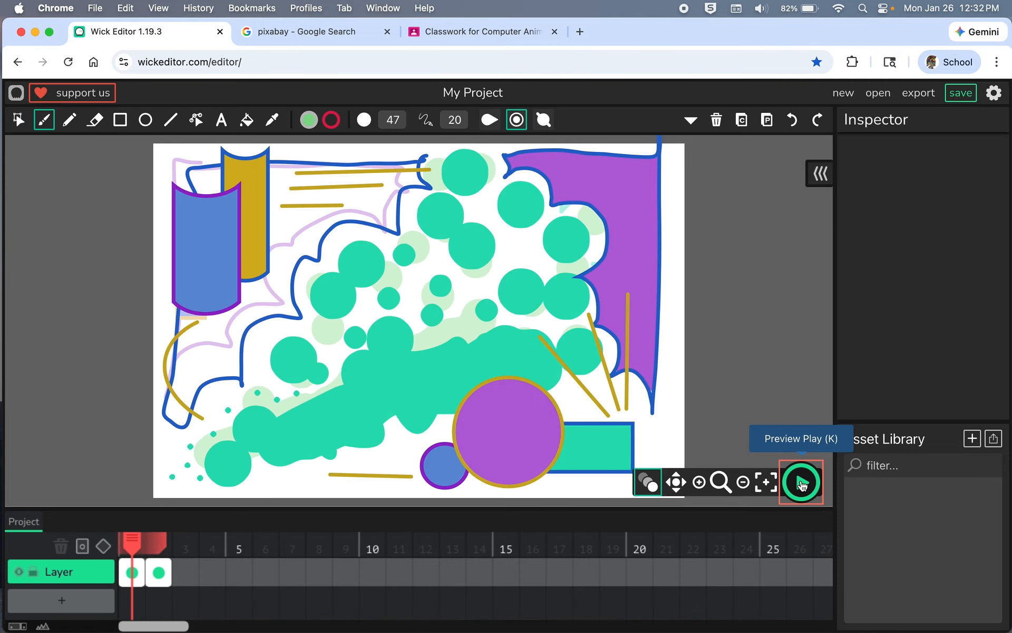
pyautogui.click(185, 575)
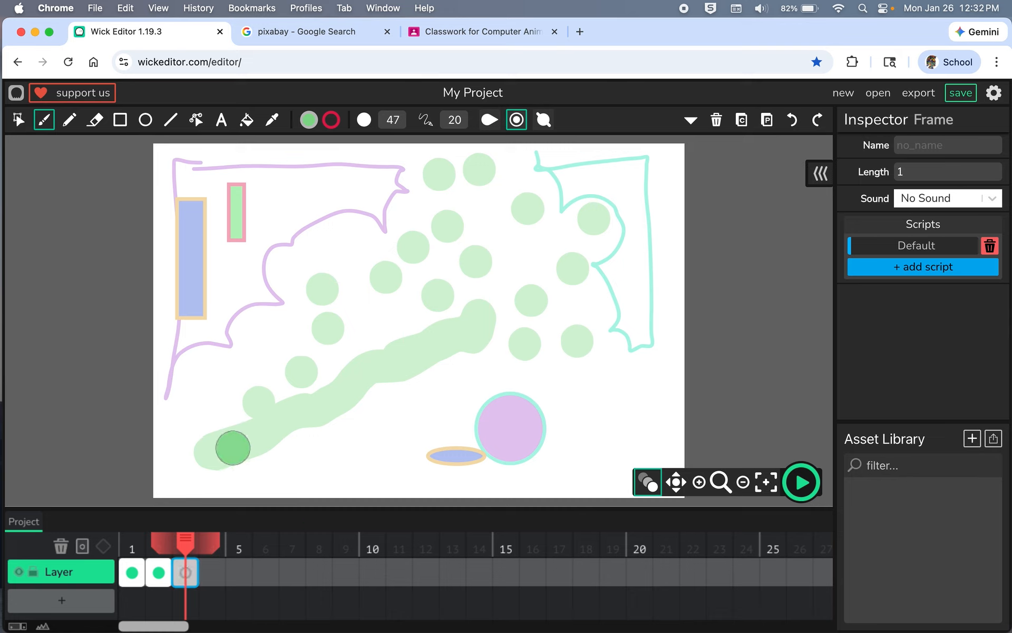
pyautogui.click(309, 120)
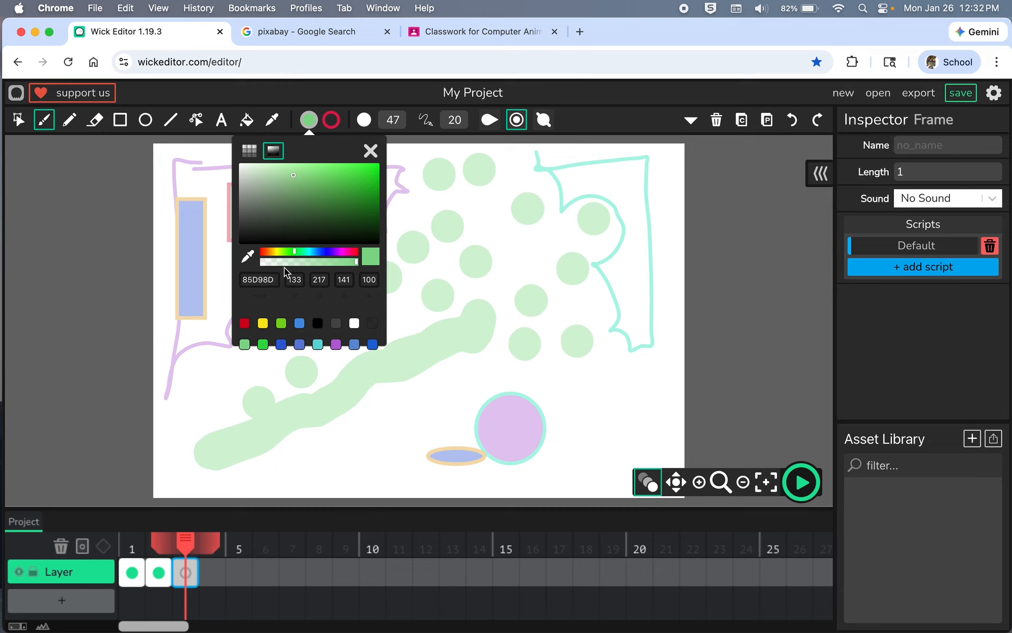
pyautogui.click(274, 252)
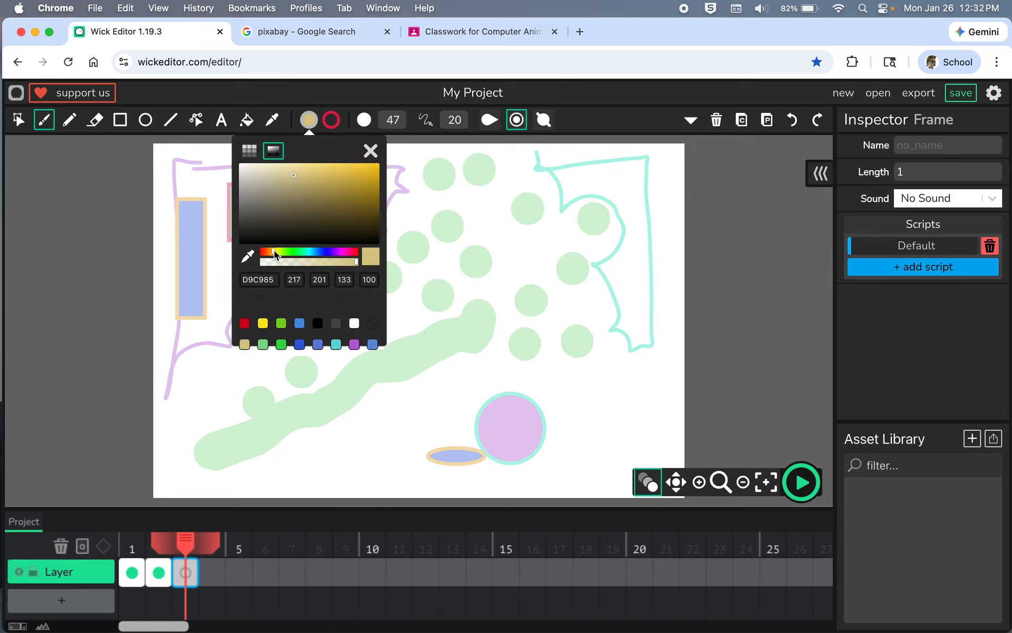
pyautogui.click(275, 174)
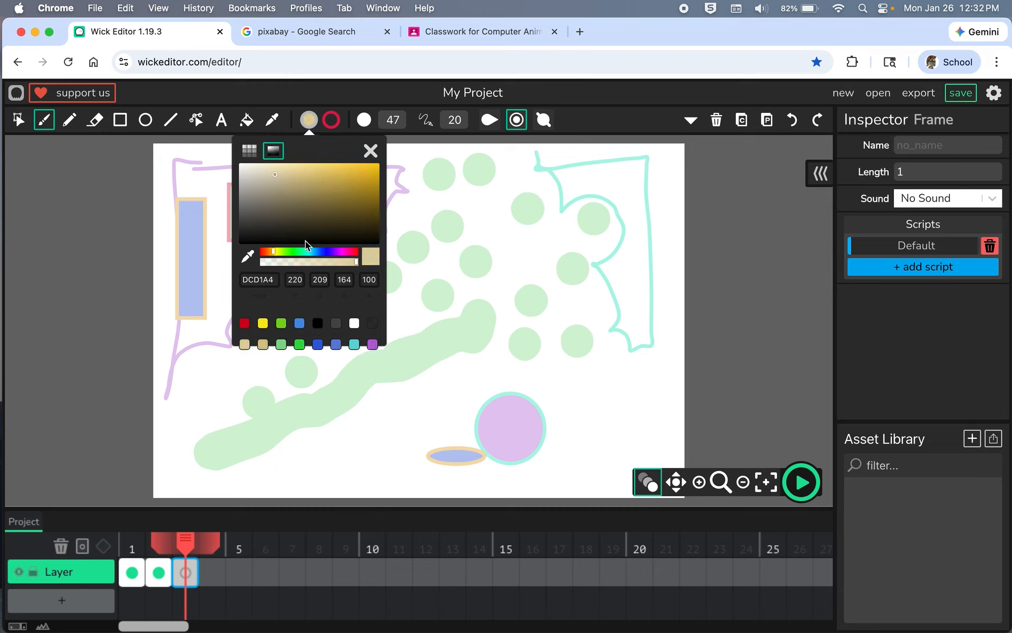
pyautogui.click(342, 173)
pyautogui.click(199, 466)
pyautogui.moveTo(226, 462)
pyautogui.mouseDown()
pyautogui.moveTo(296, 442)
pyautogui.moveTo(463, 341)
pyautogui.mouseUp()
pyautogui.moveTo(217, 435)
pyautogui.mouseDown()
pyautogui.moveTo(203, 441)
pyautogui.moveTo(334, 378)
pyautogui.moveTo(393, 326)
pyautogui.mouseUp()
pyautogui.moveTo(214, 437)
pyautogui.mouseDown()
pyautogui.moveTo(283, 405)
pyautogui.moveTo(324, 340)
pyautogui.mouseUp()
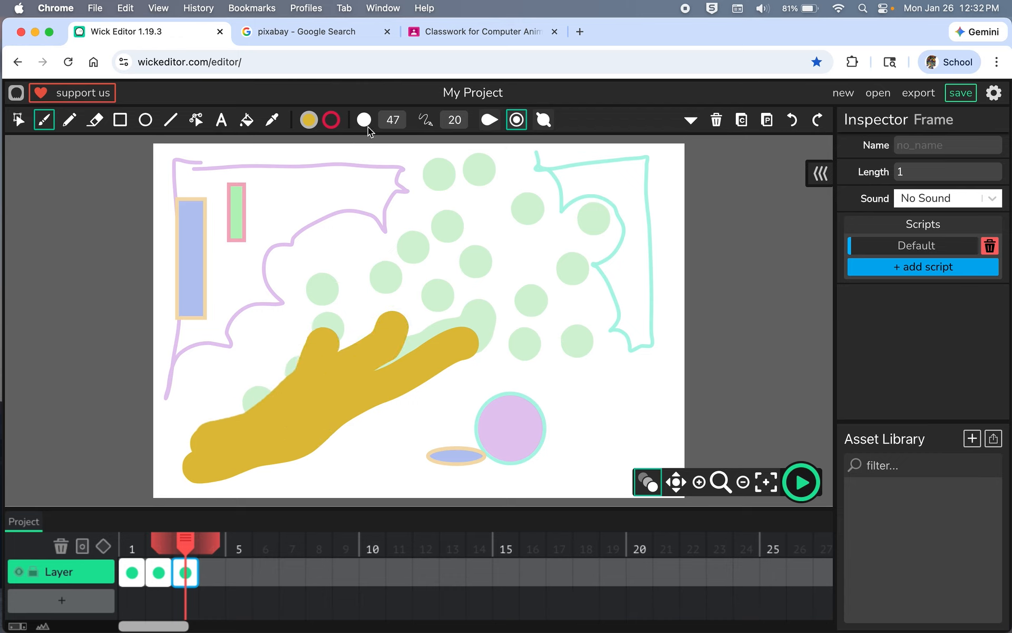
# Set the brush size to 31 and dab fourteen gold dots over and between the onion-skinned light green circles
pyautogui.click(399, 119)
pyautogui.moveTo(387, 141); pyautogui.dragTo(358, 143)
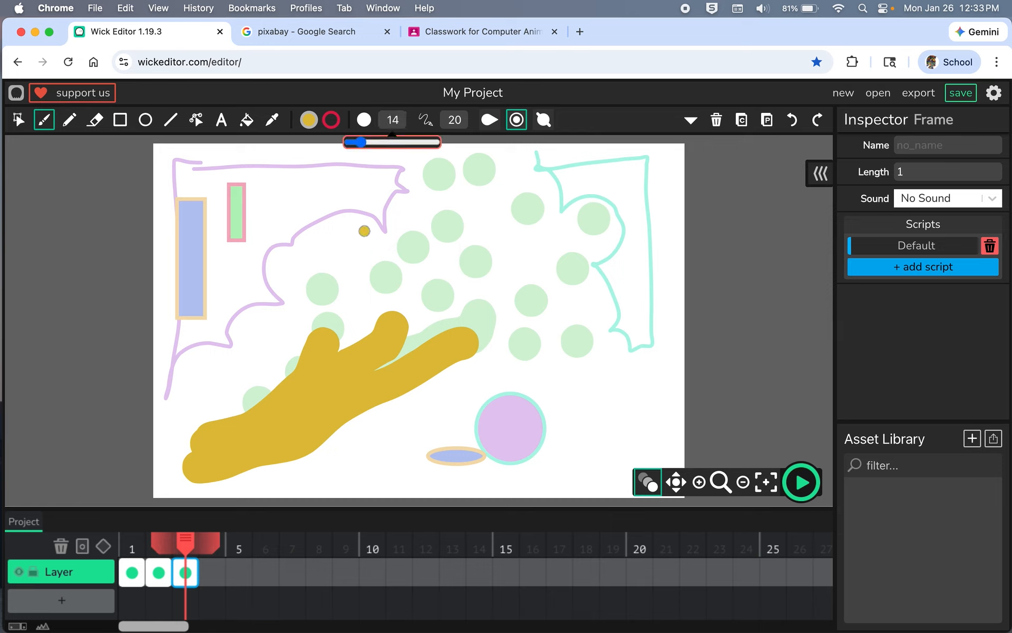
pyautogui.click(377, 143)
pyautogui.click(355, 291)
pyautogui.click(383, 238)
pyautogui.click(423, 196)
pyautogui.click(472, 196)
pyautogui.click(412, 275)
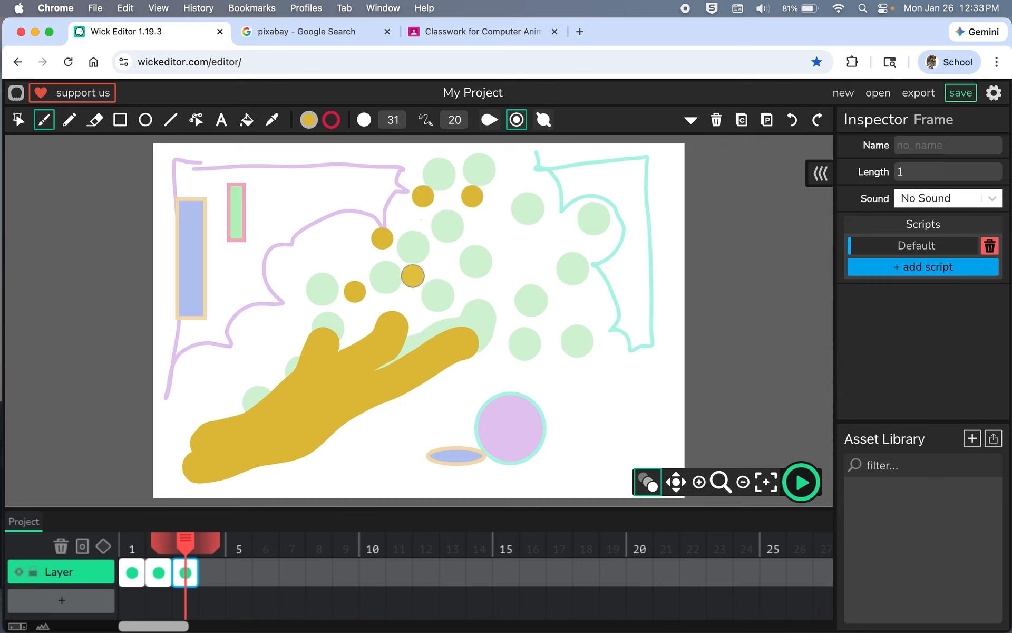
pyautogui.click(441, 305)
pyautogui.click(493, 375)
pyautogui.click(539, 373)
pyautogui.click(588, 375)
pyautogui.click(596, 301)
pyautogui.click(539, 337)
pyautogui.click(503, 288)
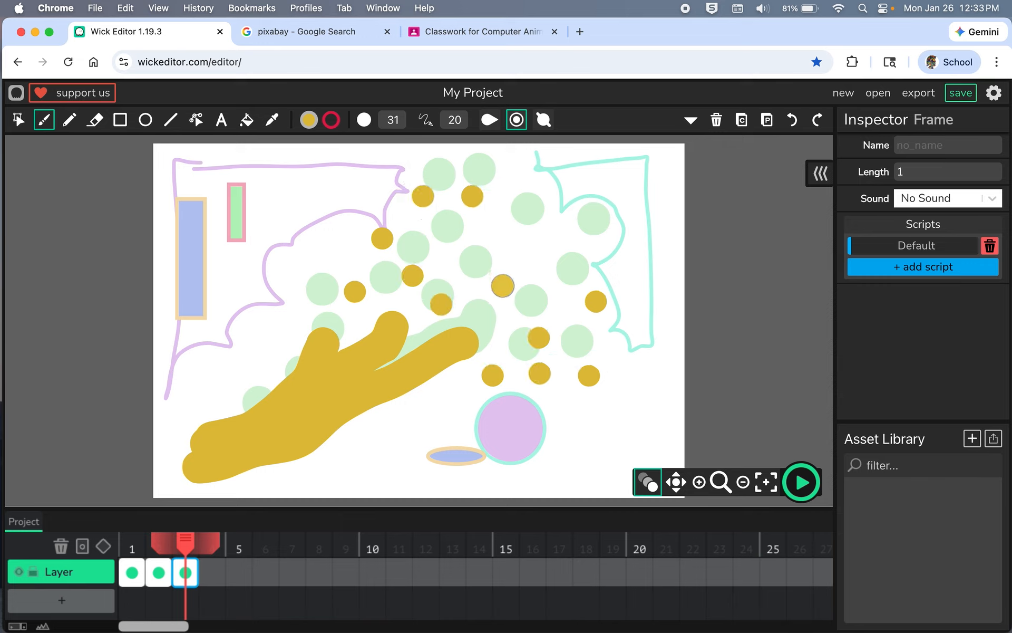
pyautogui.click(470, 238)
pyautogui.click(543, 237)
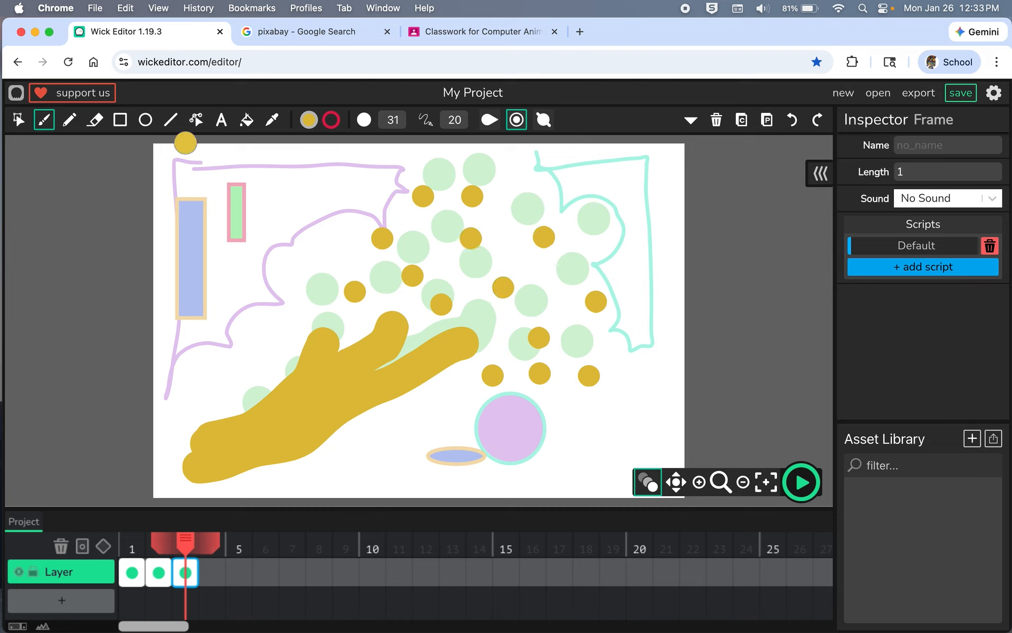
# With the Pencil in magenta CE2F73, draw shifted scalloped outlines in the canvas's two upper corners and two jagged pointed shapes along its lower part
pyautogui.click(69, 120)
pyautogui.click(331, 120)
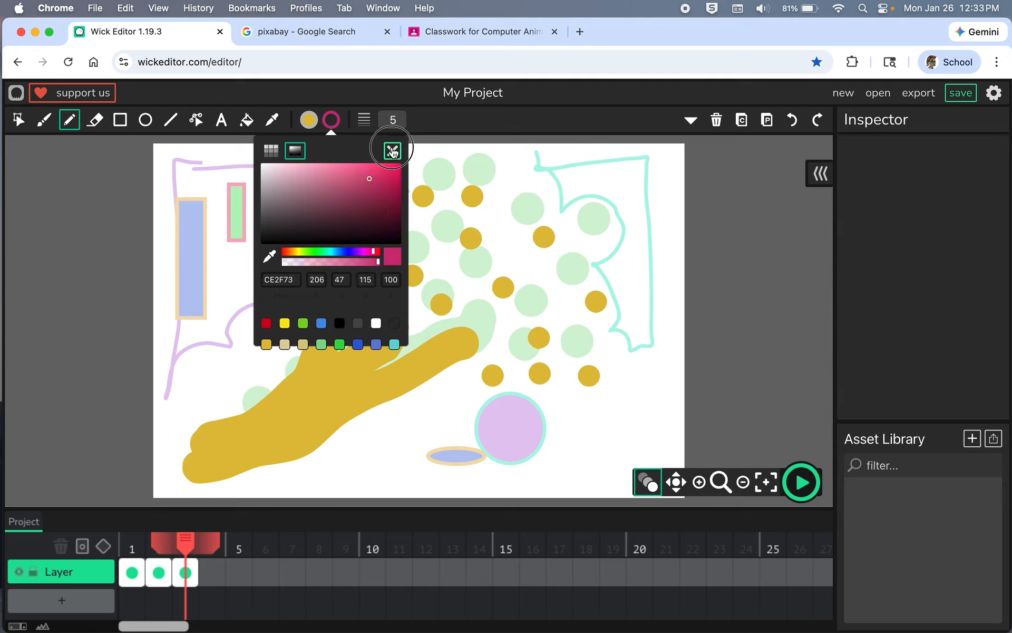
pyautogui.click(392, 151)
pyautogui.moveTo(364, 169)
pyautogui.mouseDown()
pyautogui.moveTo(182, 170)
pyautogui.moveTo(183, 319)
pyautogui.moveTo(211, 287)
pyautogui.moveTo(239, 293)
pyautogui.moveTo(249, 253)
pyautogui.moveTo(290, 240)
pyautogui.moveTo(307, 213)
pyautogui.moveTo(356, 214)
pyautogui.moveTo(360, 172)
pyautogui.mouseUp()
pyautogui.moveTo(572, 173)
pyautogui.mouseDown()
pyautogui.moveTo(551, 179)
pyautogui.moveTo(559, 200)
pyautogui.moveTo(605, 188)
pyautogui.moveTo(622, 225)
pyautogui.moveTo(602, 252)
pyautogui.moveTo(633, 311)
pyautogui.moveTo(657, 314)
pyautogui.moveTo(651, 158)
pyautogui.moveTo(551, 178)
pyautogui.mouseUp()
pyautogui.moveTo(620, 371)
pyautogui.mouseDown()
pyautogui.moveTo(611, 425)
pyautogui.moveTo(577, 405)
pyautogui.moveTo(579, 423)
pyautogui.moveTo(545, 464)
pyautogui.moveTo(635, 457)
pyautogui.moveTo(629, 361)
pyautogui.mouseUp()
pyautogui.moveTo(385, 428)
pyautogui.mouseDown()
pyautogui.moveTo(338, 444)
pyautogui.moveTo(337, 458)
pyautogui.moveTo(316, 470)
pyautogui.moveTo(416, 478)
pyautogui.moveTo(418, 440)
pyautogui.moveTo(432, 435)
pyautogui.moveTo(404, 402)
pyautogui.moveTo(377, 428)
pyautogui.mouseUp()
# Draw a small gold ellipse with magenta outline over the blue ellipse and a cyan 3CD2E0 circle with green outline over the purple circle
pyautogui.click(145, 120)
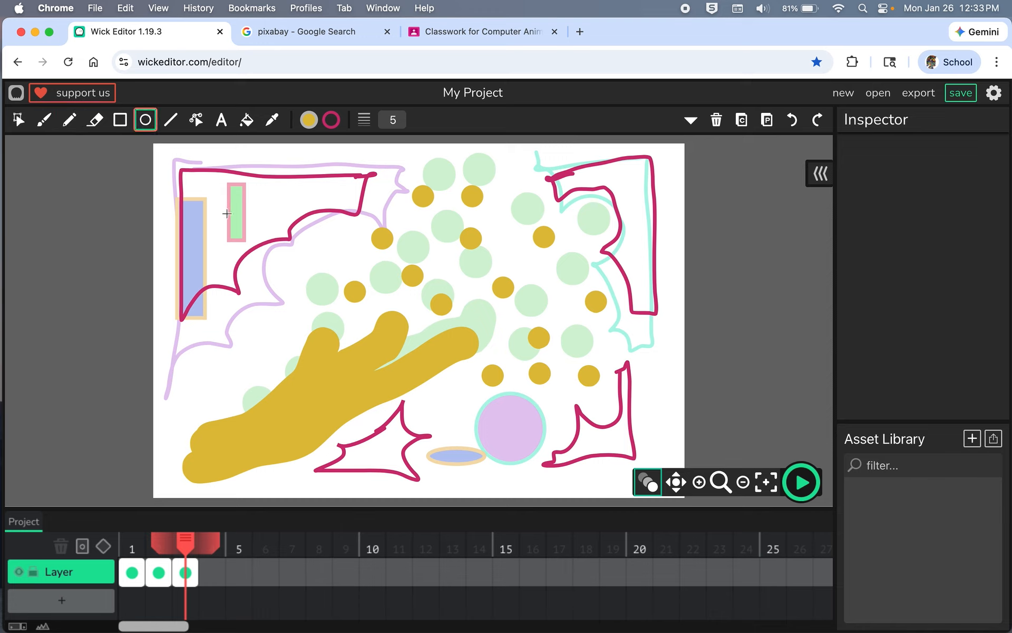
pyautogui.moveTo(460, 452); pyautogui.dragTo(478, 460)
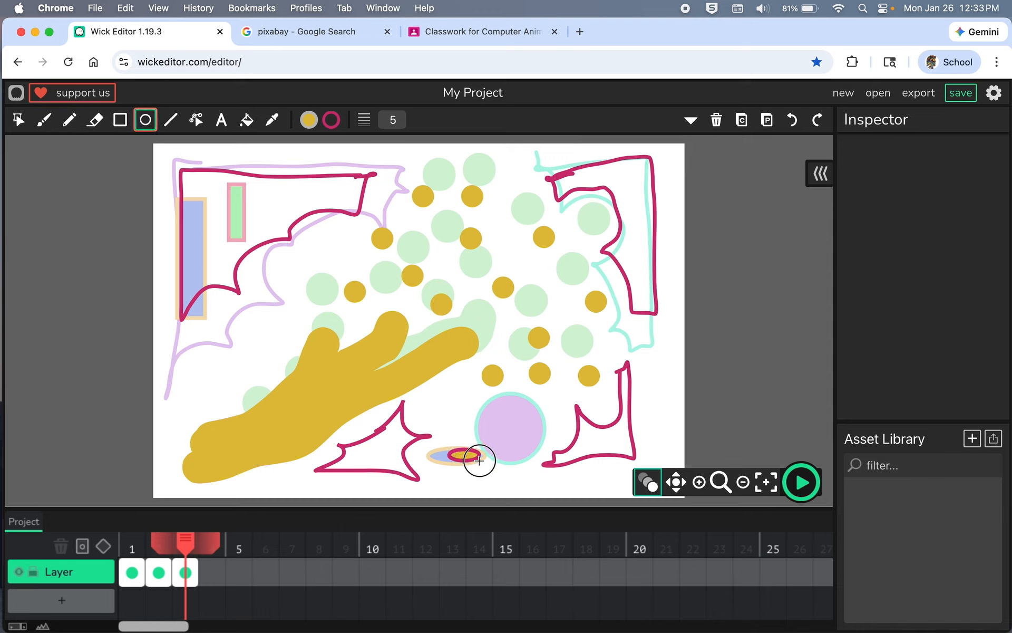
pyautogui.click(334, 120)
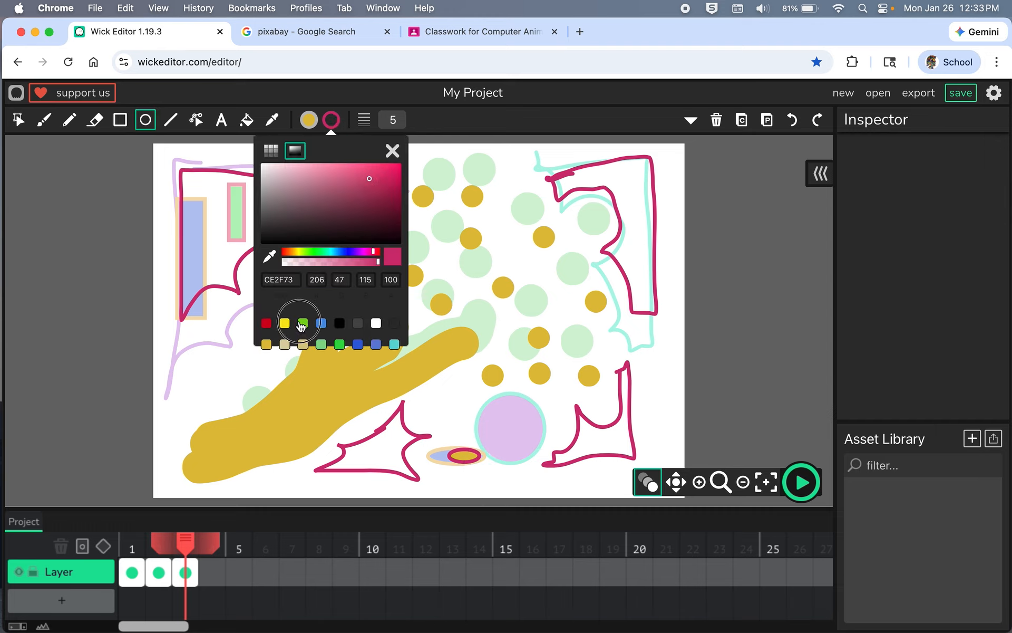
pyautogui.click(302, 323)
pyautogui.click(309, 120)
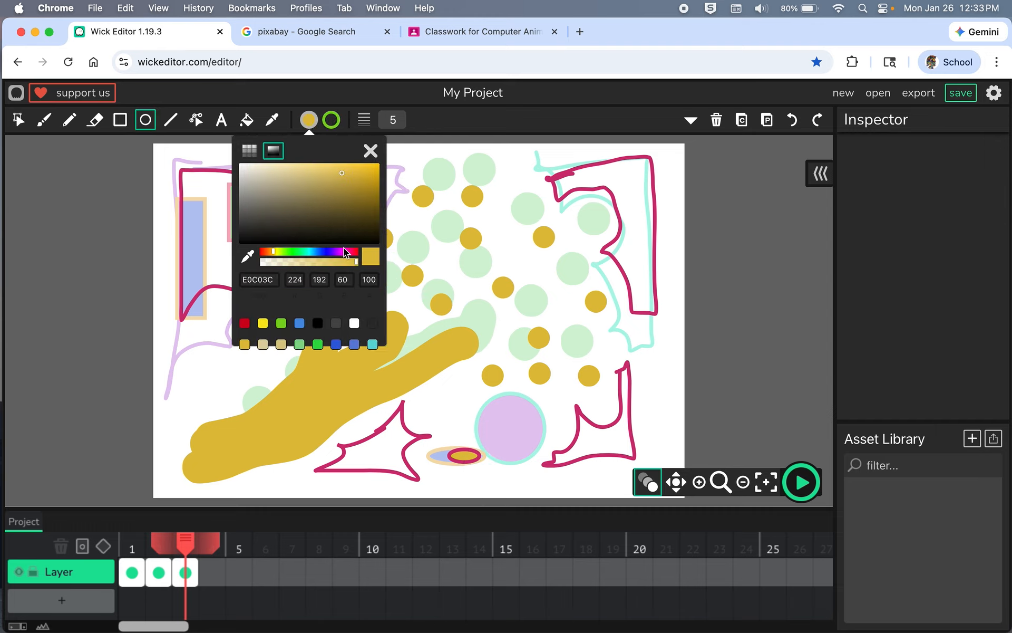
pyautogui.moveTo(315, 250); pyautogui.dragTo(311, 251)
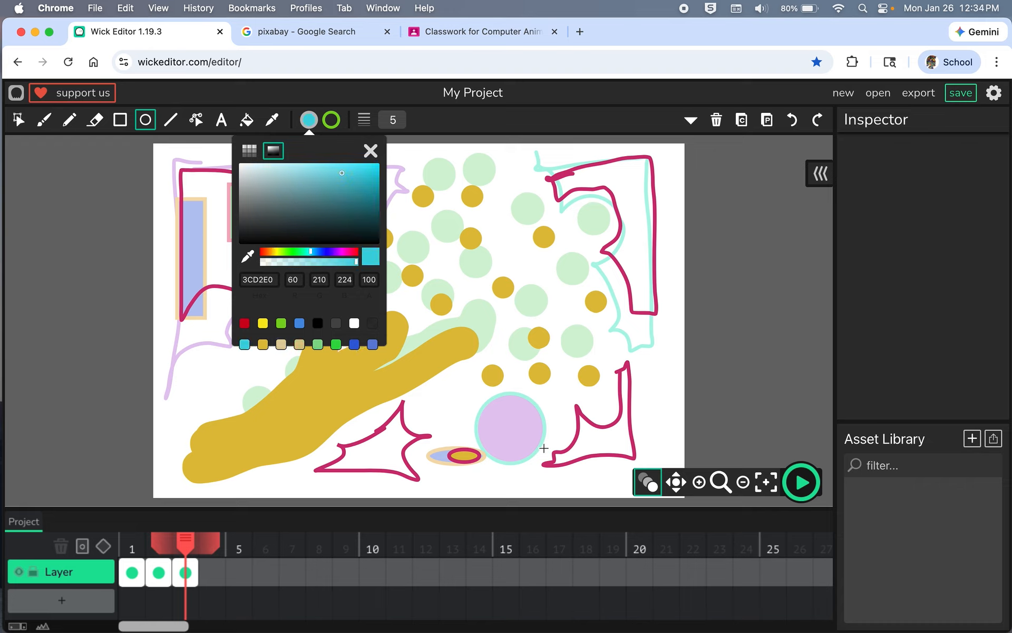
pyautogui.moveTo(497, 417); pyautogui.dragTo(518, 456)
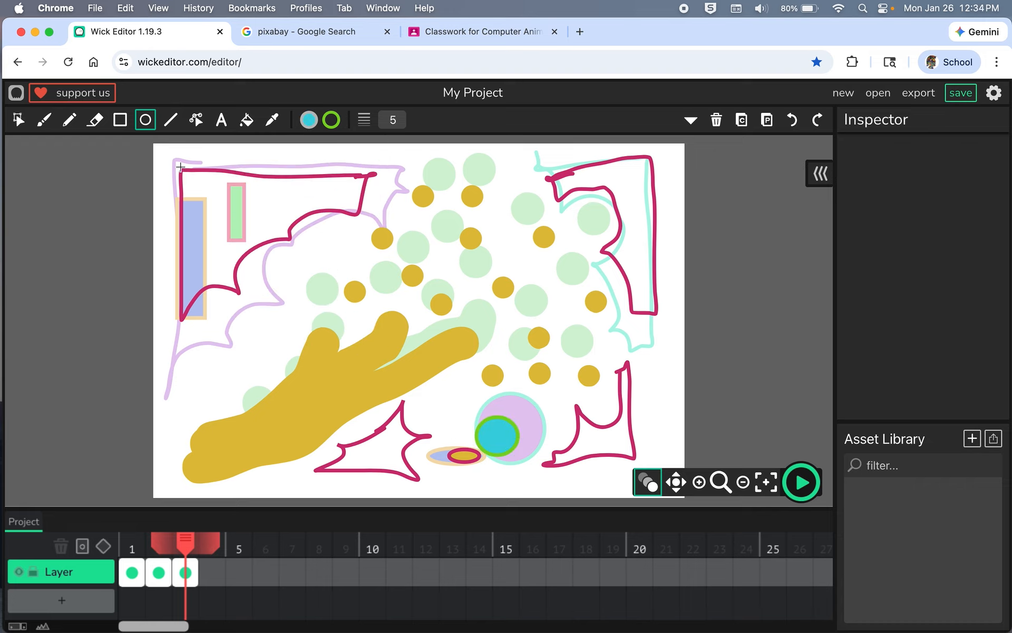
# Draw a green-outlined cyan square over the blue rectangle and a small orange E0AC3C rectangle with green outline over the light green one
pyautogui.click(120, 120)
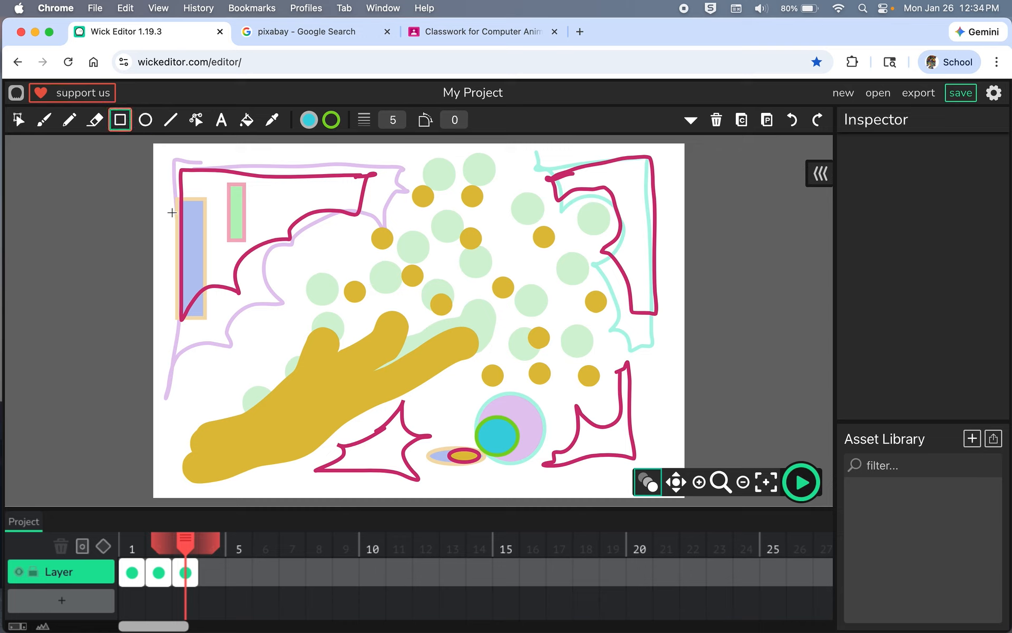
pyautogui.moveTo(187, 227)
pyautogui.mouseDown()
pyautogui.moveTo(200, 310)
pyautogui.moveTo(194, 234)
pyautogui.mouseUp()
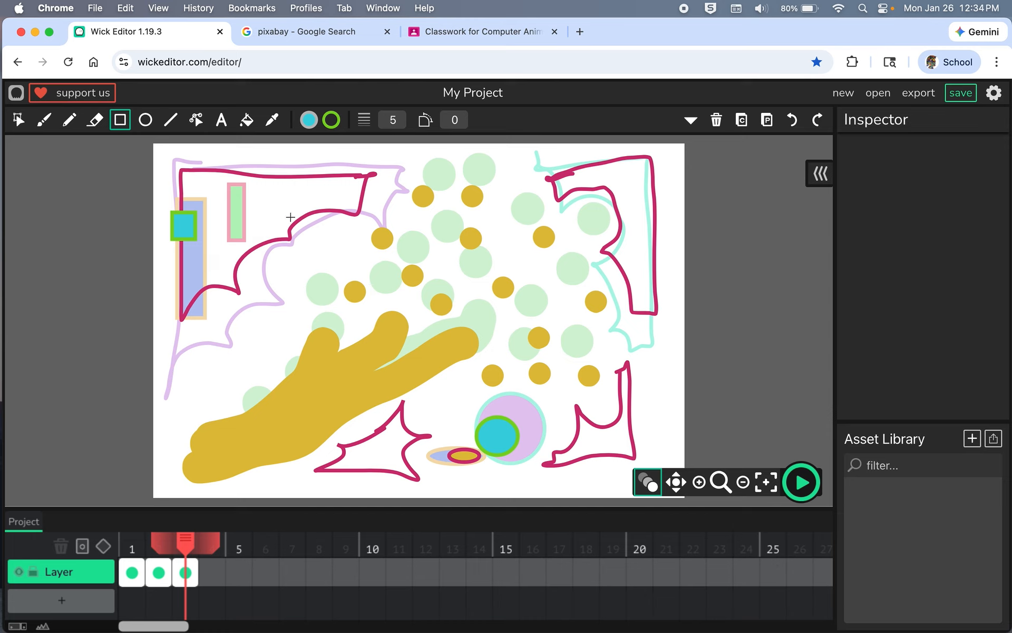
pyautogui.click(309, 120)
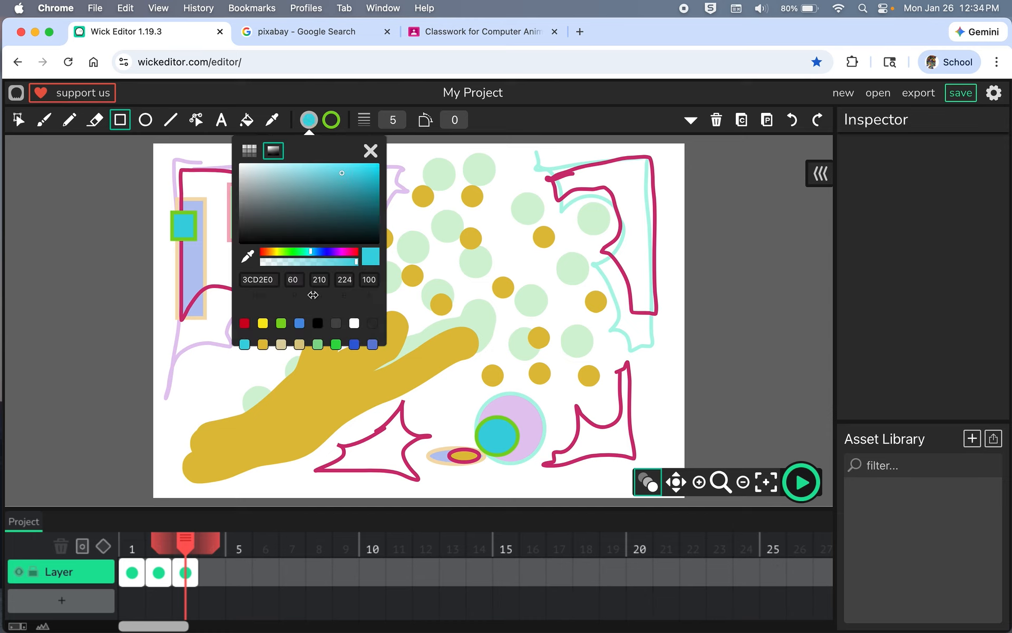
pyautogui.click(272, 252)
pyautogui.click(211, 185)
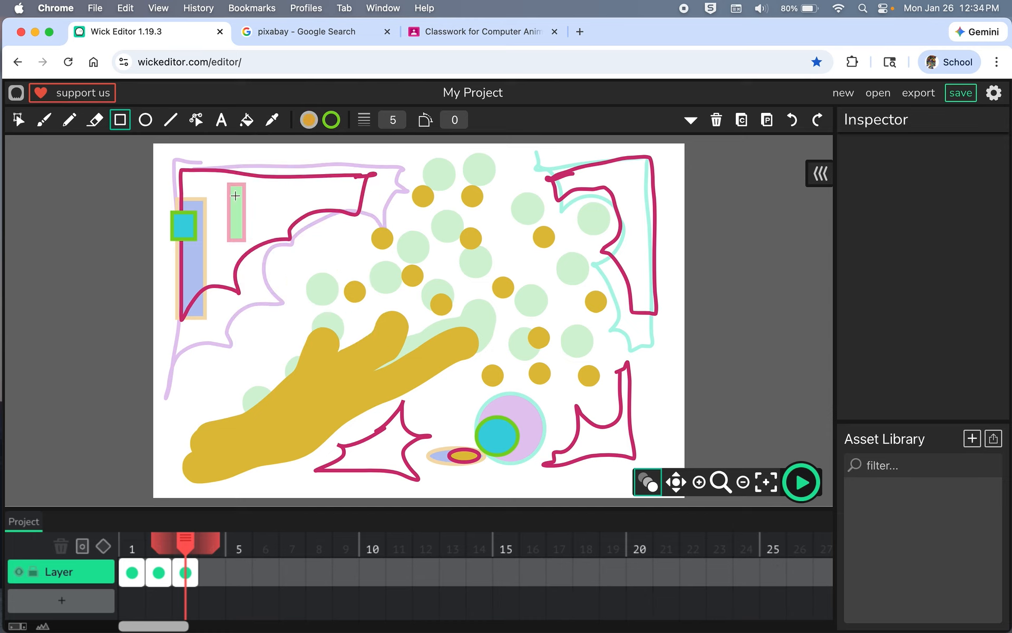
pyautogui.moveTo(236, 181); pyautogui.dragTo(245, 215)
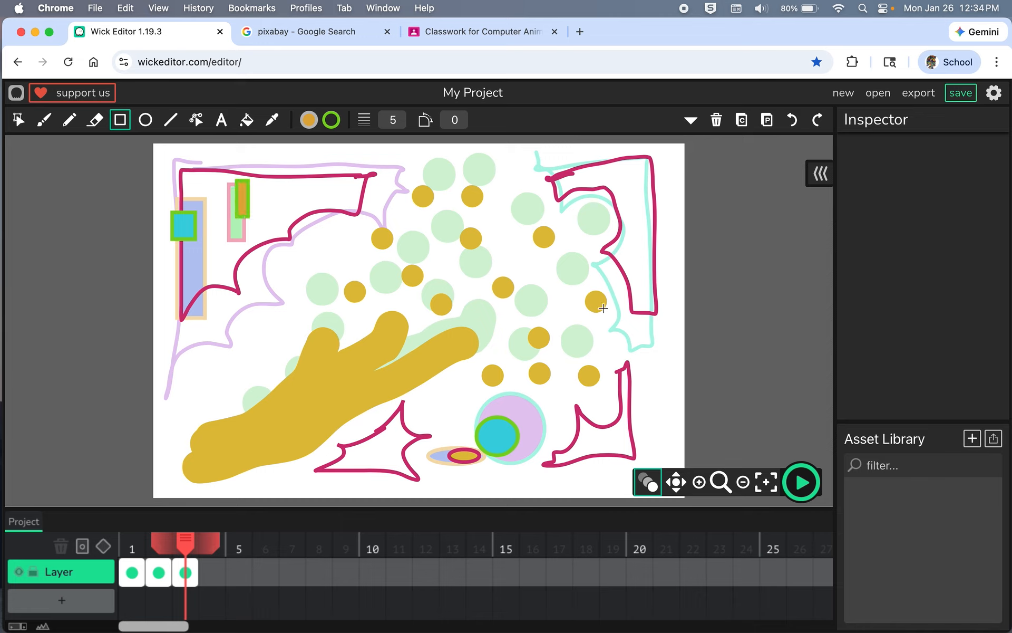
# Play a preview of the three-frame animation and stop it
pyautogui.click(802, 484)
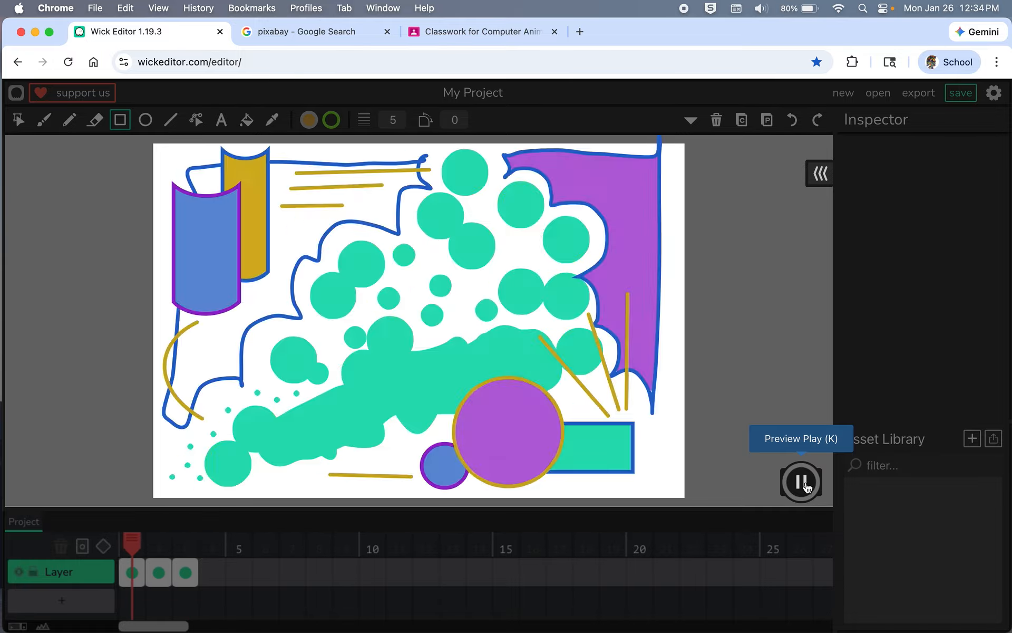
pyautogui.click(802, 482)
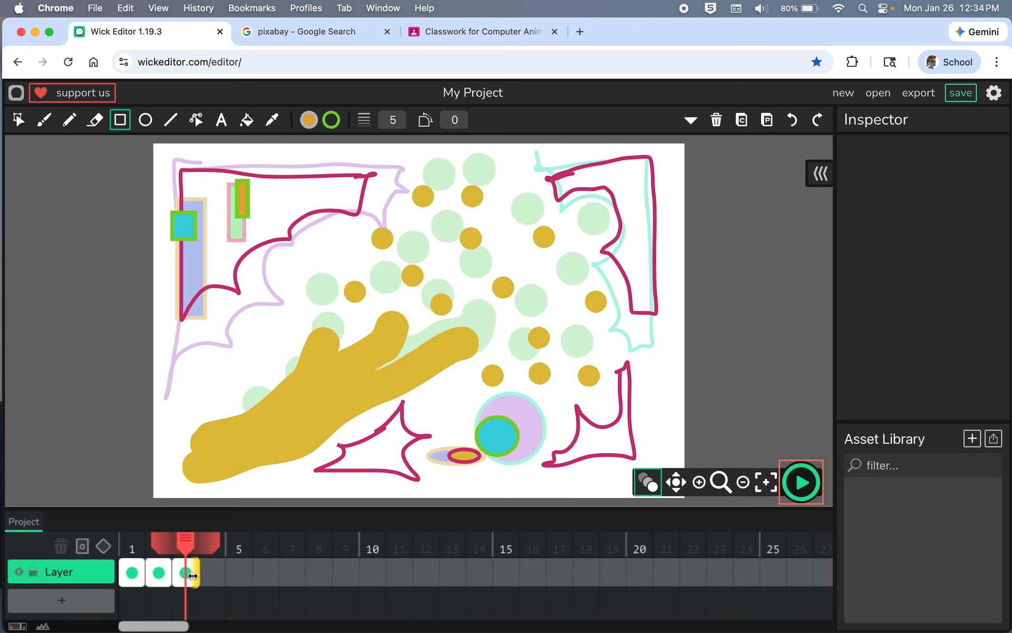
# In a new fourth frame, pencil smaller green outlines inside the four onion-skinned pink shapes and a four-pointed star above the band's lower left end
pyautogui.click(213, 574)
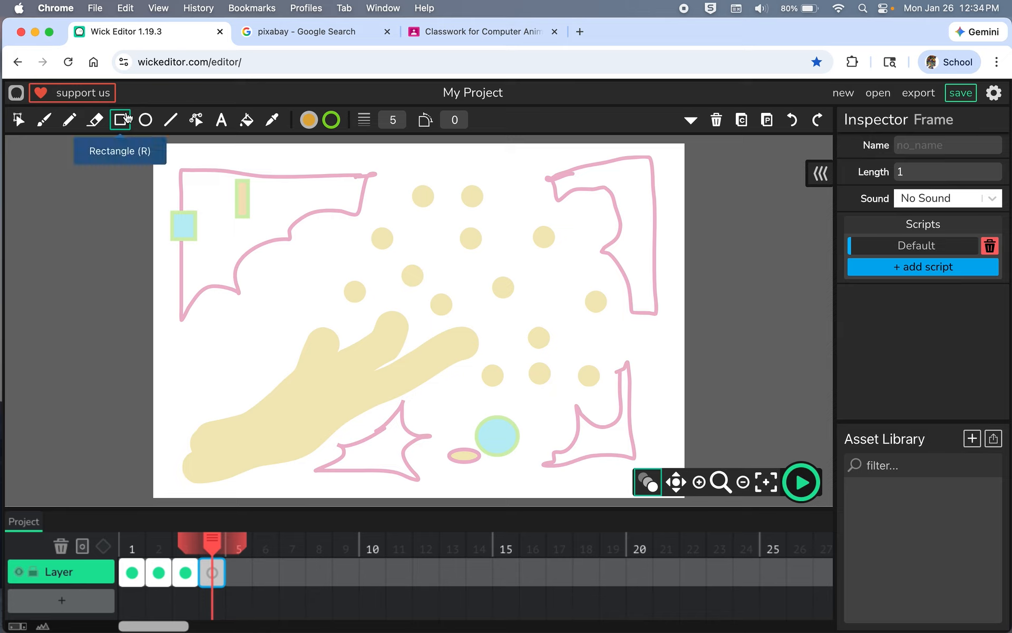
pyautogui.click(68, 120)
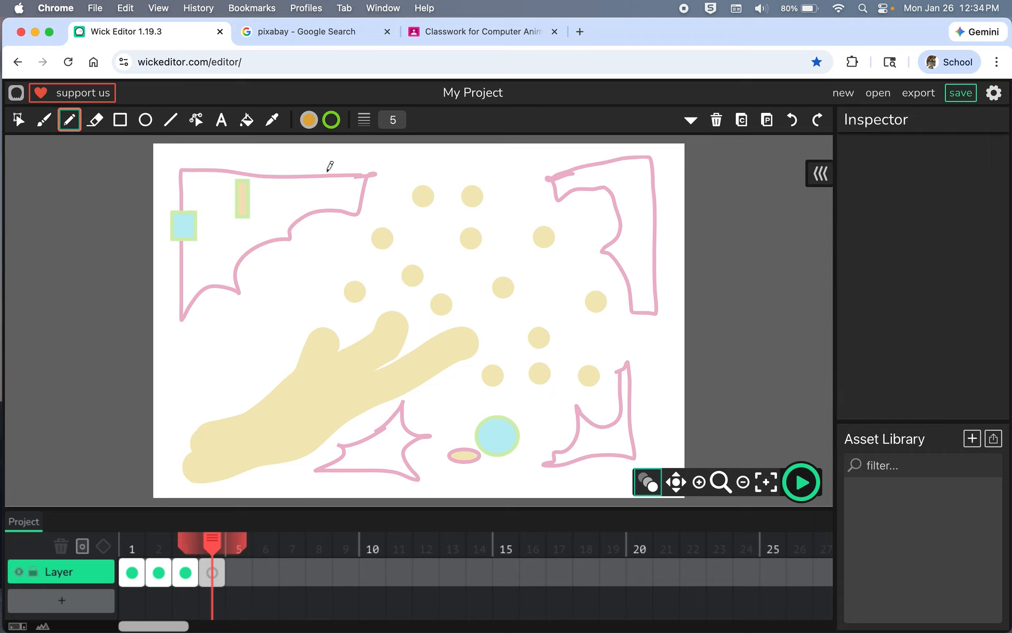
pyautogui.moveTo(348, 176)
pyautogui.mouseDown()
pyautogui.moveTo(193, 175)
pyautogui.moveTo(188, 275)
pyautogui.moveTo(222, 241)
pyautogui.moveTo(240, 242)
pyautogui.moveTo(249, 220)
pyautogui.moveTo(289, 208)
pyautogui.moveTo(297, 188)
pyautogui.moveTo(353, 177)
pyautogui.mouseUp()
pyautogui.moveTo(384, 433)
pyautogui.mouseDown()
pyautogui.moveTo(349, 460)
pyautogui.moveTo(393, 462)
pyautogui.moveTo(388, 425)
pyautogui.mouseUp()
pyautogui.moveTo(626, 414)
pyautogui.mouseDown()
pyautogui.moveTo(603, 440)
pyautogui.moveTo(592, 431)
pyautogui.moveTo(581, 453)
pyautogui.moveTo(626, 448)
pyautogui.moveTo(626, 414)
pyautogui.mouseUp()
pyautogui.moveTo(634, 162)
pyautogui.mouseDown()
pyautogui.moveTo(588, 173)
pyautogui.moveTo(607, 173)
pyautogui.moveTo(633, 202)
pyautogui.moveTo(625, 234)
pyautogui.moveTo(643, 238)
pyautogui.moveTo(647, 256)
pyautogui.moveTo(636, 164)
pyautogui.mouseUp()
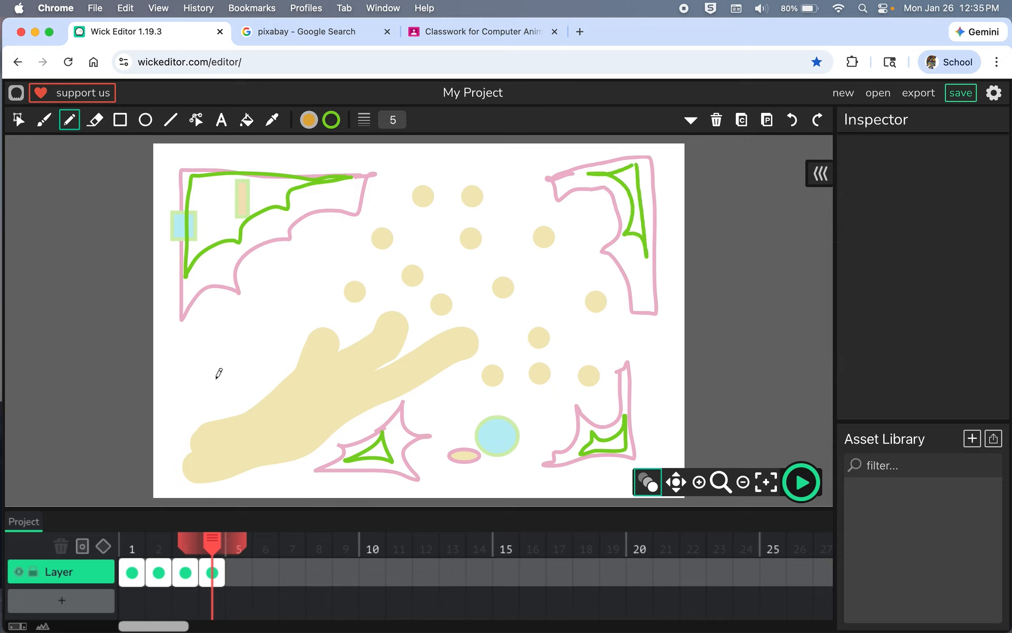
pyautogui.moveTo(214, 339)
pyautogui.mouseDown()
pyautogui.moveTo(188, 361)
pyautogui.moveTo(212, 373)
pyautogui.moveTo(214, 420)
pyautogui.moveTo(226, 366)
pyautogui.moveTo(250, 359)
pyautogui.moveTo(222, 350)
pyautogui.moveTo(214, 320)
pyautogui.mouseUp()
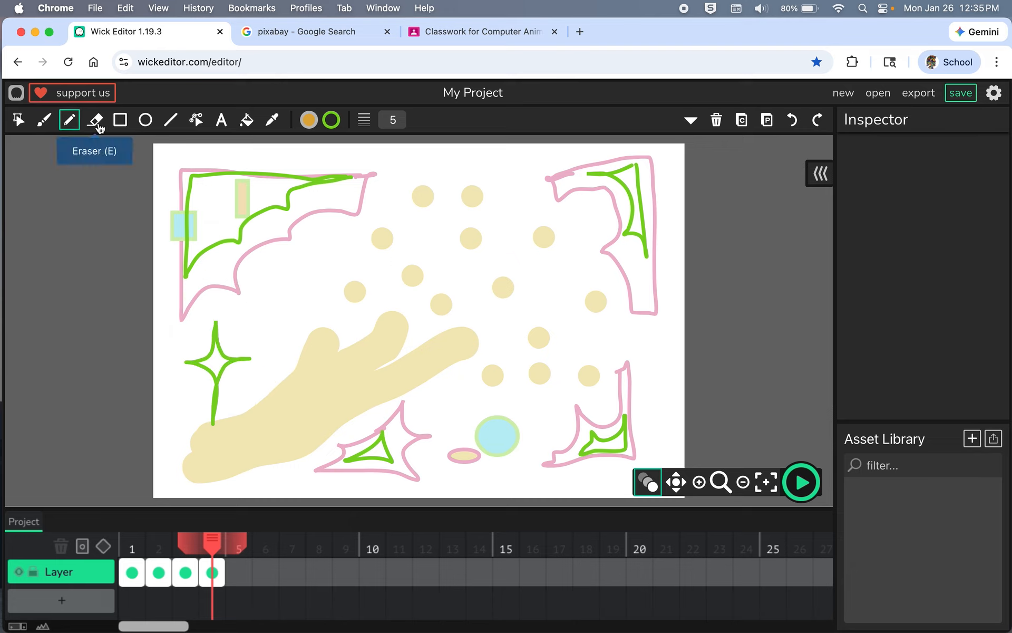
# With the Brush in blue at size 31, paint a short diagonal band over the onion-skinned gold one and dab nine dots across the canvas
pyautogui.click(47, 124)
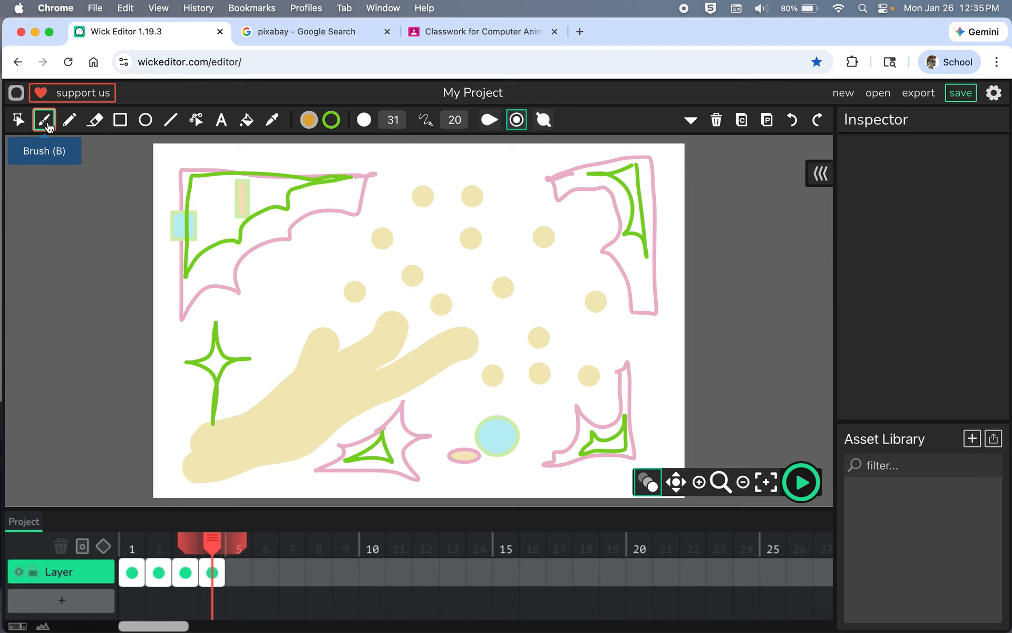
pyautogui.click(309, 120)
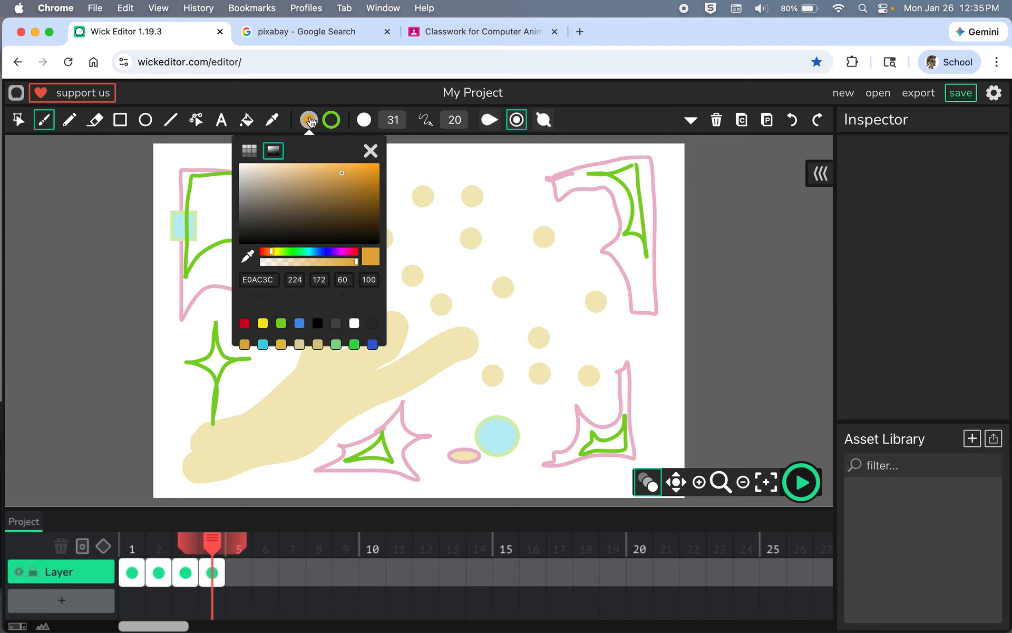
pyautogui.click(320, 252)
pyautogui.moveTo(278, 396)
pyautogui.mouseDown()
pyautogui.moveTo(248, 430)
pyautogui.moveTo(199, 453)
pyautogui.mouseUp()
pyautogui.moveTo(308, 402); pyautogui.dragTo(277, 424)
pyautogui.click(322, 349)
pyautogui.click(366, 339)
pyautogui.click(388, 372)
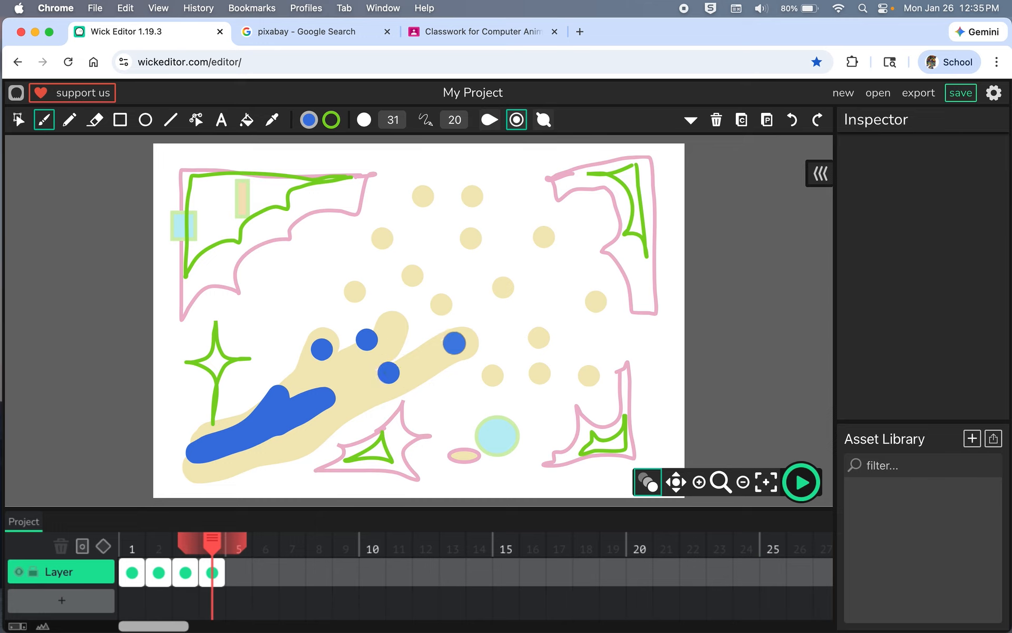
pyautogui.click(454, 343)
pyautogui.click(364, 271)
pyautogui.click(393, 214)
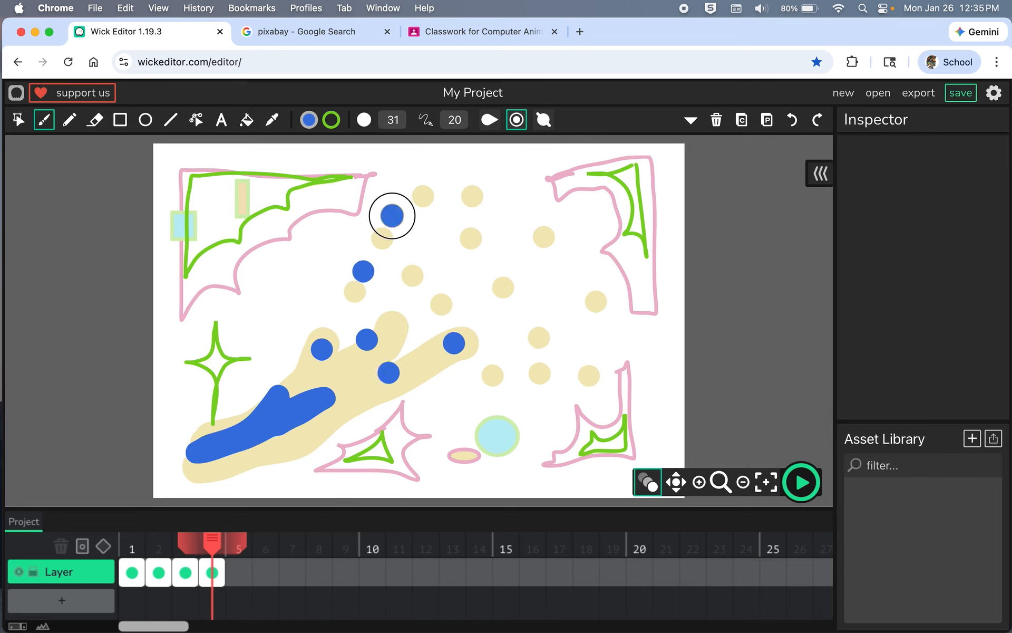
pyautogui.click(422, 244)
pyautogui.click(527, 352)
pyautogui.click(578, 327)
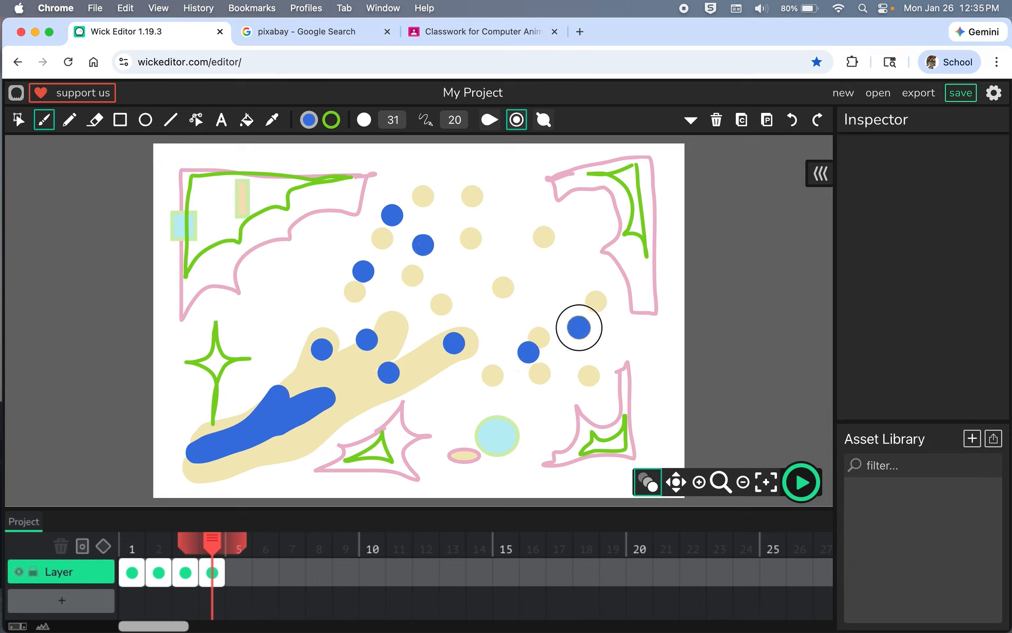
# Set the brush size to 9 and dab eleven tiny blue dots among the onion-skinned gold dots
pyautogui.click(392, 120)
pyautogui.moveTo(377, 143); pyautogui.dragTo(357, 147)
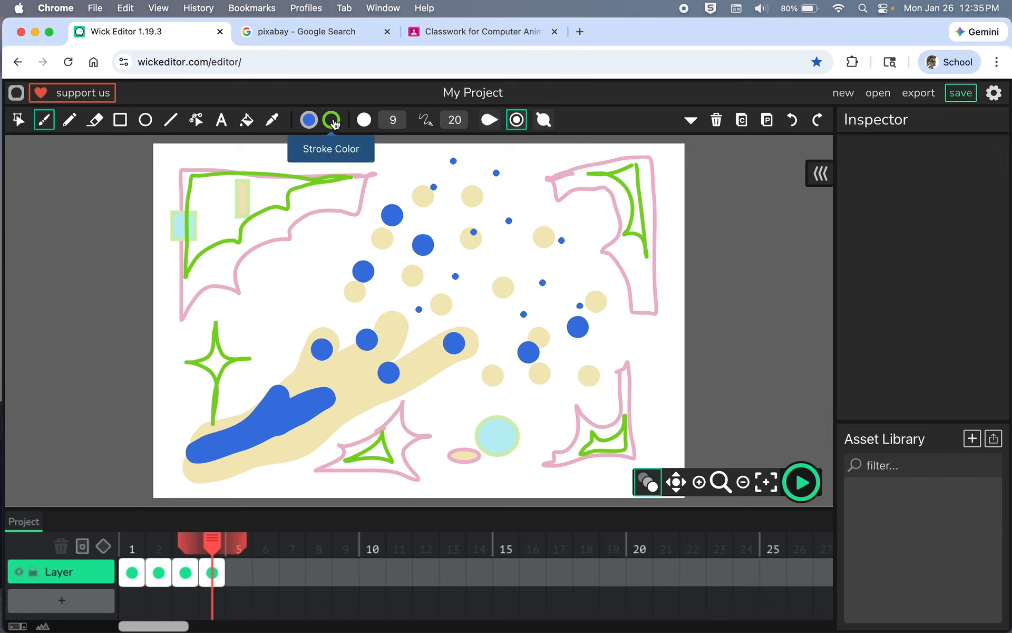
# Draw a small rectangle with orange fill E09E3C and the green outline over the upper part of the onion-skinned cyan square
pyautogui.click(120, 119)
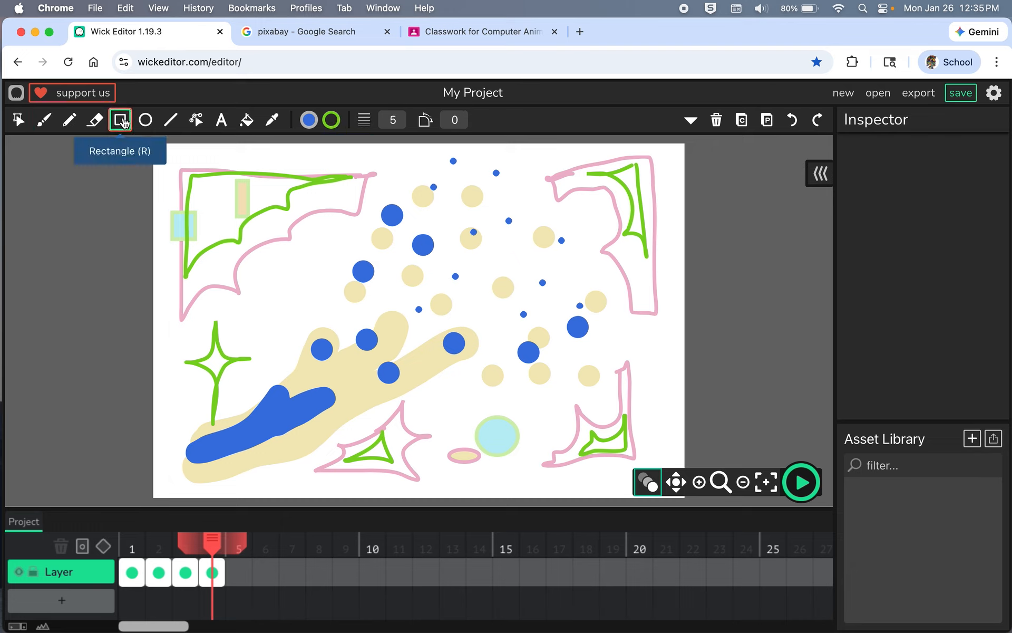
pyautogui.click(309, 121)
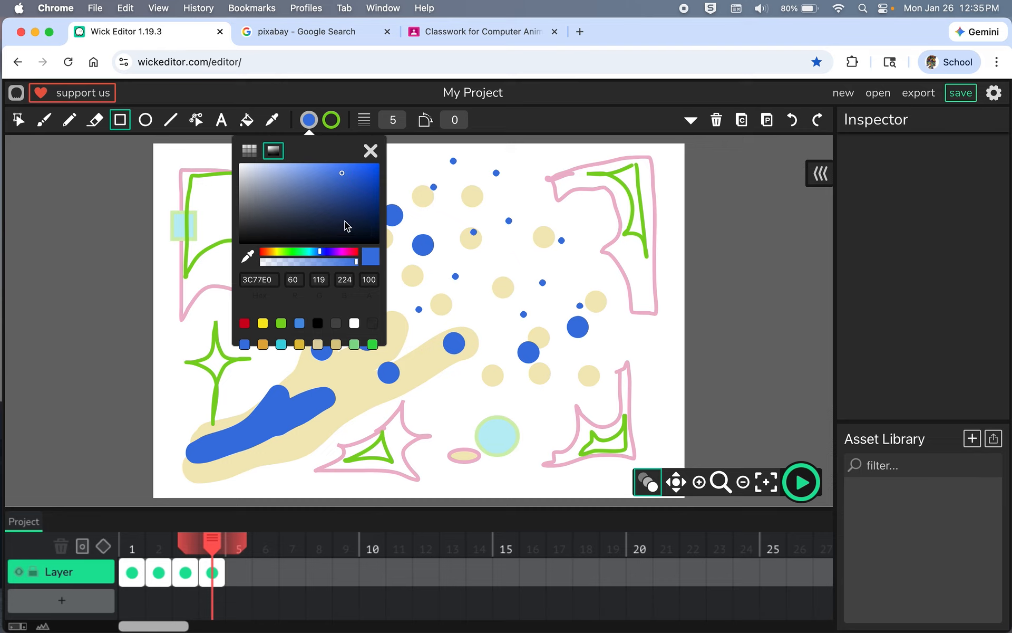
pyautogui.click(271, 252)
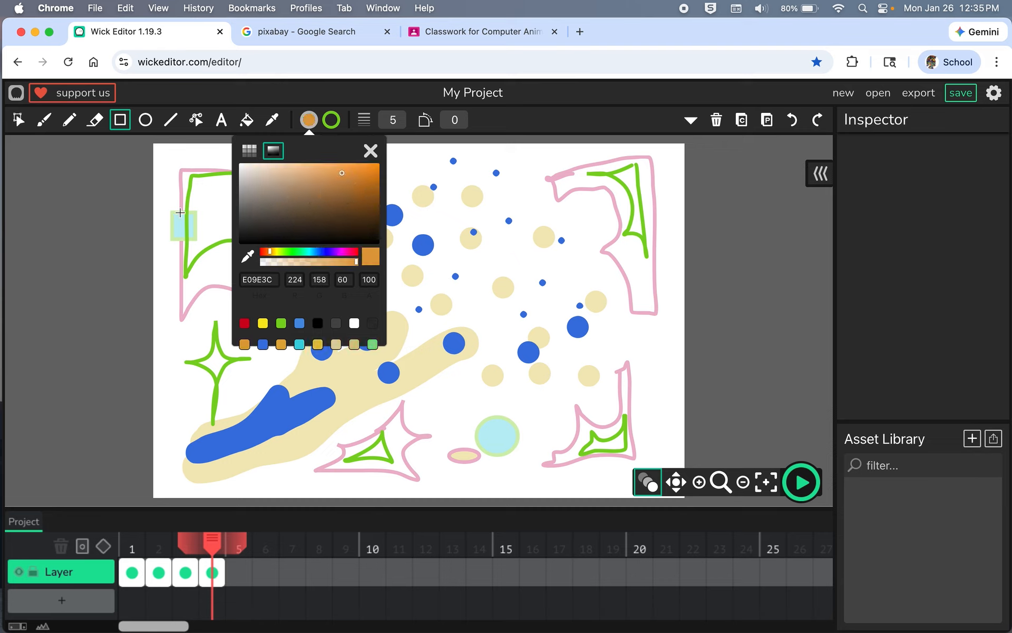
pyautogui.moveTo(175, 212); pyautogui.dragTo(203, 224)
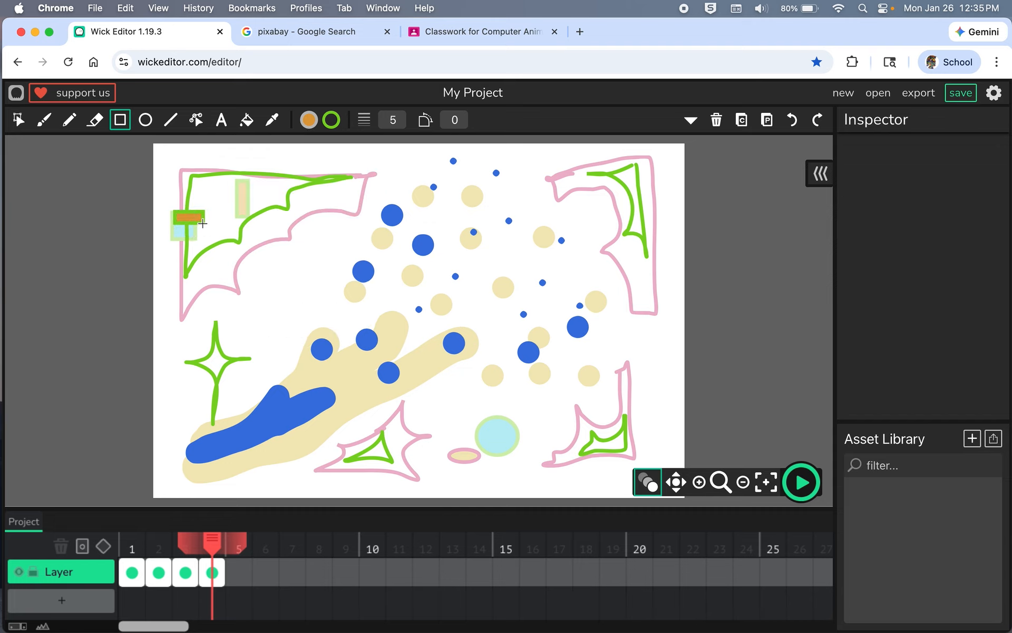
# With a purple outline 9921D3, draw a narrow upright rectangle over the onion-skinned tan one and a small circle inside the cyan circle
pyautogui.click(331, 119)
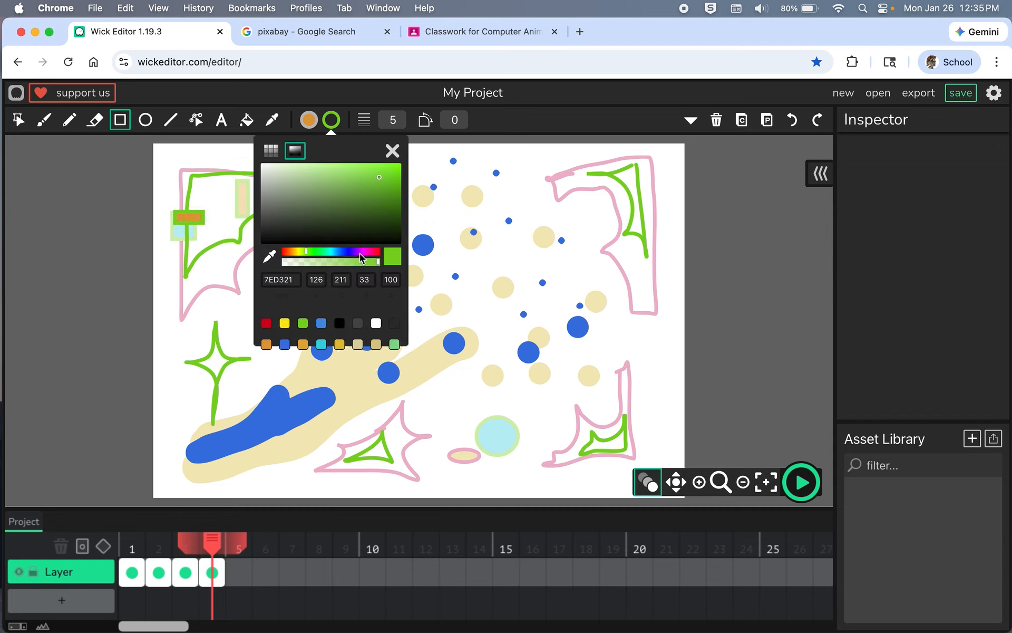
pyautogui.click(360, 252)
pyautogui.click(207, 159)
pyautogui.moveTo(233, 183); pyautogui.dragTo(240, 213)
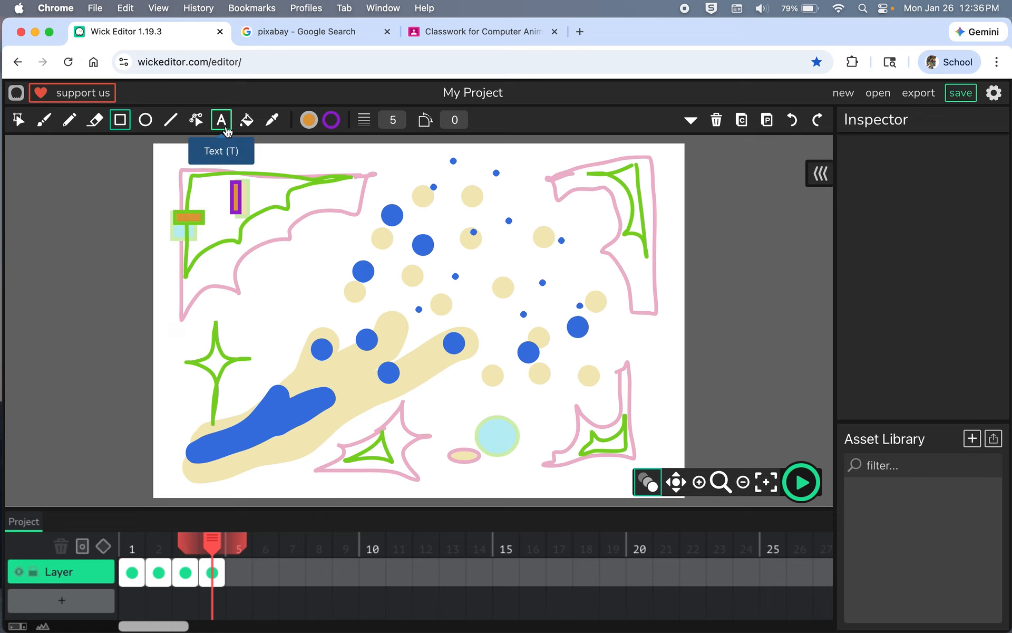
pyautogui.click(146, 120)
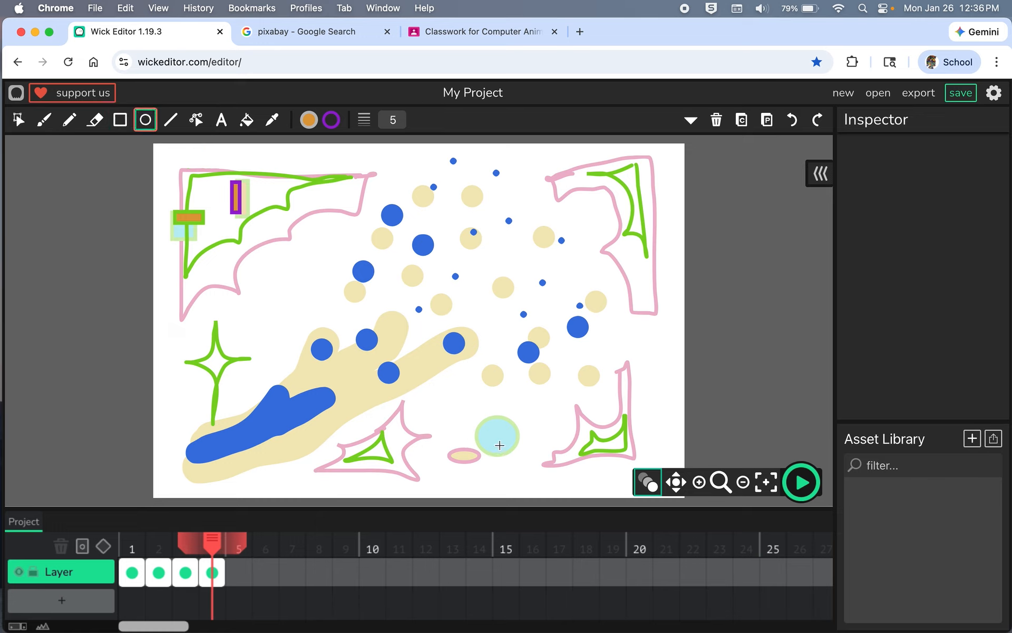
pyautogui.moveTo(494, 435); pyautogui.dragTo(512, 452)
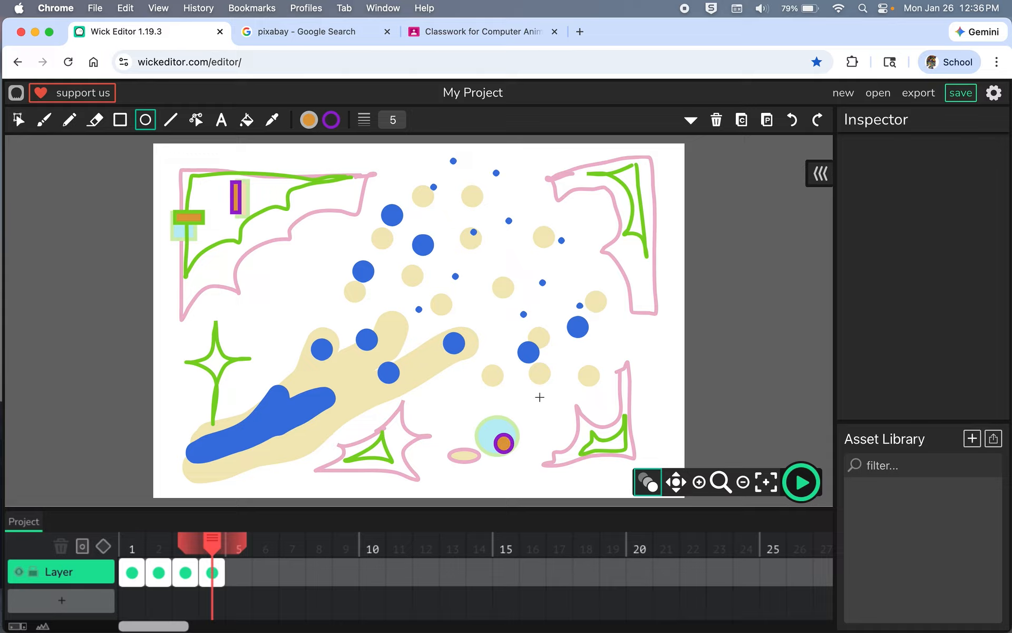
# Play a preview of the four-frame animation and stop it
pyautogui.click(803, 483)
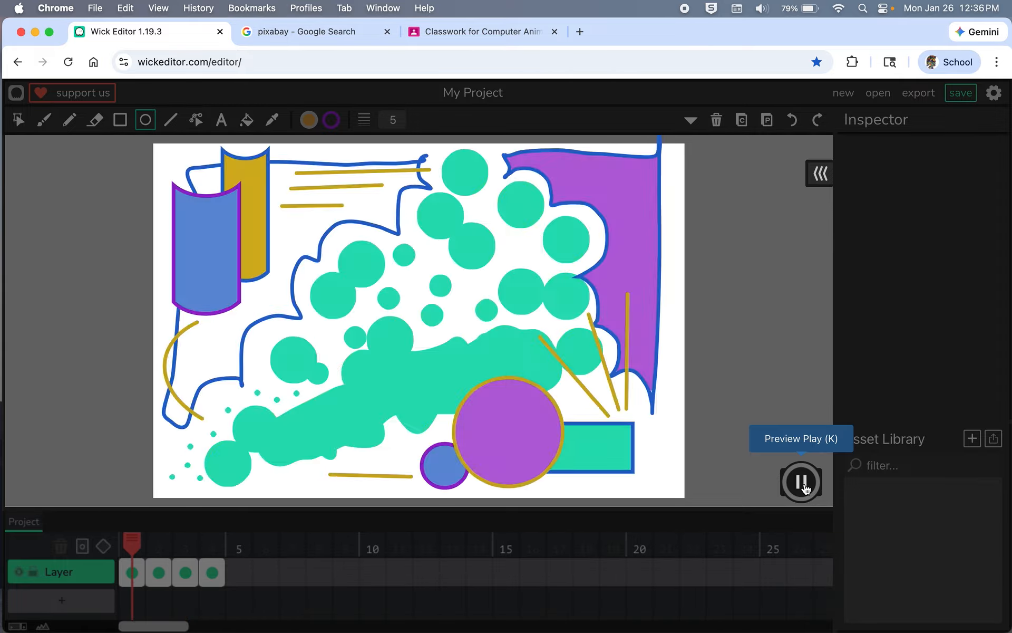
pyautogui.click(801, 481)
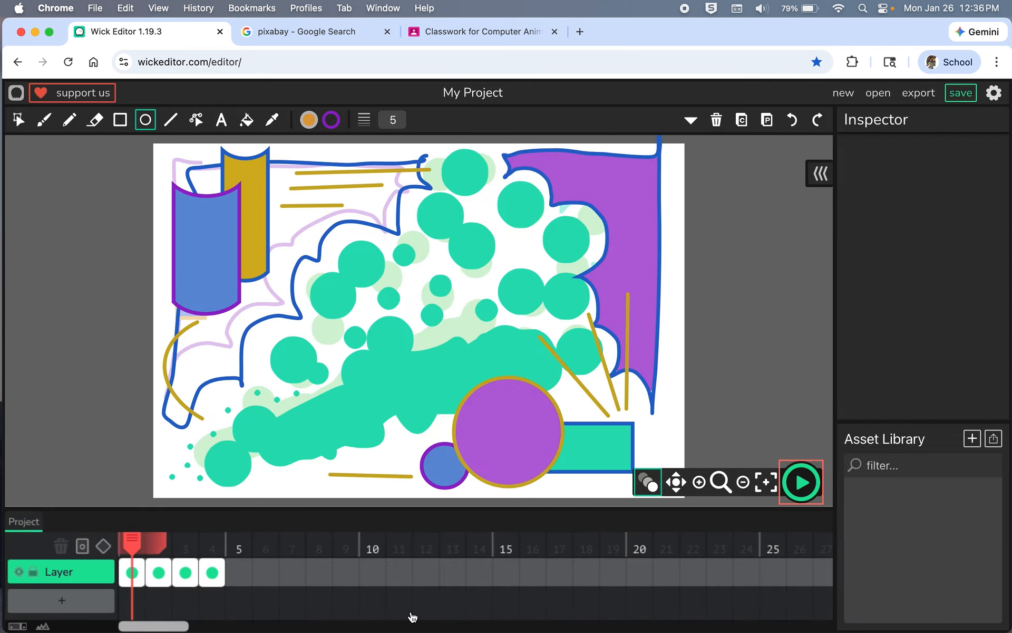
# In a new fifth frame, paint thin orange diagonal strokes with the size 9 Brush over the onion-skinned blue band
pyautogui.click(240, 572)
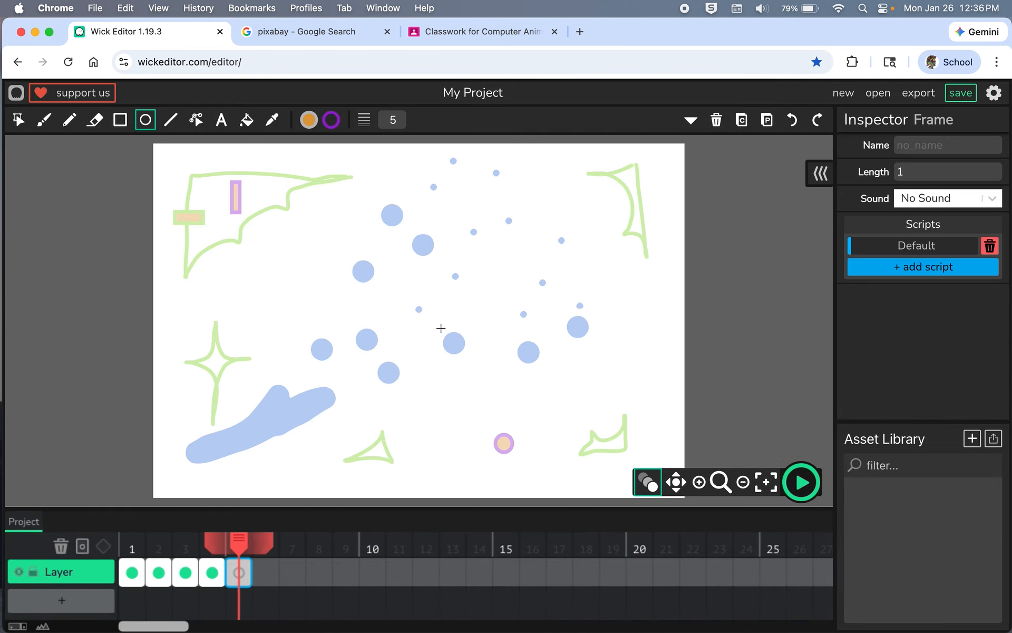
pyautogui.click(44, 121)
pyautogui.moveTo(257, 436); pyautogui.dragTo(205, 455)
pyautogui.moveTo(263, 419); pyautogui.dragTo(206, 447)
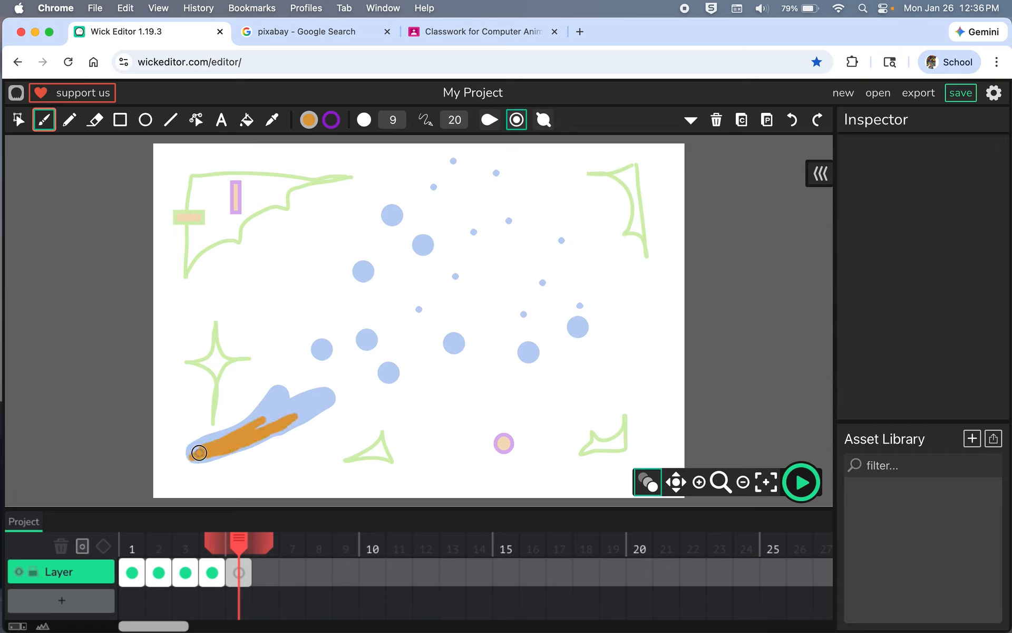
pyautogui.moveTo(211, 443); pyautogui.dragTo(248, 407)
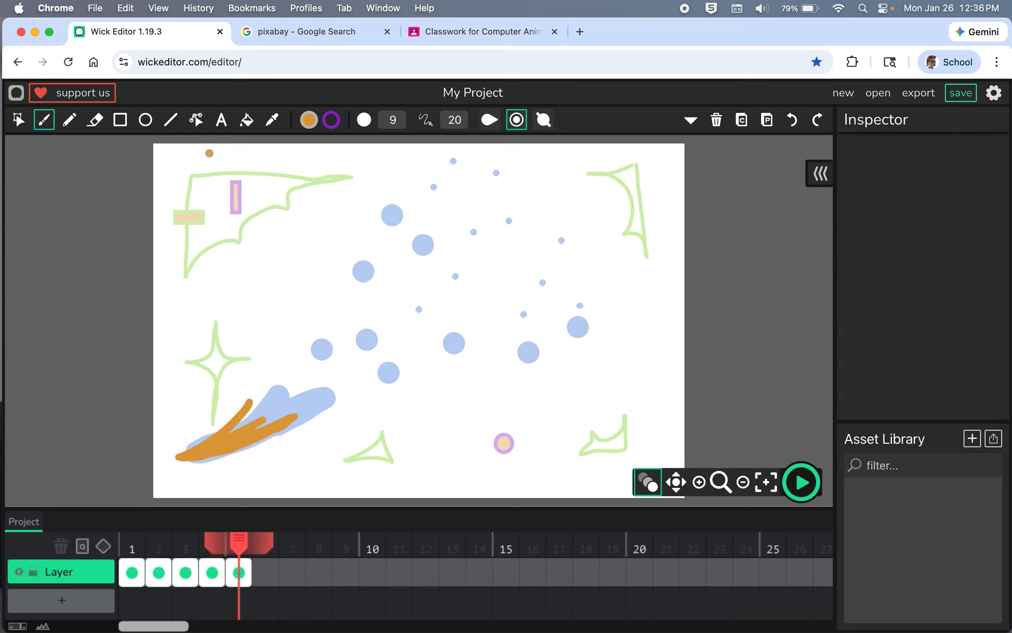
# Pencil smaller purple outlines within the onion-skinned green shapes: triangular forms near the four corner shapes and a four-pointed star
pyautogui.click(332, 121)
pyautogui.click(392, 153)
pyautogui.click(69, 120)
pyautogui.moveTo(200, 182)
pyautogui.mouseDown()
pyautogui.moveTo(203, 233)
pyautogui.moveTo(275, 194)
pyautogui.moveTo(188, 184)
pyautogui.mouseUp()
pyautogui.moveTo(635, 171)
pyautogui.mouseDown()
pyautogui.moveTo(611, 174)
pyautogui.moveTo(626, 190)
pyautogui.moveTo(634, 171)
pyautogui.mouseUp()
pyautogui.moveTo(626, 440)
pyautogui.mouseDown()
pyautogui.moveTo(584, 448)
pyautogui.moveTo(631, 438)
pyautogui.mouseUp()
pyautogui.moveTo(211, 338)
pyautogui.mouseDown()
pyautogui.moveTo(218, 350)
pyautogui.moveTo(197, 367)
pyautogui.moveTo(217, 388)
pyautogui.moveTo(233, 357)
pyautogui.mouseUp()
pyautogui.moveTo(379, 449)
pyautogui.mouseDown()
pyautogui.moveTo(356, 454)
pyautogui.moveTo(387, 458)
pyautogui.moveTo(388, 439)
pyautogui.mouseUp()
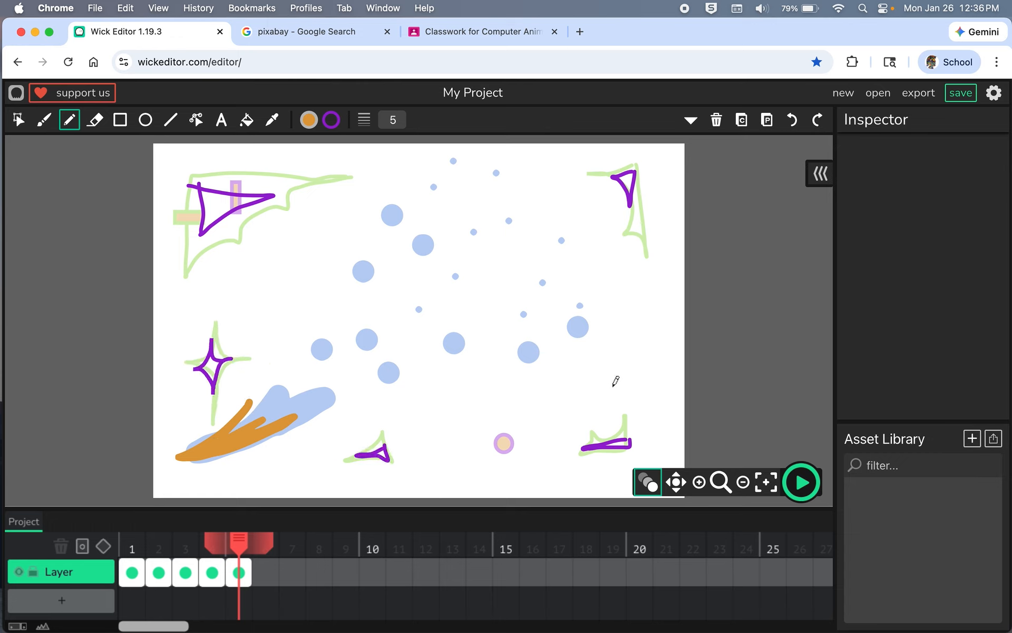
# Draw three small yellow-filled circles with purple outlines beside the larger onion-skinned blue dots
pyautogui.click(145, 121)
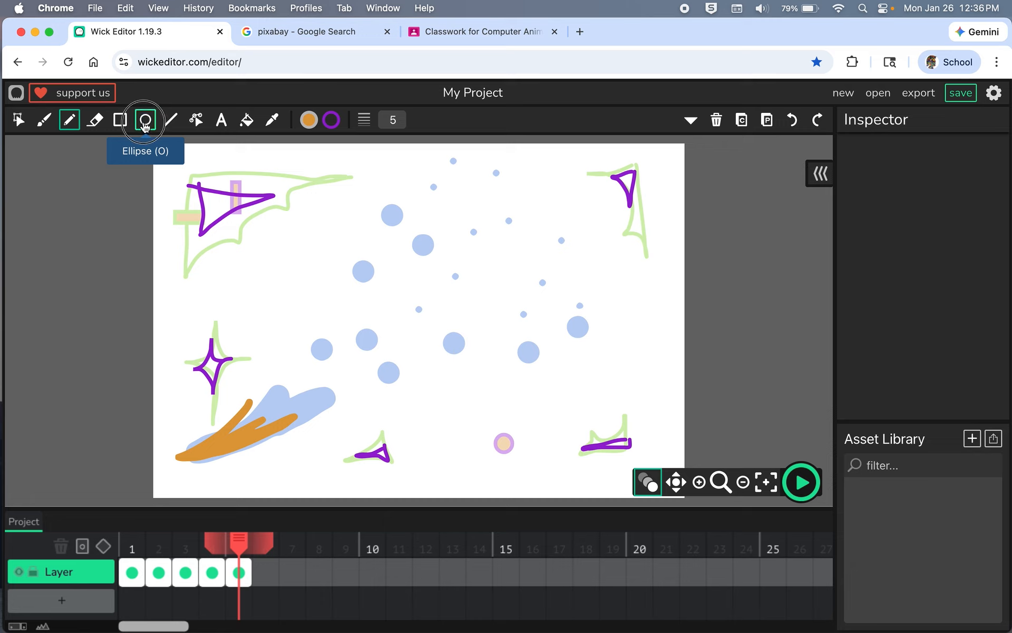
pyautogui.click(309, 120)
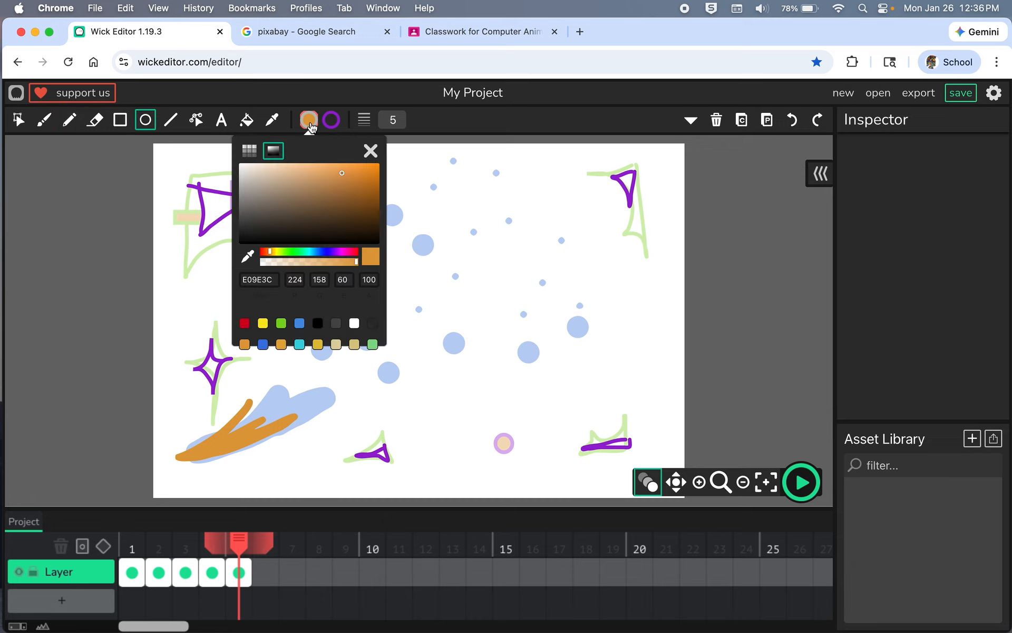
pyautogui.click(262, 323)
pyautogui.click(370, 150)
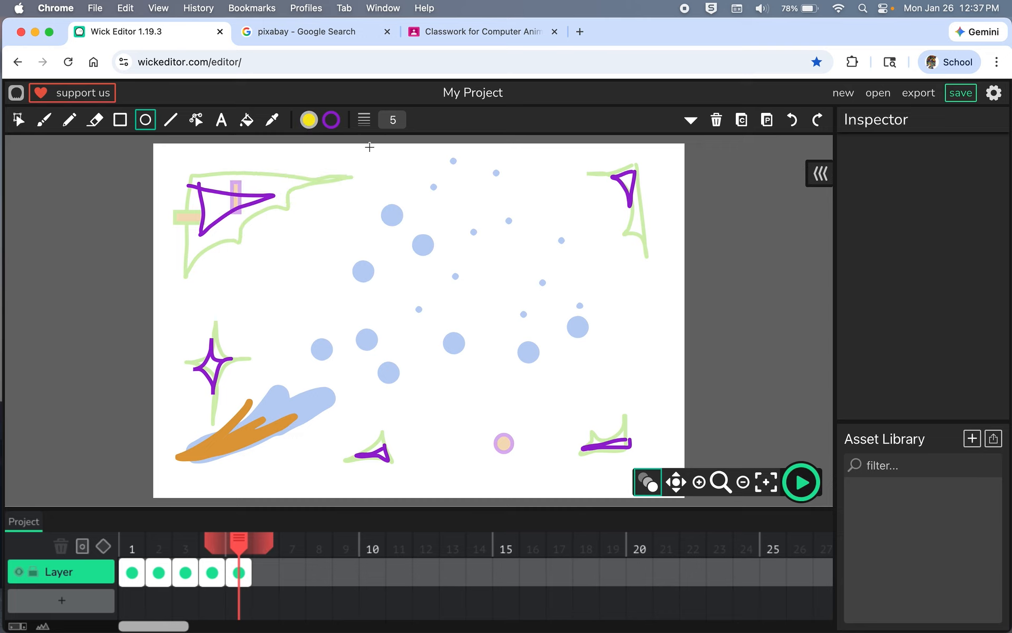
pyautogui.moveTo(384, 222)
pyautogui.mouseDown()
pyautogui.moveTo(416, 245)
pyautogui.moveTo(400, 240)
pyautogui.mouseUp()
pyautogui.moveTo(435, 315); pyautogui.dragTo(454, 335)
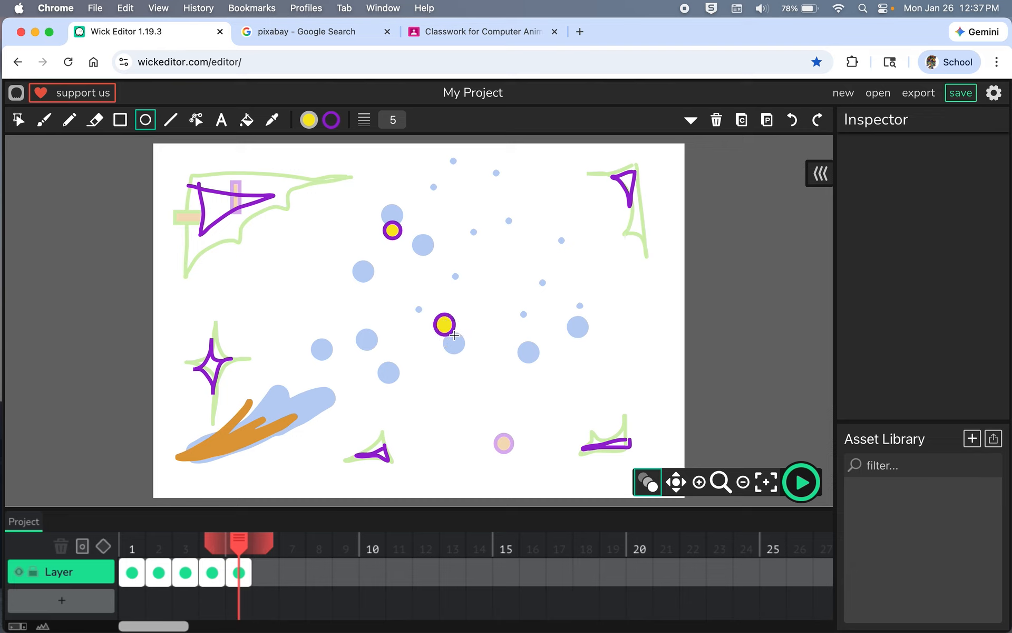
pyautogui.moveTo(339, 316); pyautogui.dragTo(361, 341)
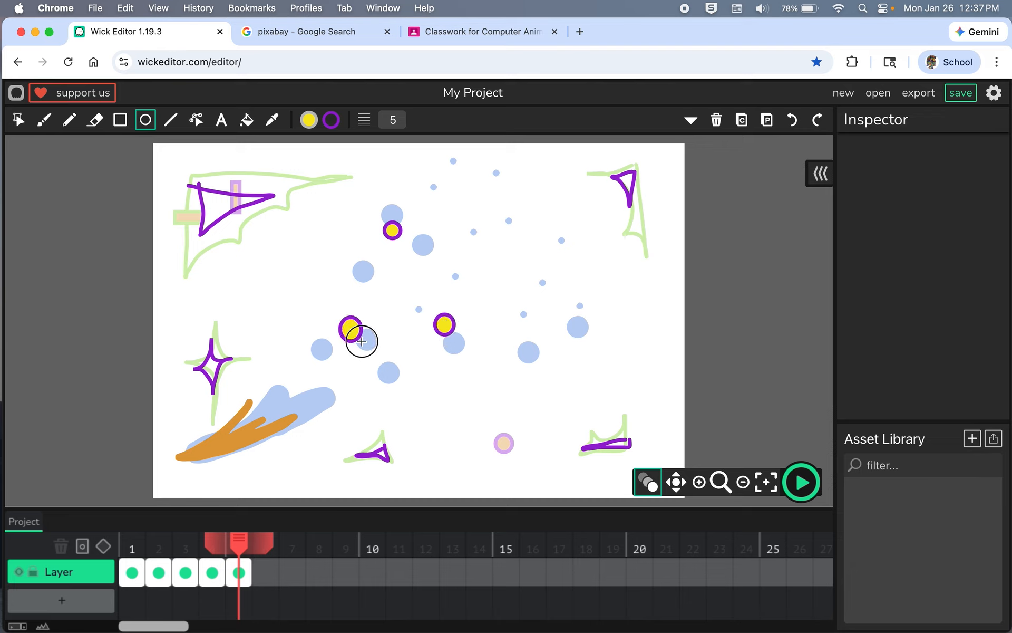
# Change the stroke color to orange D36D21 and draw two more small yellow ellipses among the onion-skinned blue dots right of center
pyautogui.click(331, 121)
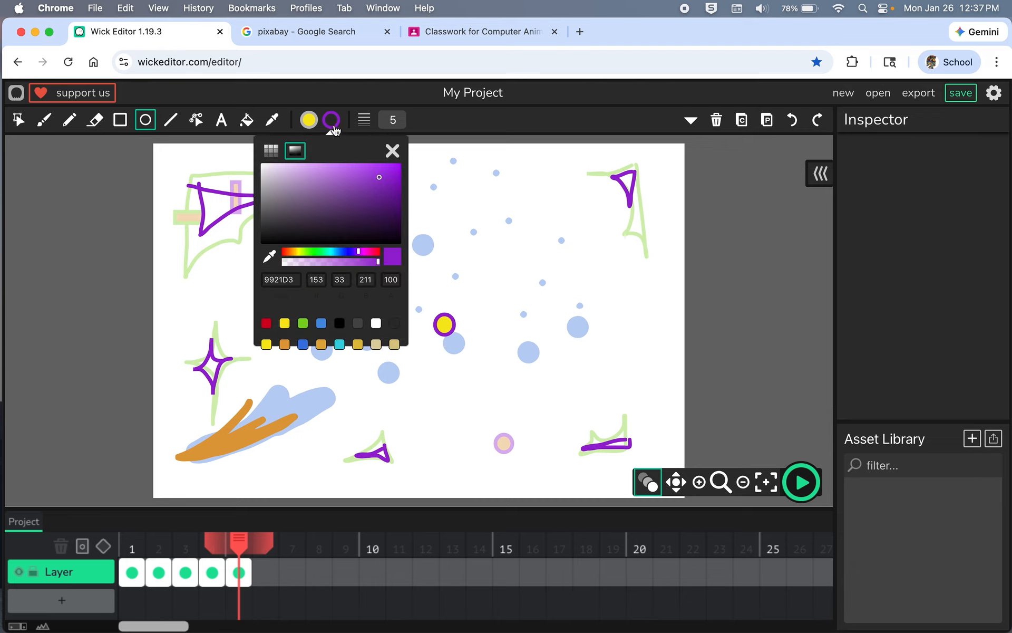
pyautogui.click(289, 253)
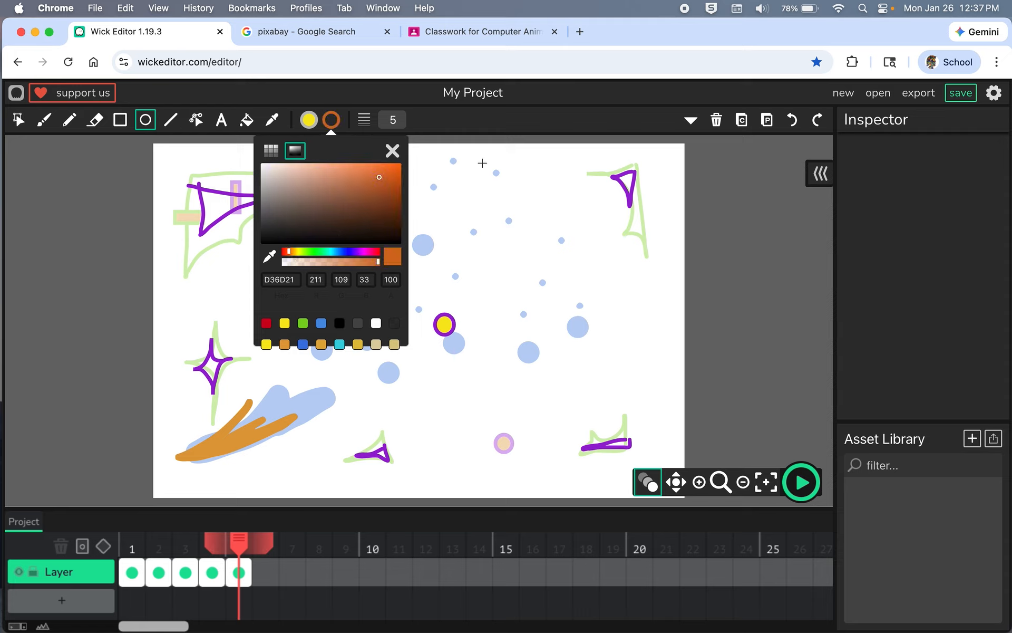
pyautogui.click(392, 151)
pyautogui.moveTo(504, 240); pyautogui.dragTo(518, 254)
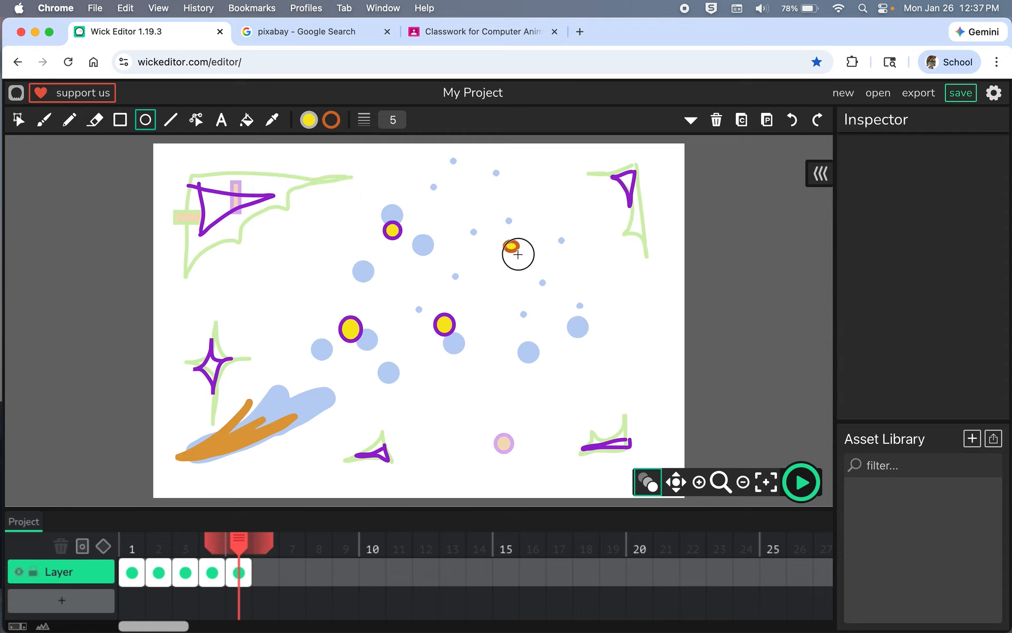
pyautogui.moveTo(540, 338); pyautogui.dragTo(558, 358)
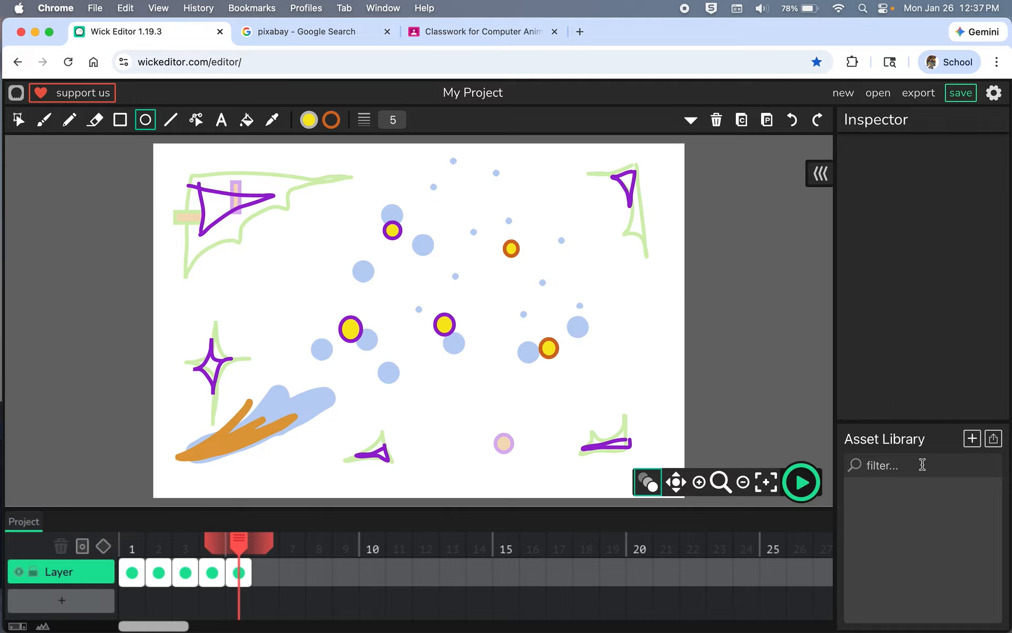
# Play a preview of the five-frame animation and stop it
pyautogui.click(800, 481)
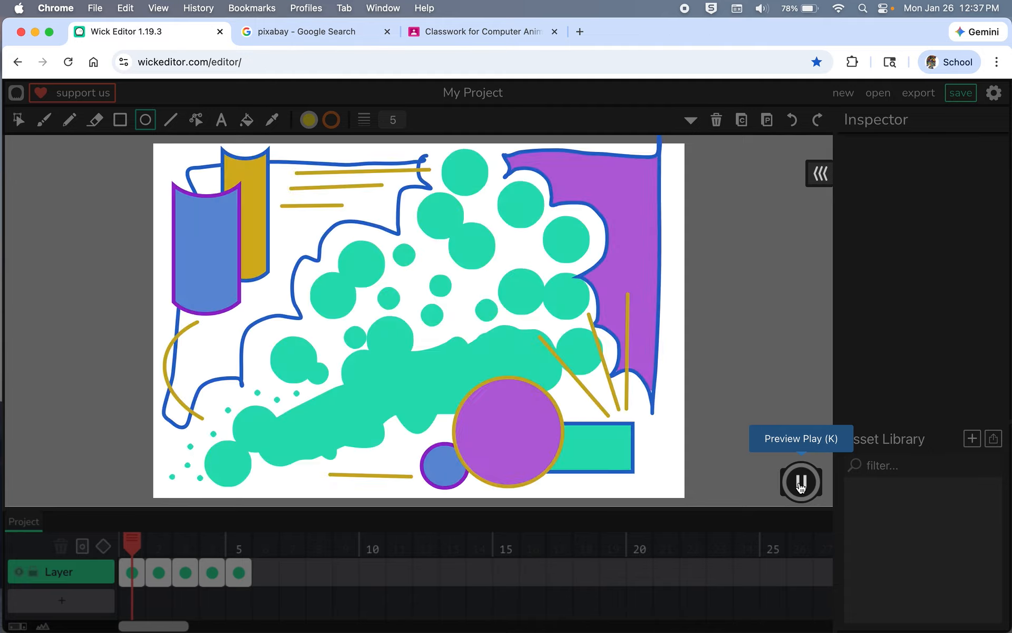
pyautogui.click(801, 482)
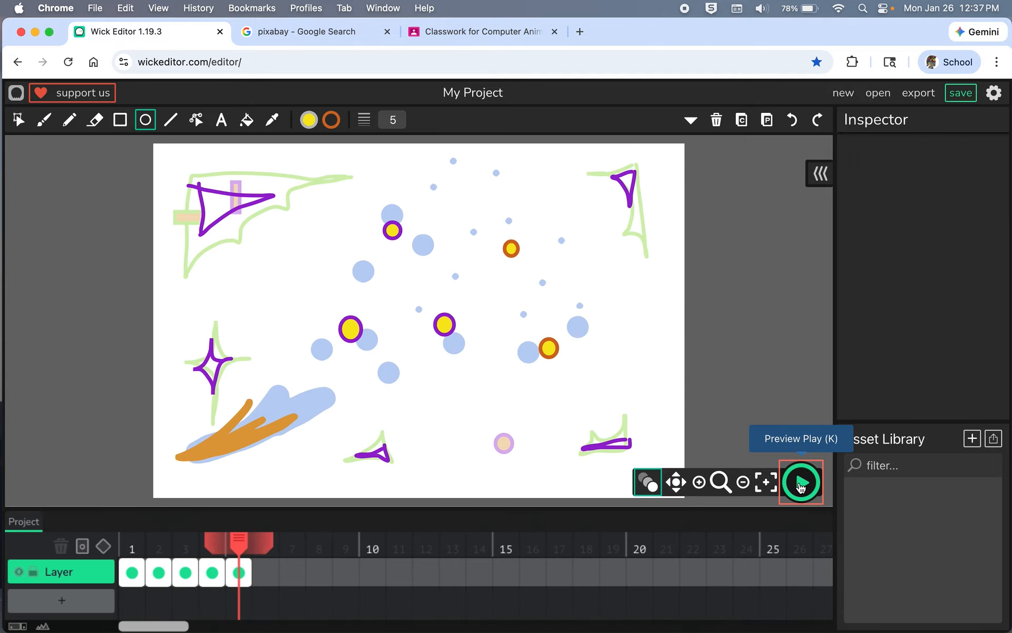